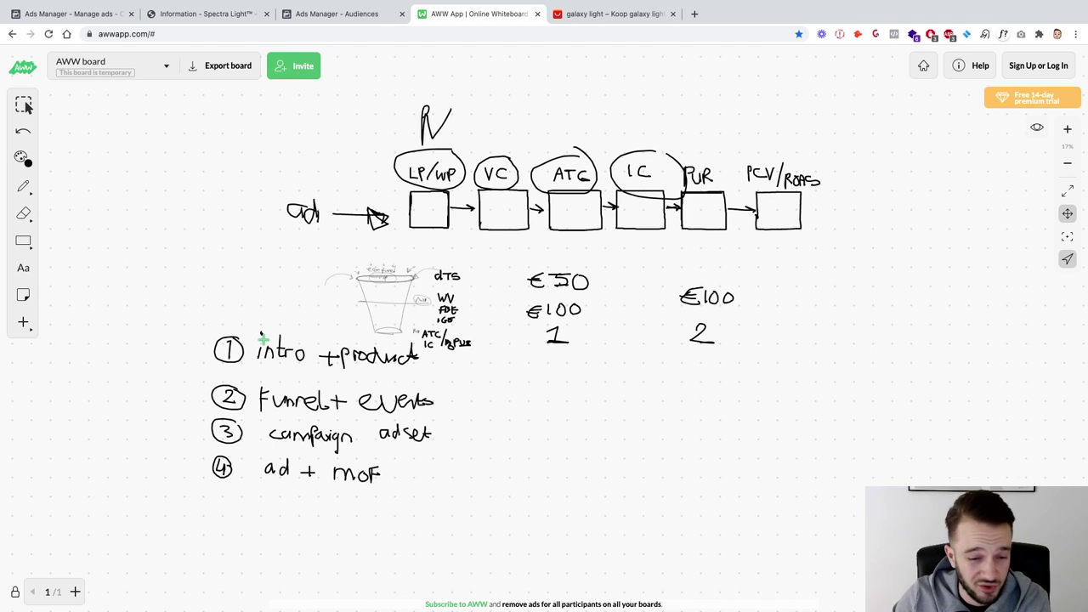
Step: Look over the open store checkout, Ads Manager campaigns and audiences pages, and the whiteboard's funnel sketch and outline
{"action": "left_click", "coordinate": [617, 15]}
{"action": "left_click", "coordinate": [199, 15]}
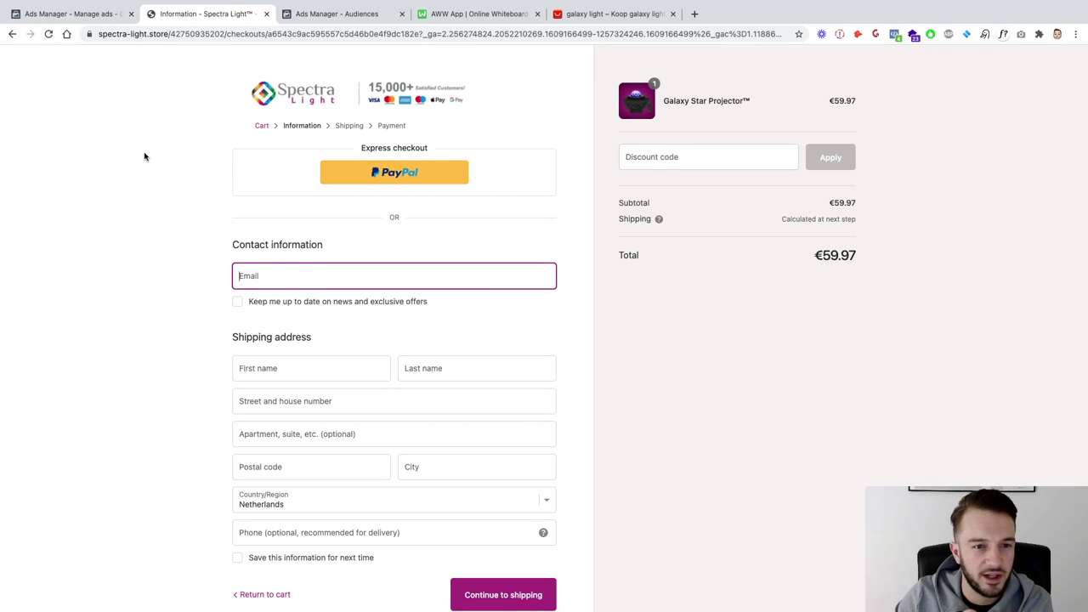
{"action": "left_click", "coordinate": [116, 15]}
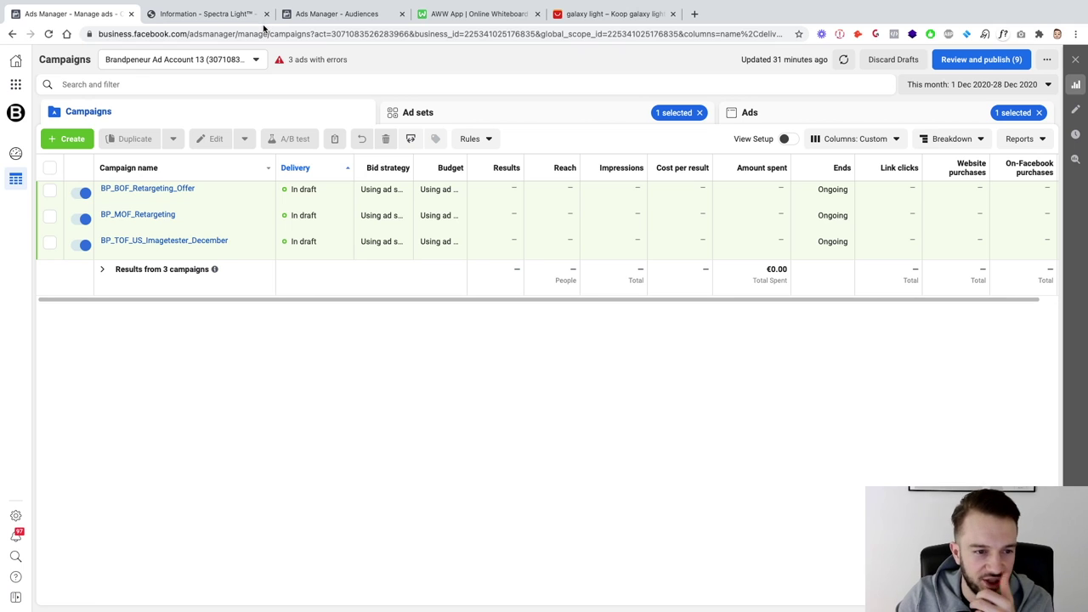
{"action": "left_click", "coordinate": [312, 21]}
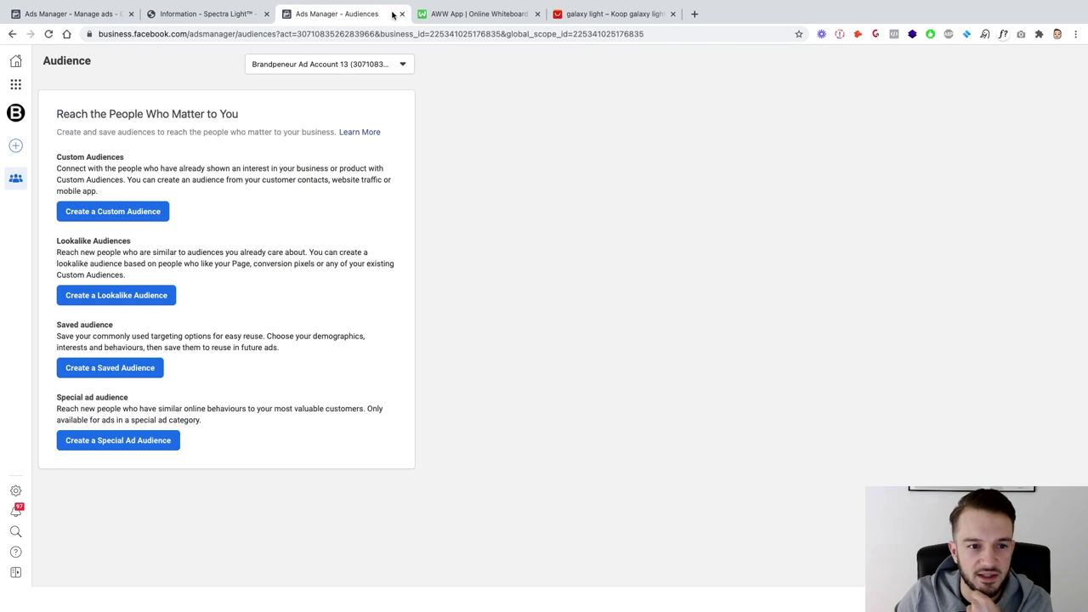
{"action": "left_click", "coordinate": [457, 16]}
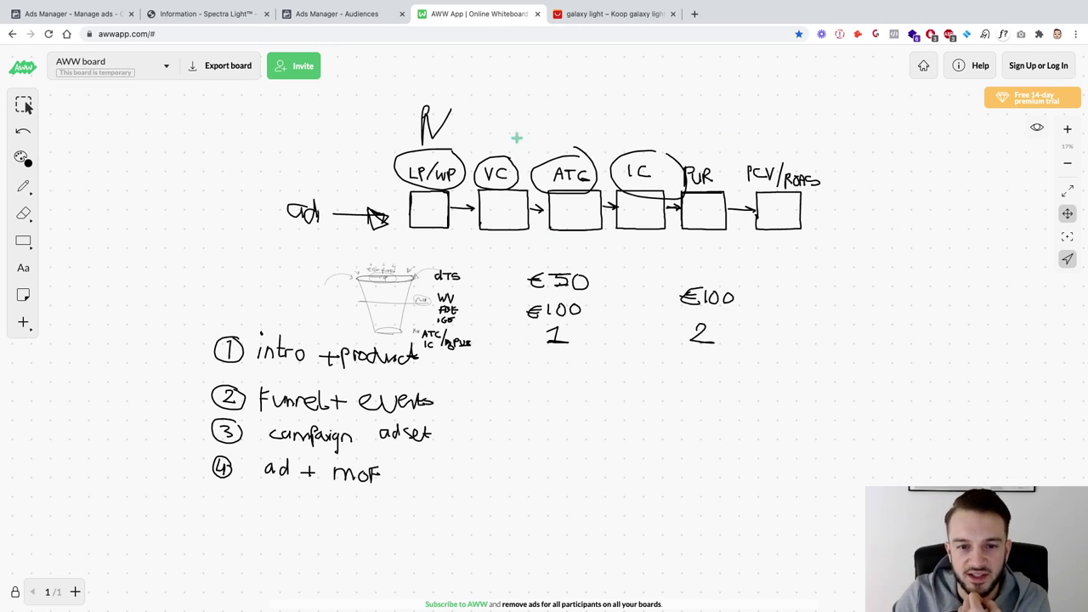
{"action": "scroll", "coordinate": [551, 156], "scroll_direction": "down", "scroll_amount": 2}
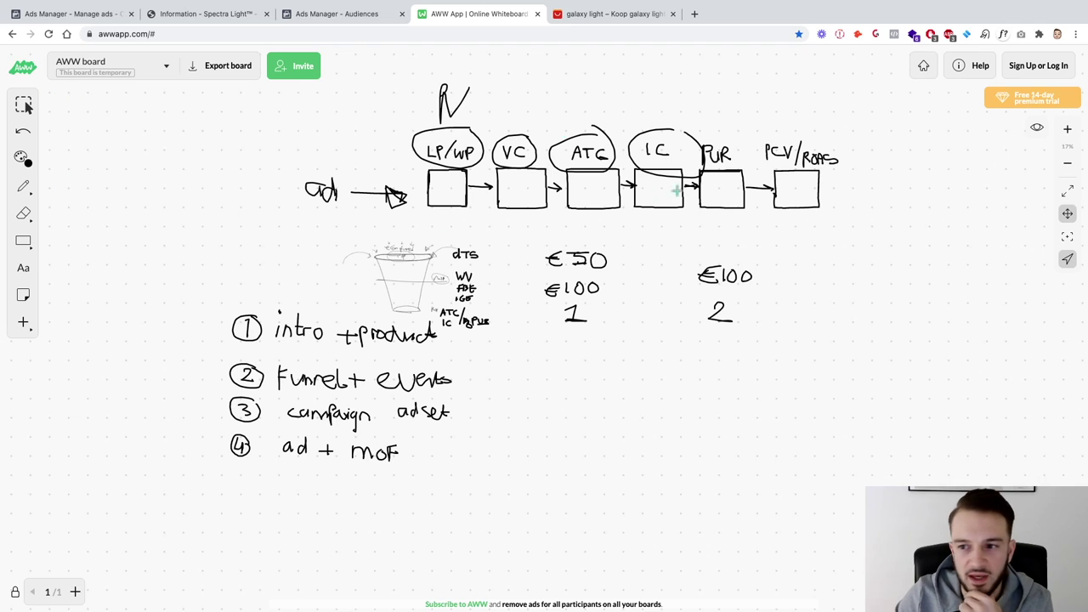
{"action": "left_click", "coordinate": [1068, 214]}
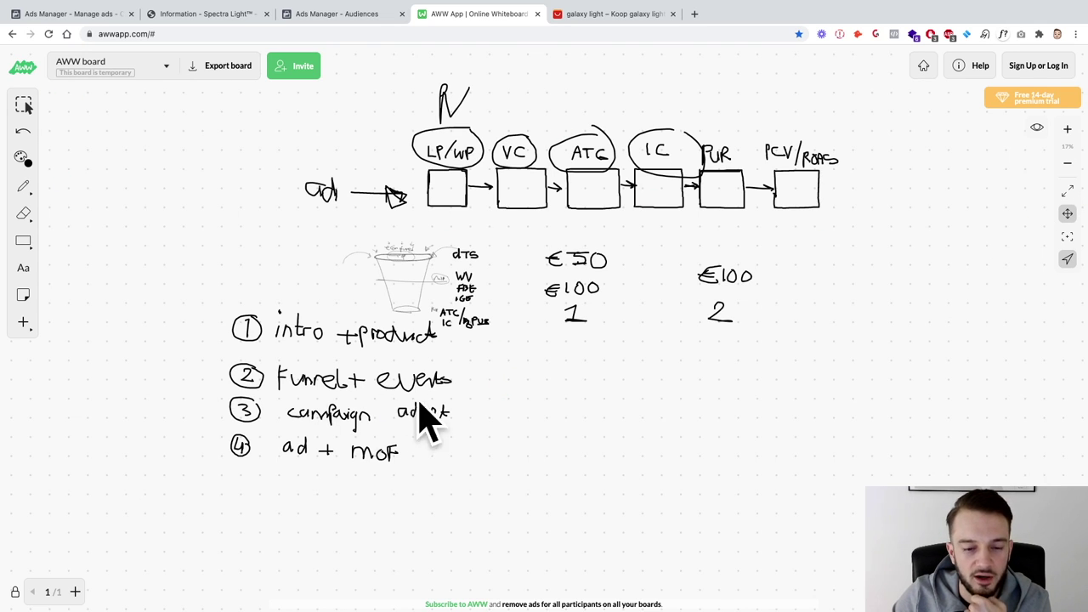
Step: In Ads Manager, delete the draft campaign BP_TOF_US_Imagetester_December and start creating a new campaign
{"action": "left_click", "coordinate": [107, 13]}
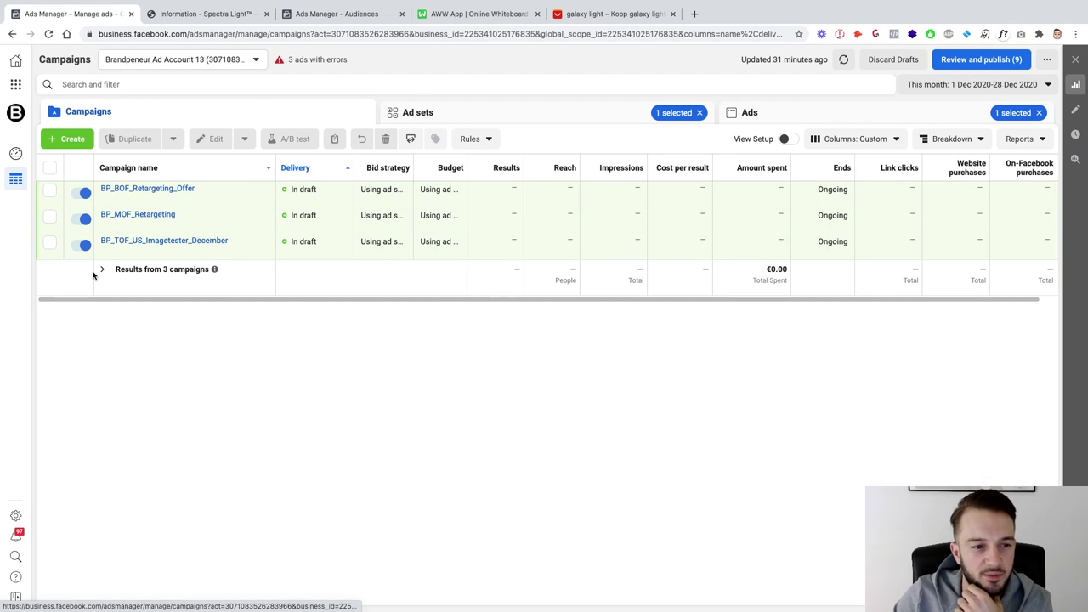
{"action": "left_click", "coordinate": [152, 242]}
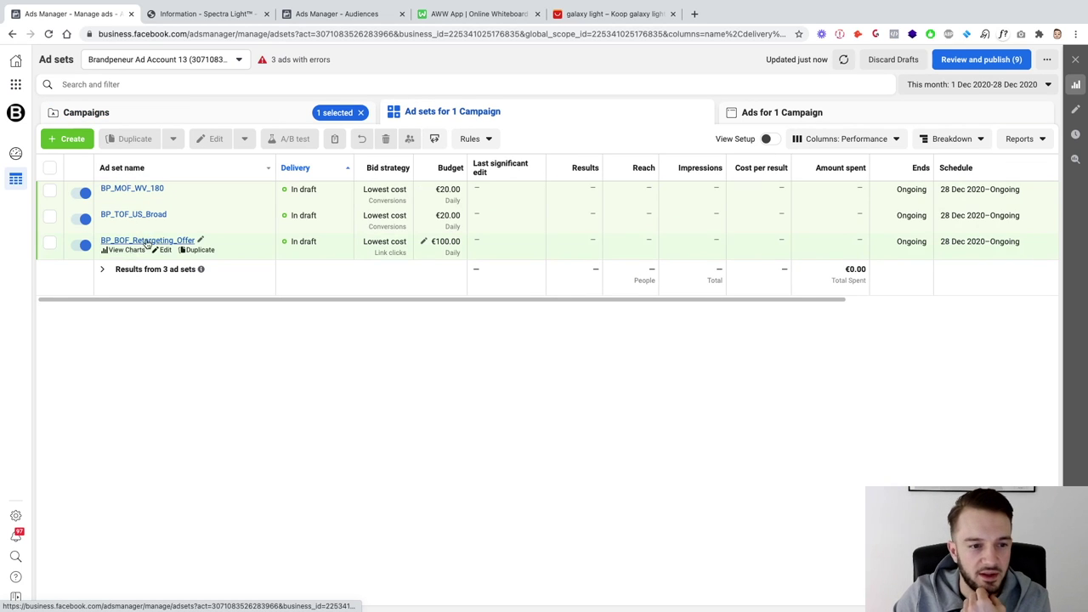
{"action": "left_click", "coordinate": [225, 113]}
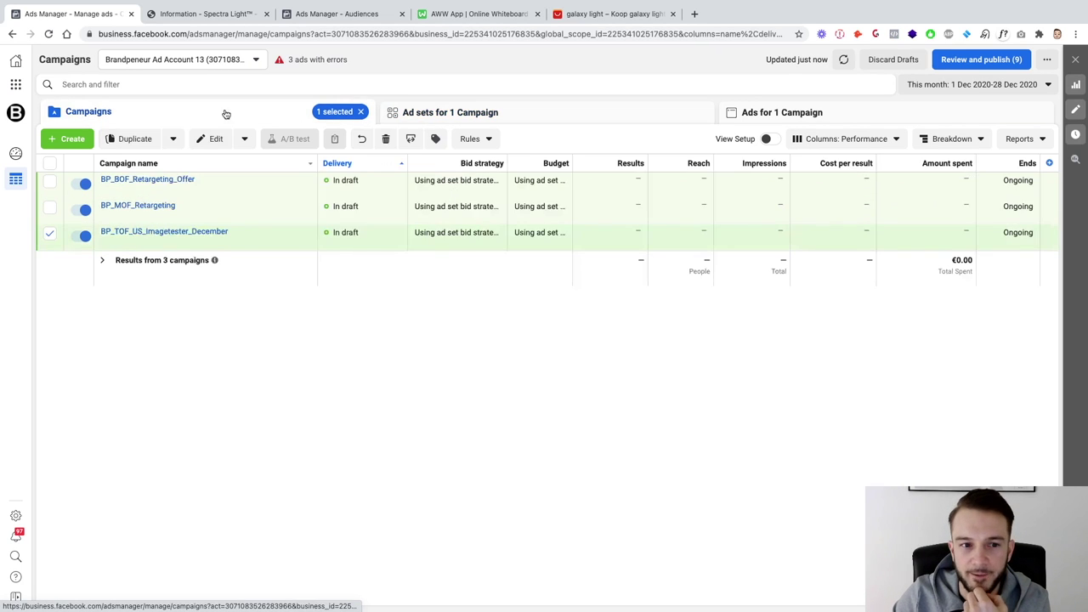
{"action": "left_click", "coordinate": [49, 235]}
{"action": "left_click", "coordinate": [50, 234]}
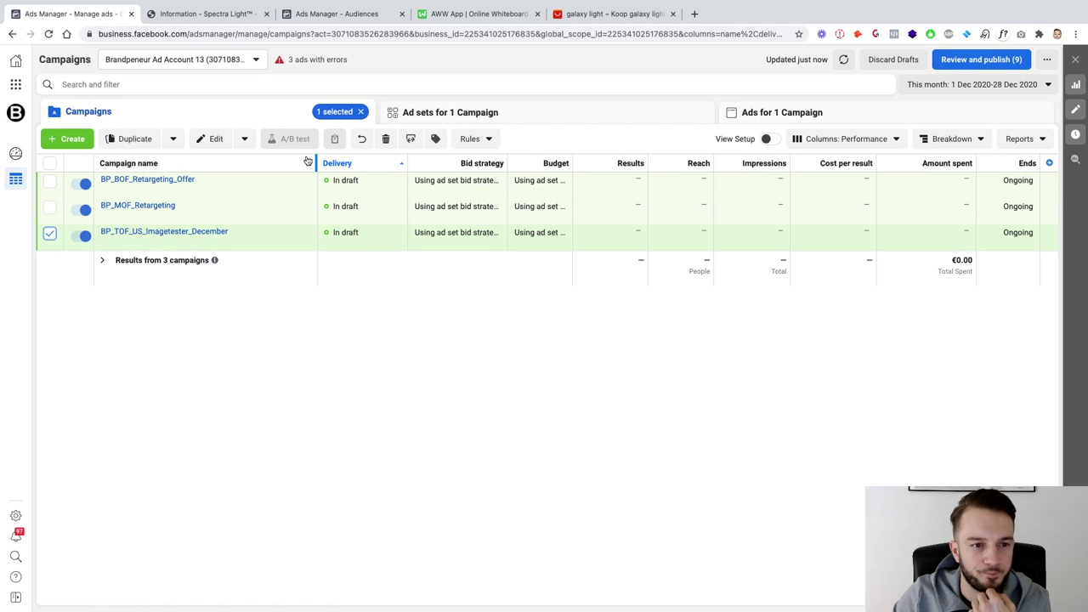
{"action": "left_click", "coordinate": [385, 140]}
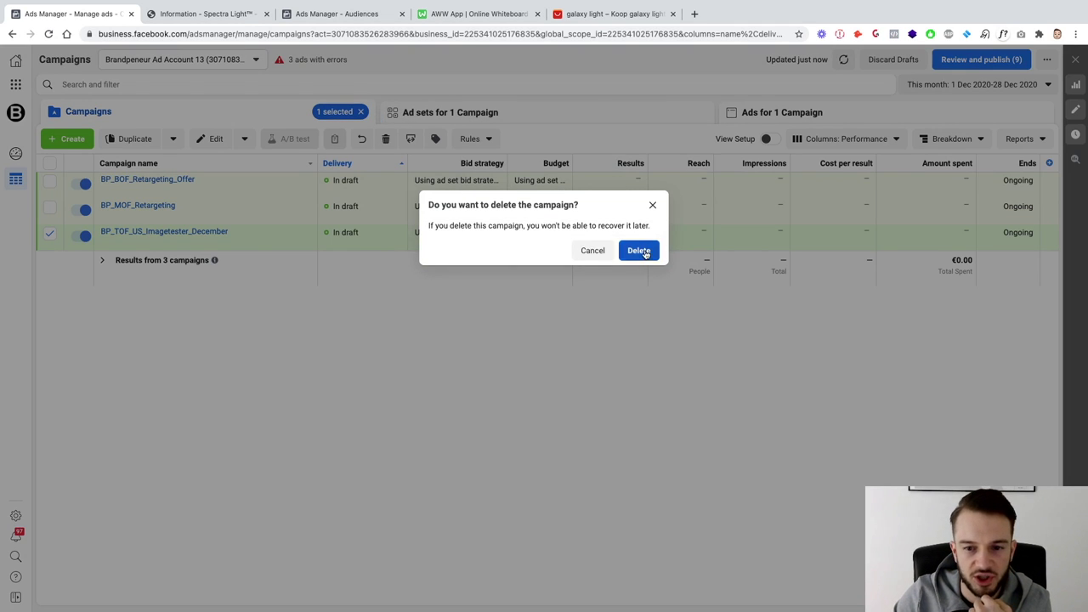
{"action": "left_click", "coordinate": [646, 252]}
{"action": "left_click", "coordinate": [76, 139]}
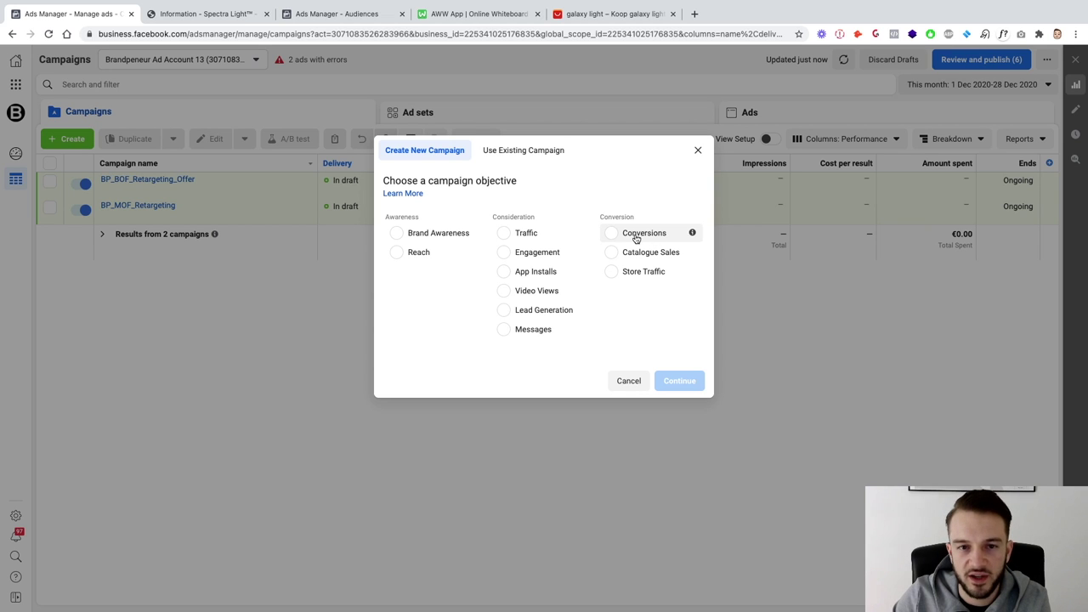
Step: Switch to the AWW whiteboard and draw a row of four buckets in the empty area below the existing notes
{"action": "left_click", "coordinate": [477, 14]}
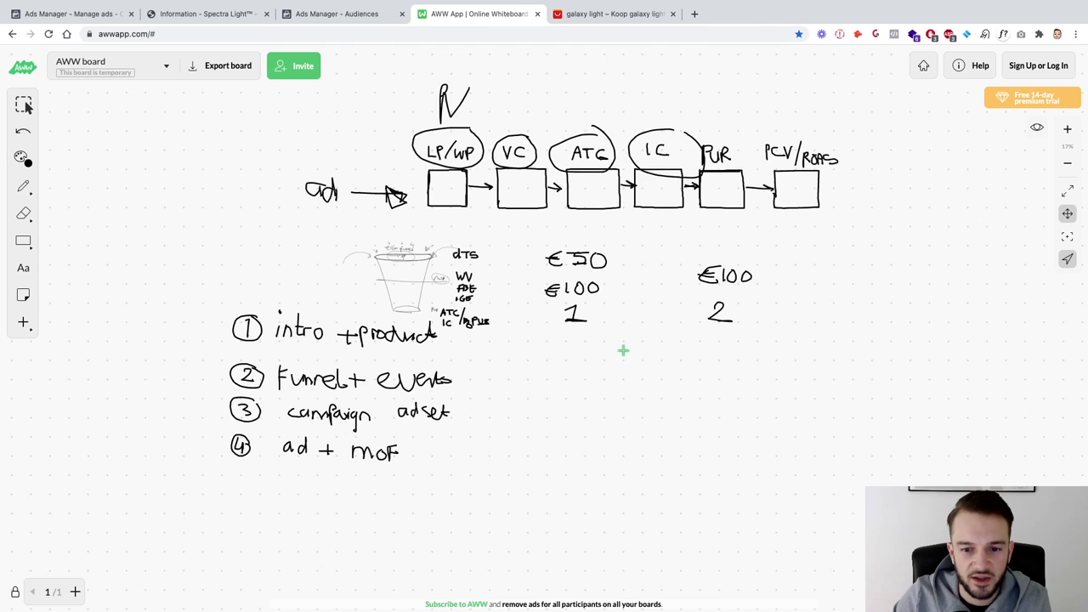
{"action": "scroll", "coordinate": [623, 349], "scroll_direction": "down", "scroll_amount": 2}
{"action": "left_click_drag", "start_coordinate": [802, 284], "coordinate": [613, 150]}
{"action": "left_click", "coordinate": [23, 185]}
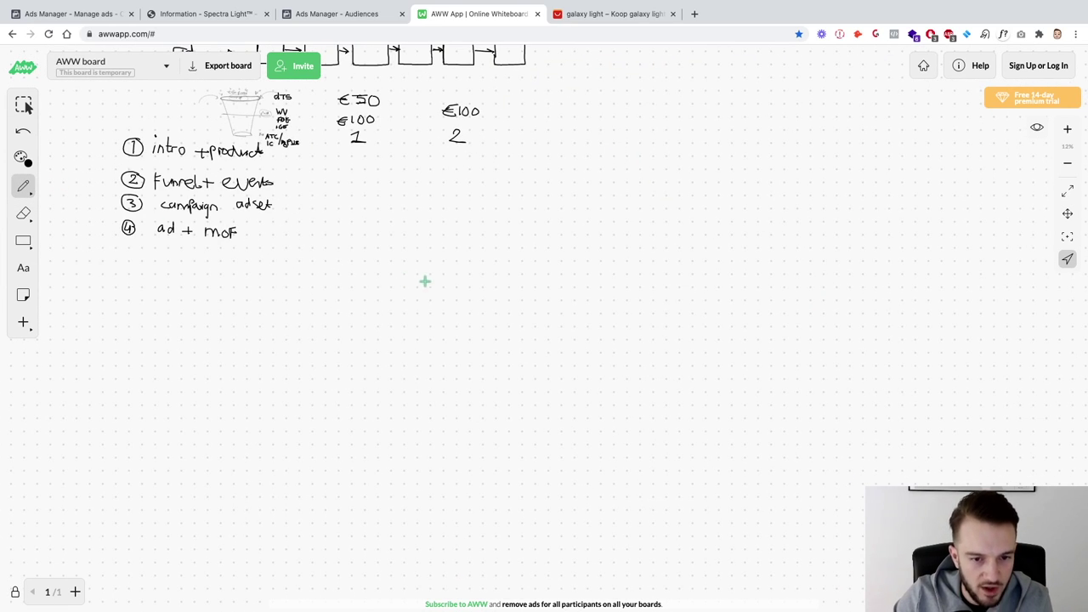
{"action": "mouse_move", "coordinate": [400, 249]}
{"action": "left_mouse_down"}
{"action": "mouse_move", "coordinate": [409, 245]}
{"action": "mouse_move", "coordinate": [386, 246]}
{"action": "mouse_move", "coordinate": [394, 318]}
{"action": "mouse_move", "coordinate": [428, 287]}
{"action": "mouse_move", "coordinate": [430, 262]}
{"action": "left_mouse_up"}
{"action": "mouse_move", "coordinate": [503, 241]}
{"action": "left_mouse_down"}
{"action": "mouse_move", "coordinate": [534, 252]}
{"action": "mouse_move", "coordinate": [469, 243]}
{"action": "mouse_move", "coordinate": [477, 304]}
{"action": "mouse_move", "coordinate": [517, 323]}
{"action": "mouse_move", "coordinate": [536, 255]}
{"action": "left_mouse_up"}
{"action": "mouse_move", "coordinate": [626, 239]}
{"action": "left_mouse_down"}
{"action": "mouse_move", "coordinate": [656, 252]}
{"action": "mouse_move", "coordinate": [588, 244]}
{"action": "mouse_move", "coordinate": [599, 315]}
{"action": "mouse_move", "coordinate": [651, 275]}
{"action": "mouse_move", "coordinate": [653, 252]}
{"action": "mouse_move", "coordinate": [600, 241]}
{"action": "mouse_move", "coordinate": [581, 249]}
{"action": "left_mouse_up"}
{"action": "mouse_move", "coordinate": [735, 243]}
{"action": "left_mouse_down"}
{"action": "mouse_move", "coordinate": [753, 258]}
{"action": "mouse_move", "coordinate": [719, 241]}
{"action": "mouse_move", "coordinate": [702, 285]}
{"action": "mouse_move", "coordinate": [751, 318]}
{"action": "mouse_move", "coordinate": [760, 265]}
{"action": "left_mouse_up"}
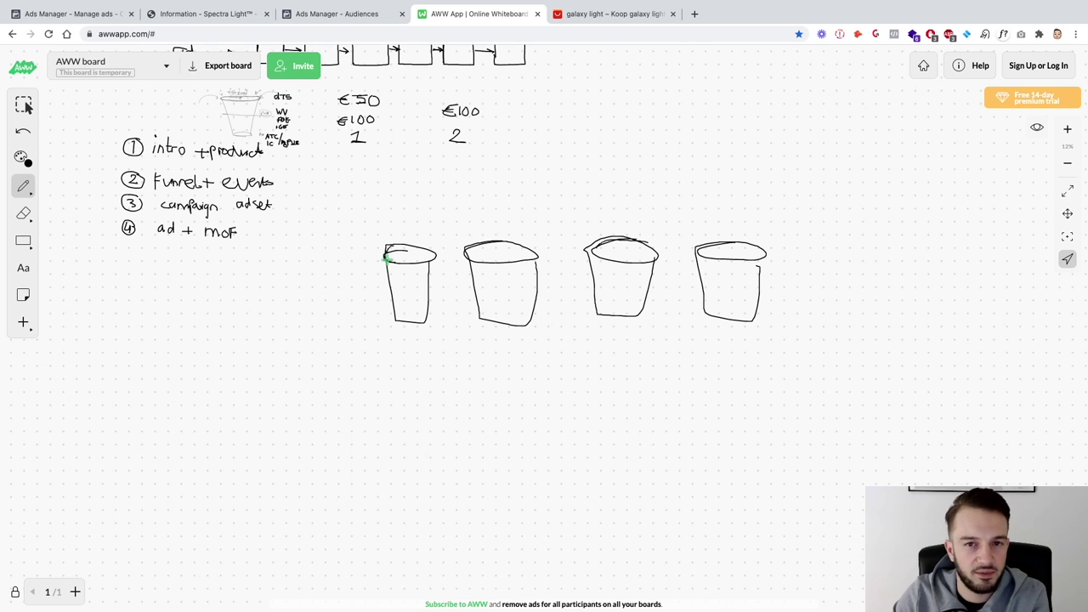
Step: Label the first bucket TR, with a retraced rim and an arrow into it, and draw an outline around it
{"action": "mouse_move", "coordinate": [388, 256]}
{"action": "left_mouse_down"}
{"action": "mouse_move", "coordinate": [425, 244]}
{"action": "mouse_move", "coordinate": [433, 260]}
{"action": "mouse_move", "coordinate": [391, 260]}
{"action": "left_mouse_up"}
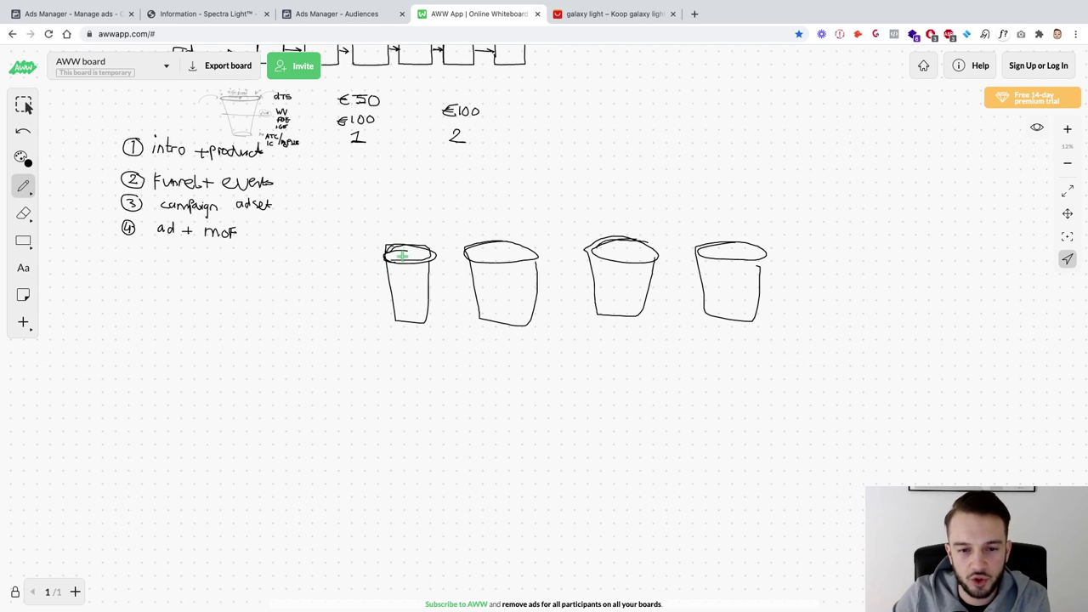
{"action": "scroll", "coordinate": [400, 252], "scroll_direction": "up", "scroll_amount": 2}
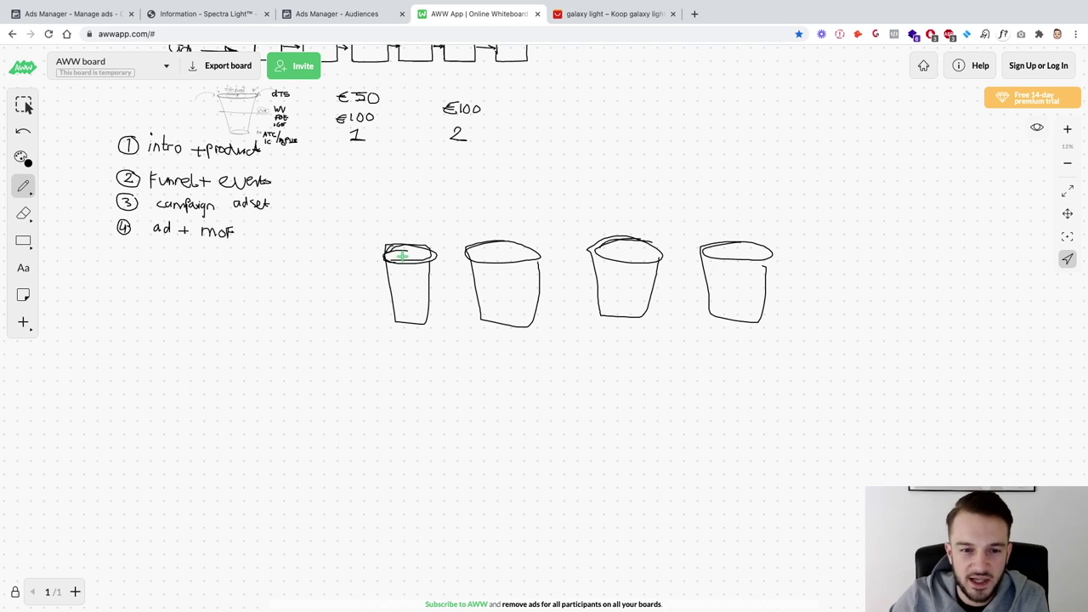
{"action": "mouse_move", "coordinate": [439, 203]}
{"action": "left_mouse_down"}
{"action": "mouse_move", "coordinate": [406, 228]}
{"action": "mouse_move", "coordinate": [414, 219]}
{"action": "left_mouse_up"}
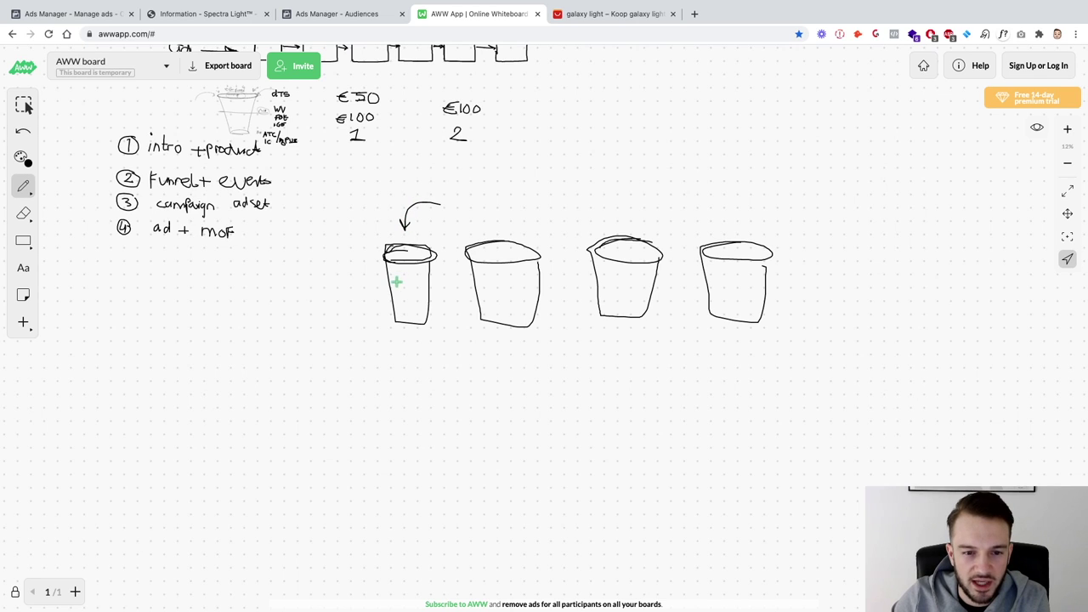
{"action": "left_click_drag", "start_coordinate": [405, 274], "coordinate": [411, 286]}
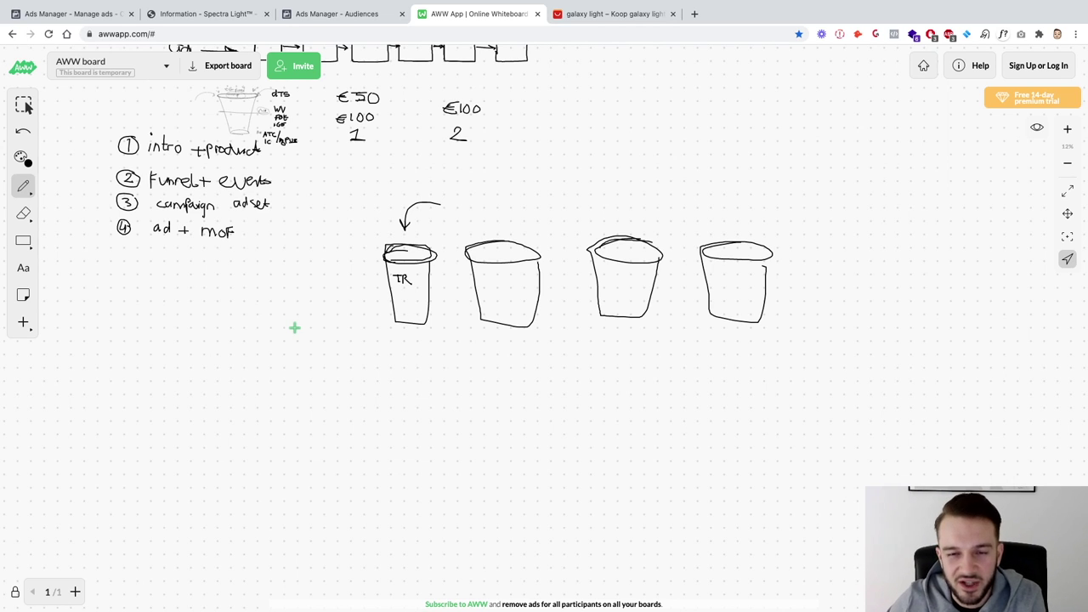
{"action": "mouse_move", "coordinate": [452, 181]}
{"action": "left_mouse_down"}
{"action": "mouse_move", "coordinate": [392, 208]}
{"action": "mouse_move", "coordinate": [378, 338]}
{"action": "mouse_move", "coordinate": [448, 252]}
{"action": "mouse_move", "coordinate": [445, 177]}
{"action": "left_mouse_up"}
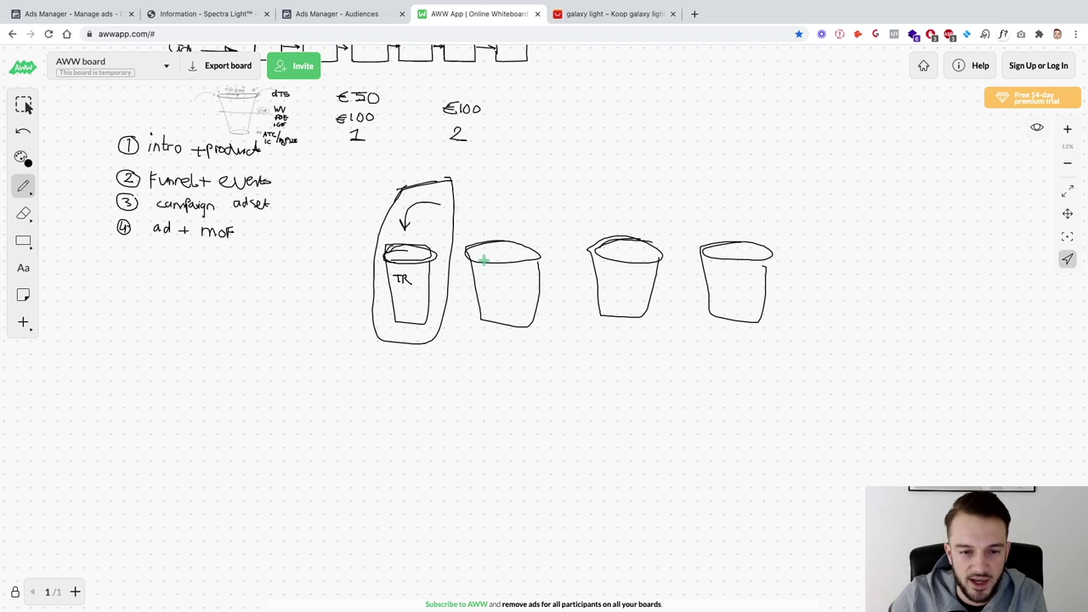
Step: Label the second bucket PUR with an arrow pointing into it, and draw separate outlines around the second, third and fourth buckets
{"action": "mouse_move", "coordinate": [488, 274]}
{"action": "left_mouse_down"}
{"action": "mouse_move", "coordinate": [487, 297]}
{"action": "mouse_move", "coordinate": [502, 286]}
{"action": "mouse_move", "coordinate": [507, 296]}
{"action": "mouse_move", "coordinate": [515, 279]}
{"action": "left_mouse_up"}
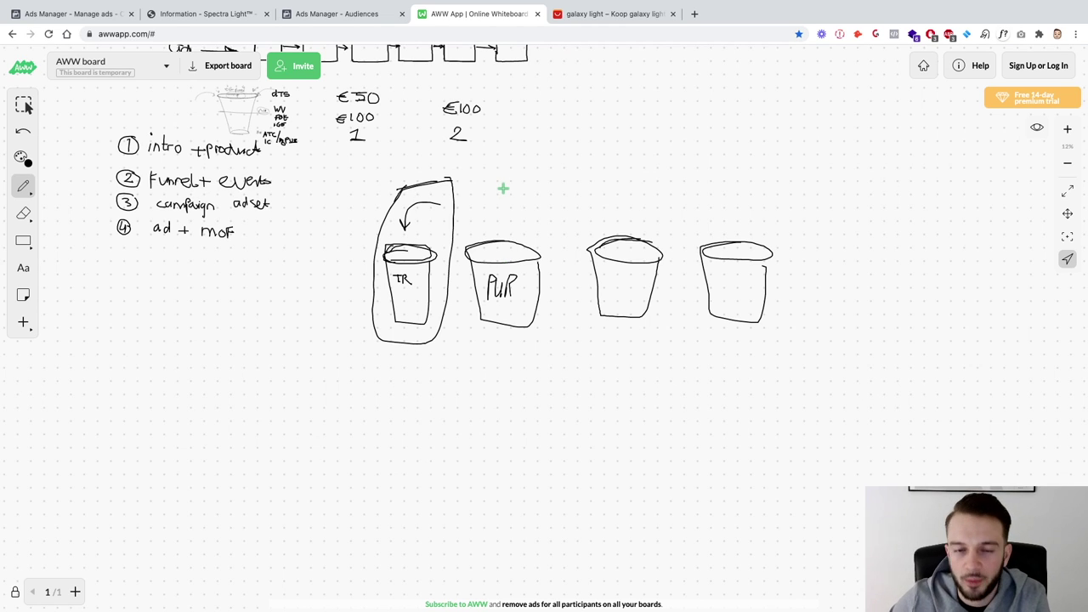
{"action": "mouse_move", "coordinate": [501, 188]}
{"action": "left_mouse_down"}
{"action": "mouse_move", "coordinate": [446, 281]}
{"action": "mouse_move", "coordinate": [539, 335]}
{"action": "mouse_move", "coordinate": [555, 224]}
{"action": "mouse_move", "coordinate": [493, 184]}
{"action": "left_mouse_up"}
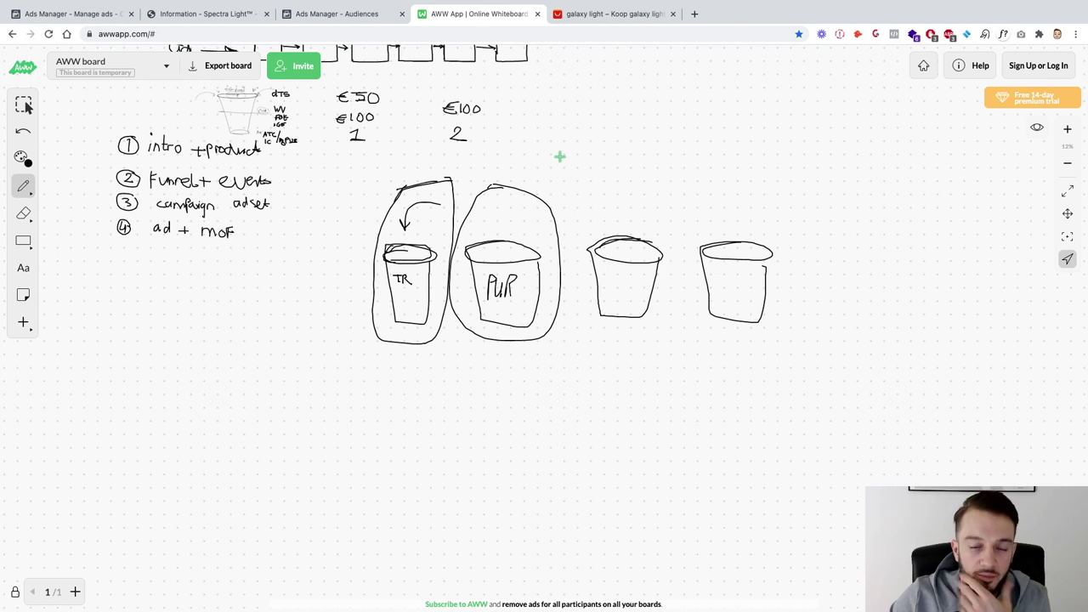
{"action": "left_click_drag", "start_coordinate": [559, 157], "coordinate": [503, 211]}
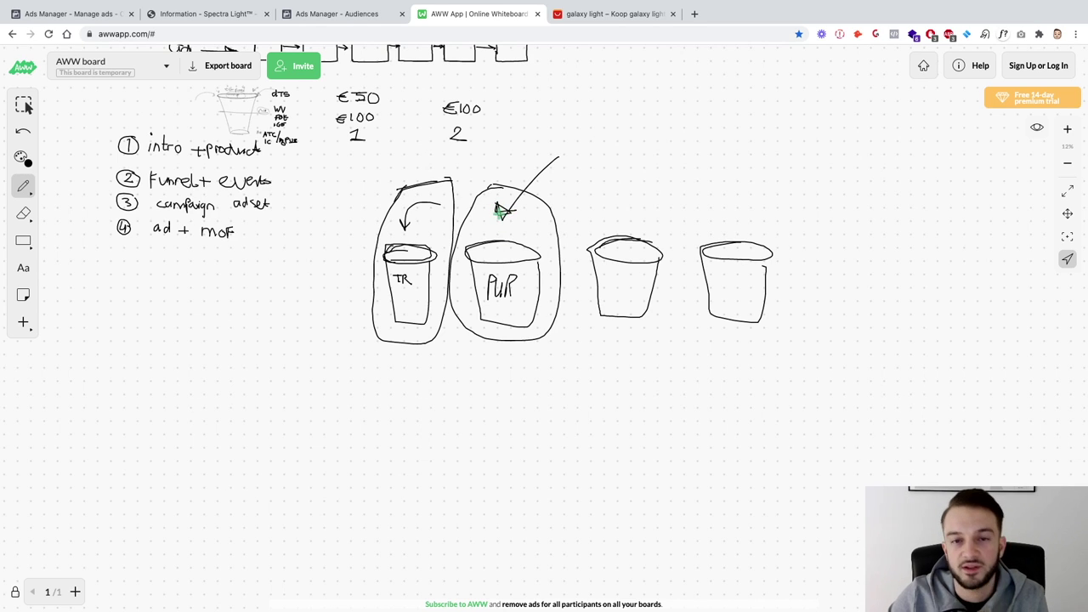
{"action": "mouse_move", "coordinate": [644, 169]}
{"action": "left_mouse_down"}
{"action": "mouse_move", "coordinate": [576, 324]}
{"action": "mouse_move", "coordinate": [666, 200]}
{"action": "mouse_move", "coordinate": [645, 170]}
{"action": "left_mouse_up"}
{"action": "mouse_move", "coordinate": [772, 172]}
{"action": "left_mouse_down"}
{"action": "mouse_move", "coordinate": [675, 286]}
{"action": "mouse_move", "coordinate": [801, 277]}
{"action": "mouse_move", "coordinate": [776, 170]}
{"action": "left_mouse_up"}
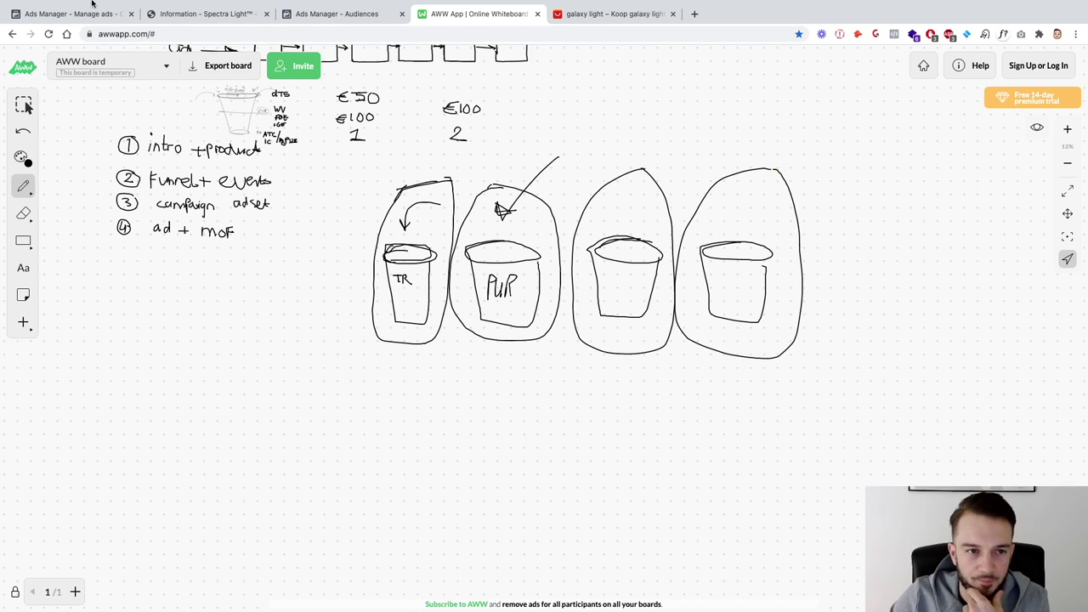
Step: Switch to Ads Manager and examine the awareness, consideration and conversion objectives offered for the new campaign
{"action": "left_click", "coordinate": [336, 16]}
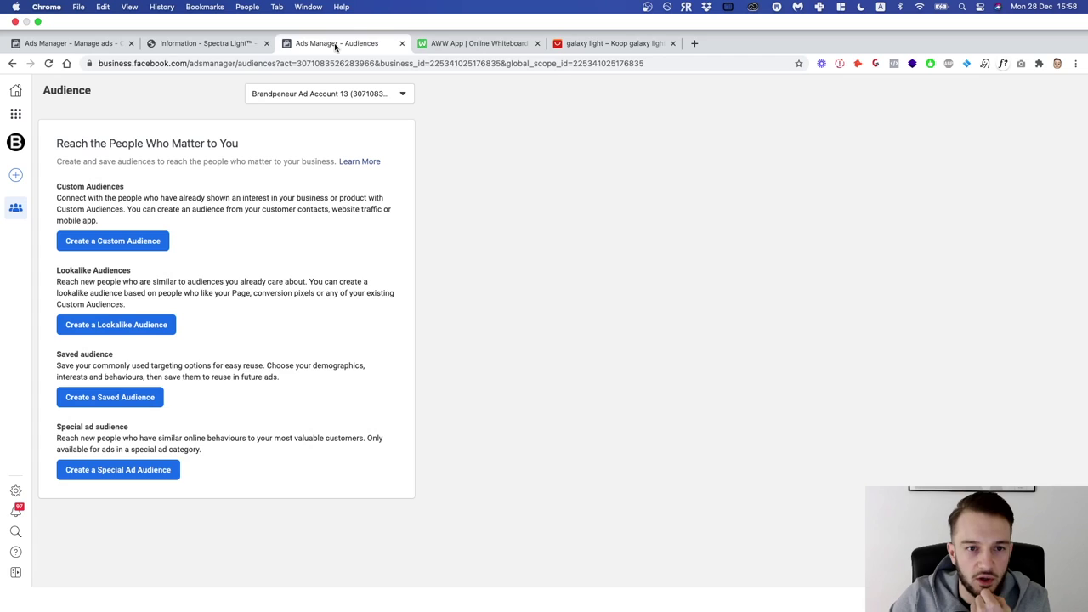
{"action": "left_click", "coordinate": [114, 45]}
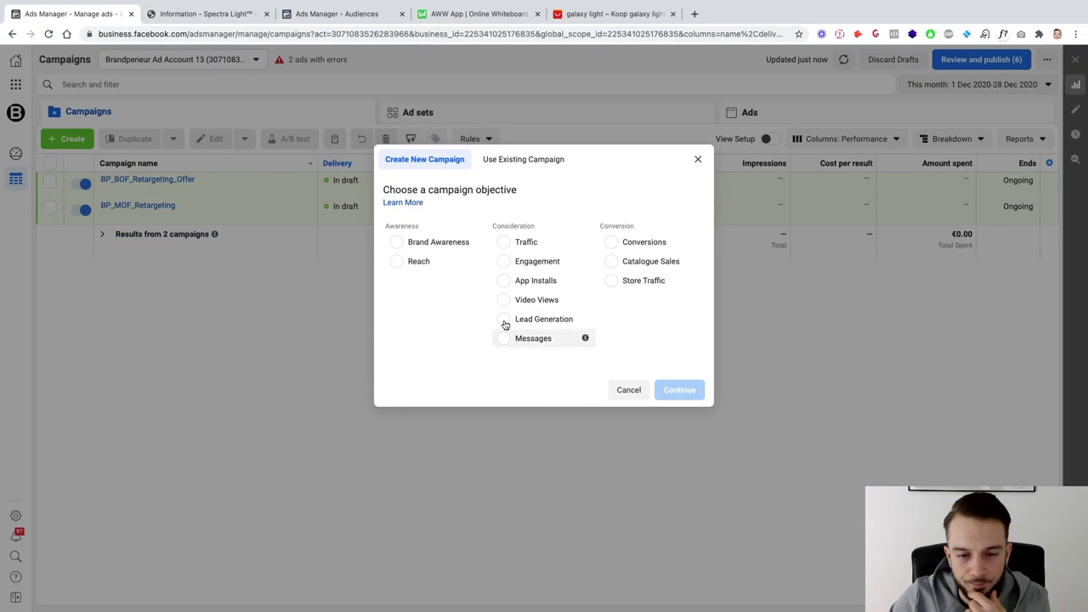
{"action": "mouse_move", "coordinate": [445, 246]}
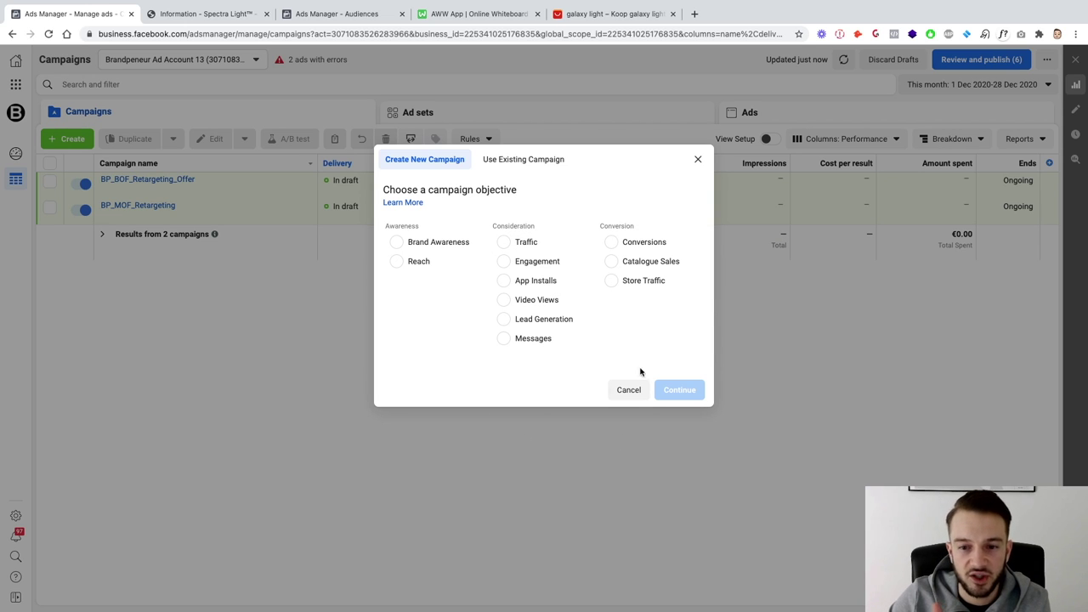
{"action": "mouse_move", "coordinate": [690, 244]}
{"action": "mouse_move", "coordinate": [694, 263]}
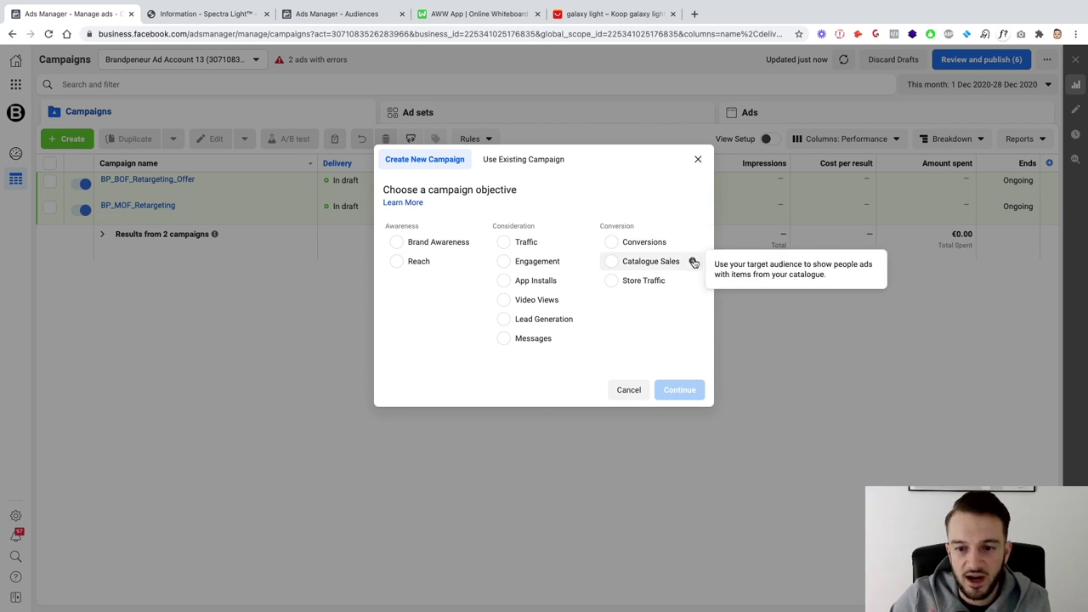
{"action": "mouse_move", "coordinate": [581, 318]}
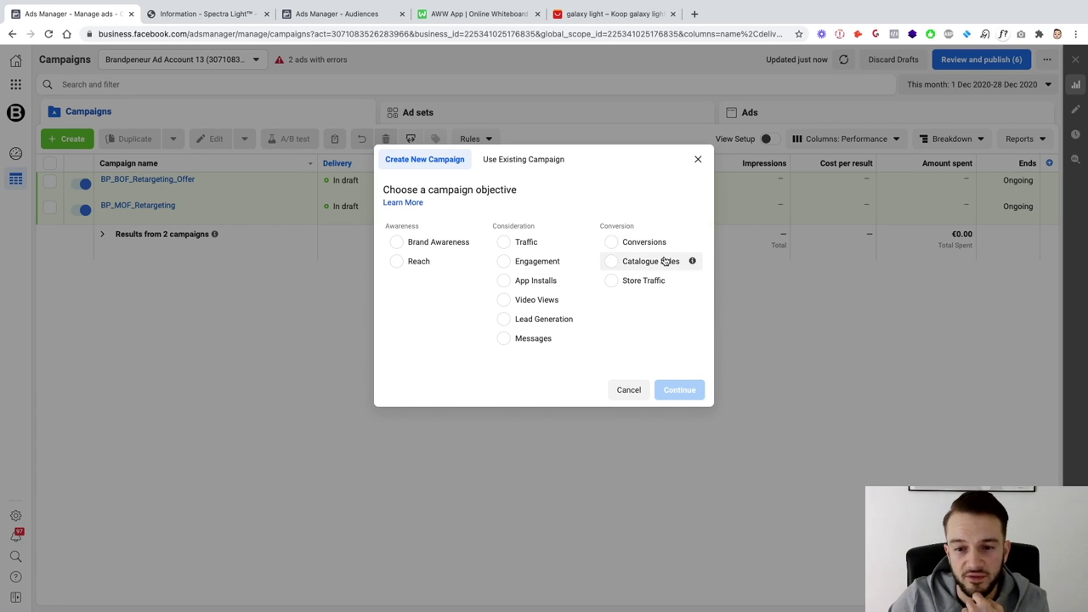
{"action": "mouse_move", "coordinate": [319, 4]}
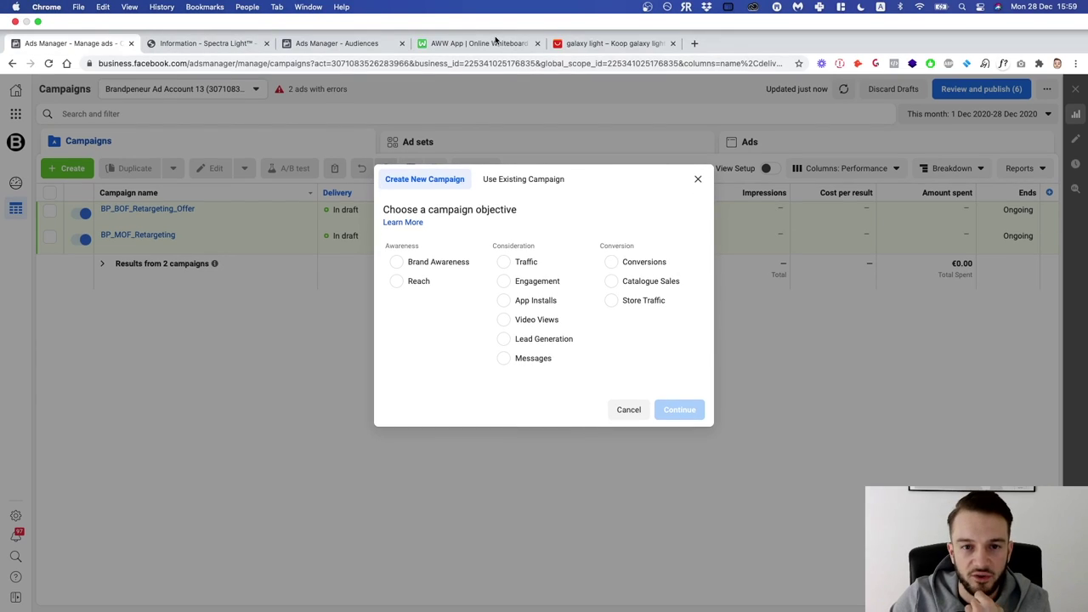
Step: On the AWW whiteboard, set the pen size to 7 and draw a large oval beside the existing sketches
{"action": "left_click", "coordinate": [495, 40]}
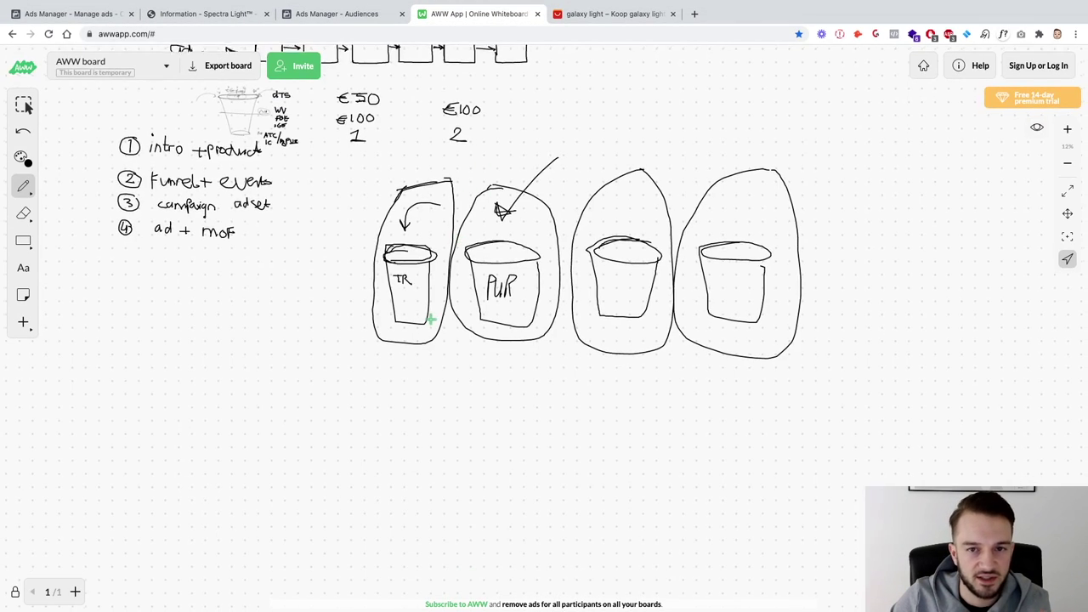
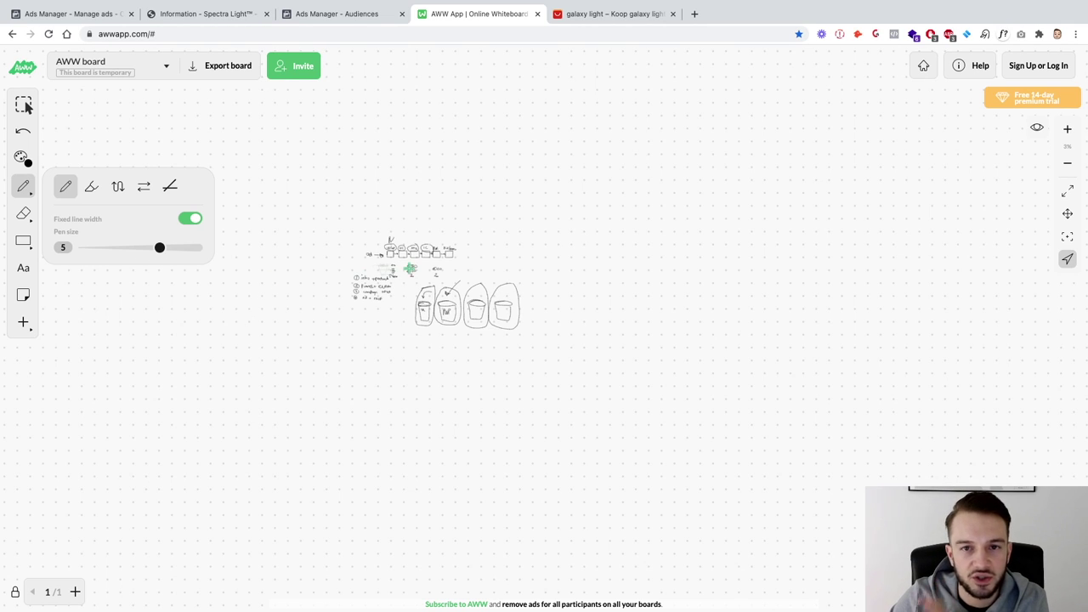
{"action": "mouse_move", "coordinate": [580, 130]}
{"action": "left_mouse_down"}
{"action": "mouse_move", "coordinate": [536, 153]}
{"action": "mouse_move", "coordinate": [524, 243]}
{"action": "left_mouse_up"}
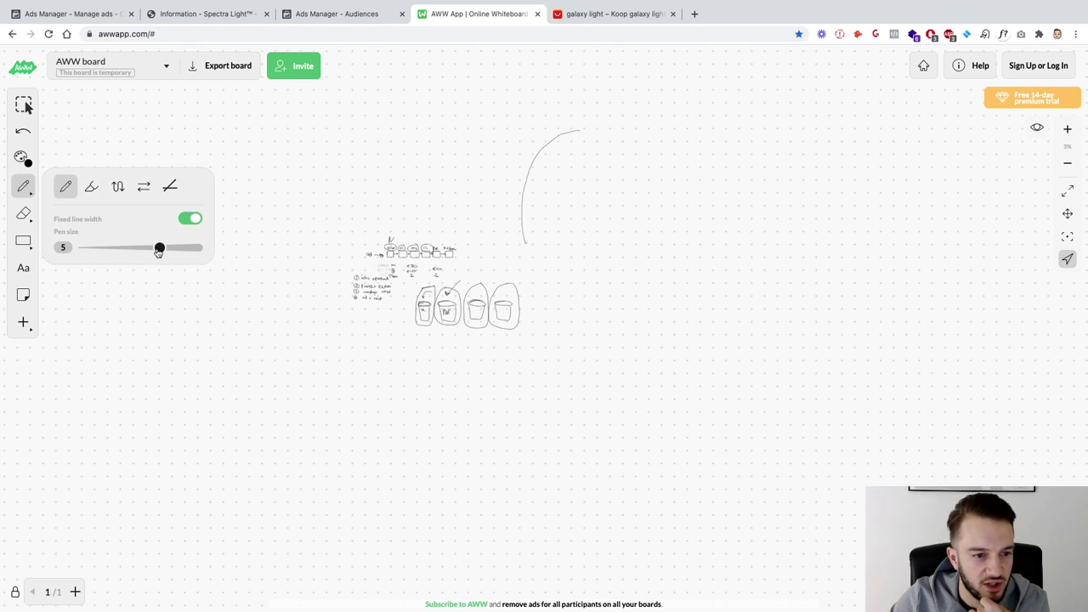
{"action": "left_click", "coordinate": [198, 247]}
{"action": "left_click", "coordinate": [196, 251]}
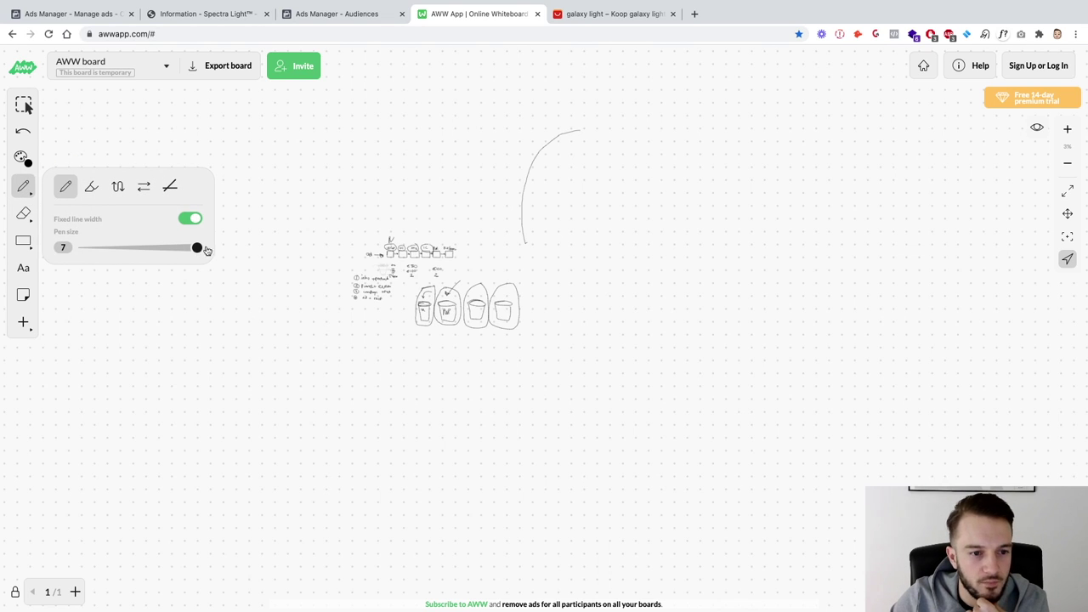
{"action": "mouse_move", "coordinate": [580, 127]}
{"action": "left_mouse_down"}
{"action": "mouse_move", "coordinate": [536, 156]}
{"action": "mouse_move", "coordinate": [521, 213]}
{"action": "mouse_move", "coordinate": [595, 294]}
{"action": "mouse_move", "coordinate": [756, 306]}
{"action": "mouse_move", "coordinate": [850, 235]}
{"action": "mouse_move", "coordinate": [808, 142]}
{"action": "mouse_move", "coordinate": [678, 111]}
{"action": "mouse_move", "coordinate": [566, 132]}
{"action": "left_mouse_up"}
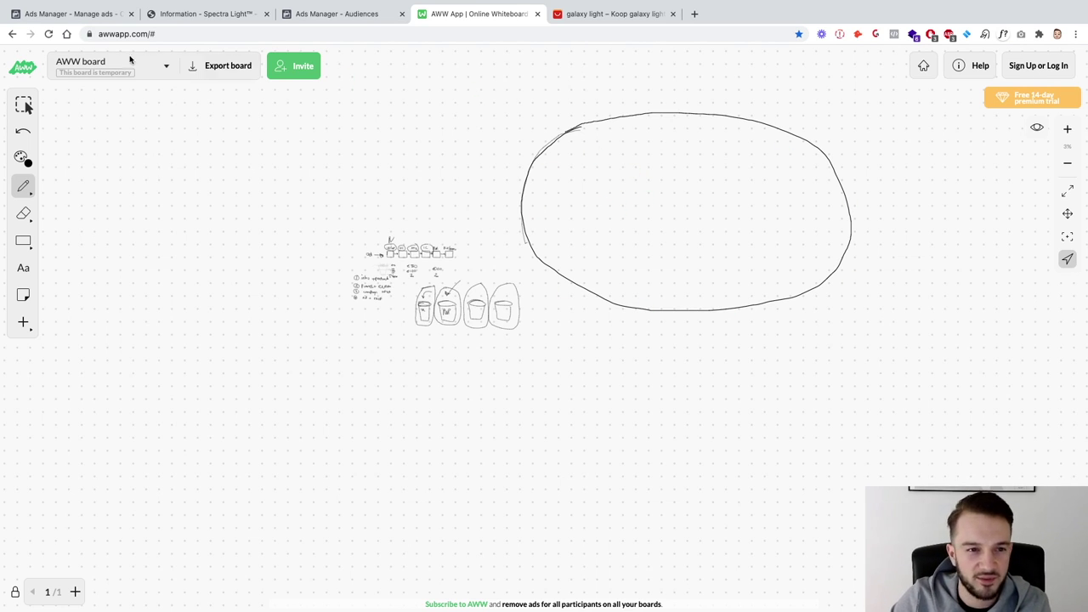
Step: Write US above the large oval and draw a fishing boat with a flag and rod inside it
{"action": "left_click_drag", "start_coordinate": [630, 79], "coordinate": [652, 95]}
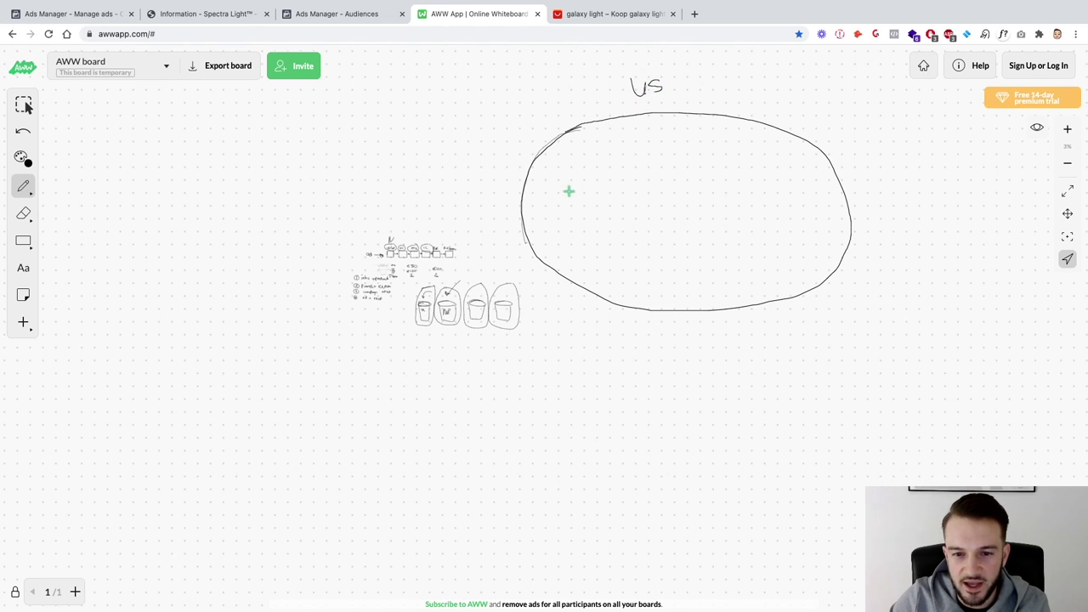
{"action": "mouse_move", "coordinate": [569, 191]}
{"action": "left_mouse_down"}
{"action": "mouse_move", "coordinate": [590, 207]}
{"action": "mouse_move", "coordinate": [603, 187]}
{"action": "mouse_move", "coordinate": [569, 184]}
{"action": "mouse_move", "coordinate": [582, 188]}
{"action": "mouse_move", "coordinate": [596, 165]}
{"action": "mouse_move", "coordinate": [592, 177]}
{"action": "mouse_move", "coordinate": [633, 180]}
{"action": "left_mouse_up"}
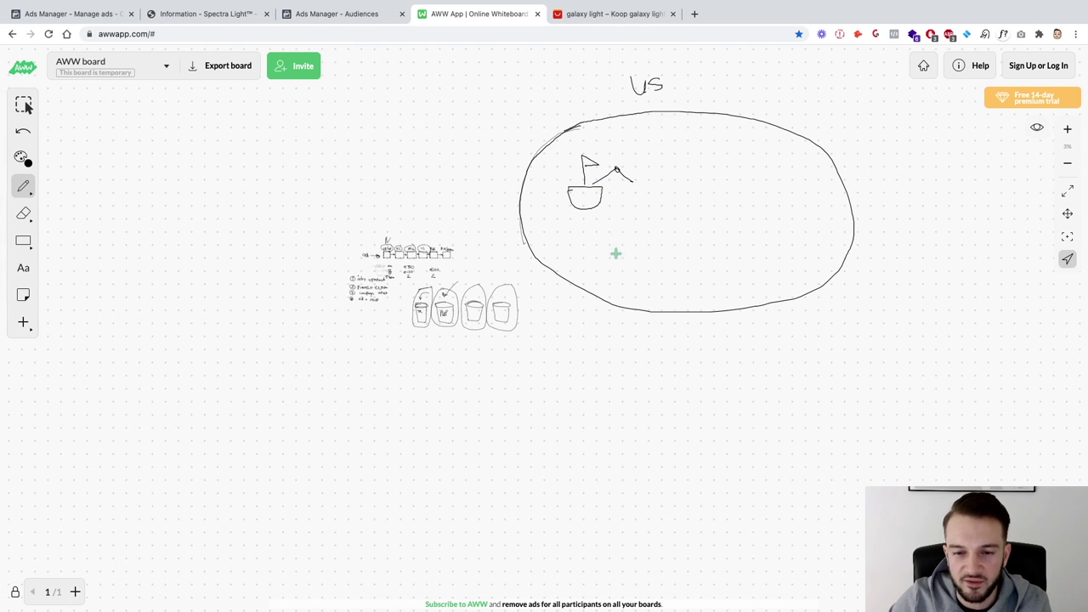
Step: Draw four simple fish spread around the inside of the large oval, away from the boat
{"action": "mouse_move", "coordinate": [609, 251]}
{"action": "left_mouse_down"}
{"action": "mouse_move", "coordinate": [597, 261]}
{"action": "mouse_move", "coordinate": [612, 249]}
{"action": "left_mouse_up"}
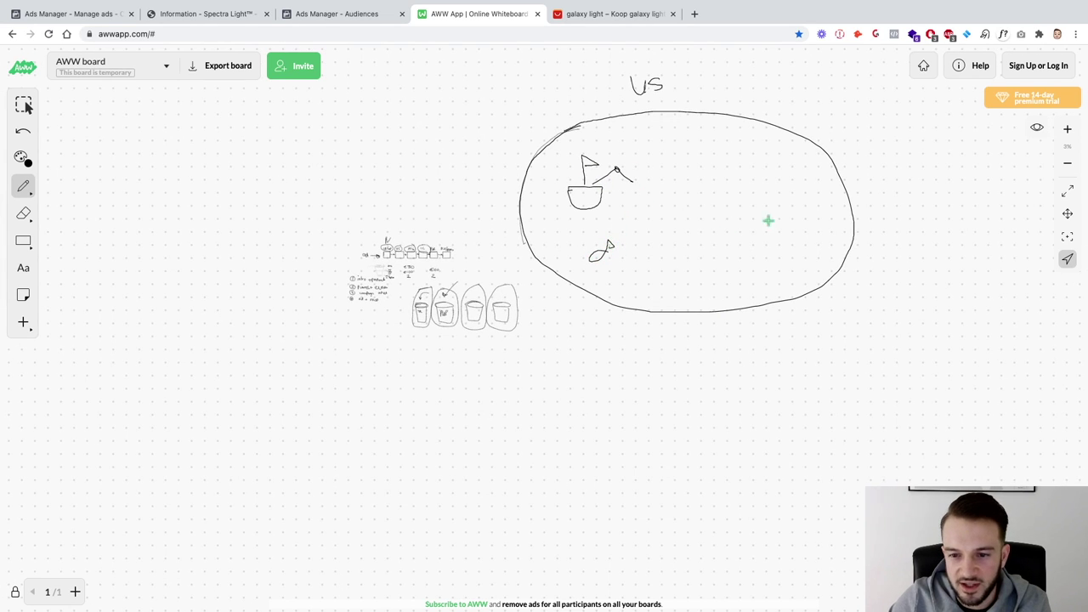
{"action": "mouse_move", "coordinate": [777, 214]}
{"action": "left_mouse_down"}
{"action": "mouse_move", "coordinate": [774, 228]}
{"action": "mouse_move", "coordinate": [784, 214]}
{"action": "left_mouse_up"}
{"action": "left_click_drag", "start_coordinate": [711, 165], "coordinate": [719, 167]}
{"action": "mouse_move", "coordinate": [691, 260]}
{"action": "left_mouse_down"}
{"action": "mouse_move", "coordinate": [694, 271]}
{"action": "mouse_move", "coordinate": [691, 255]}
{"action": "mouse_move", "coordinate": [699, 259]}
{"action": "left_mouse_up"}
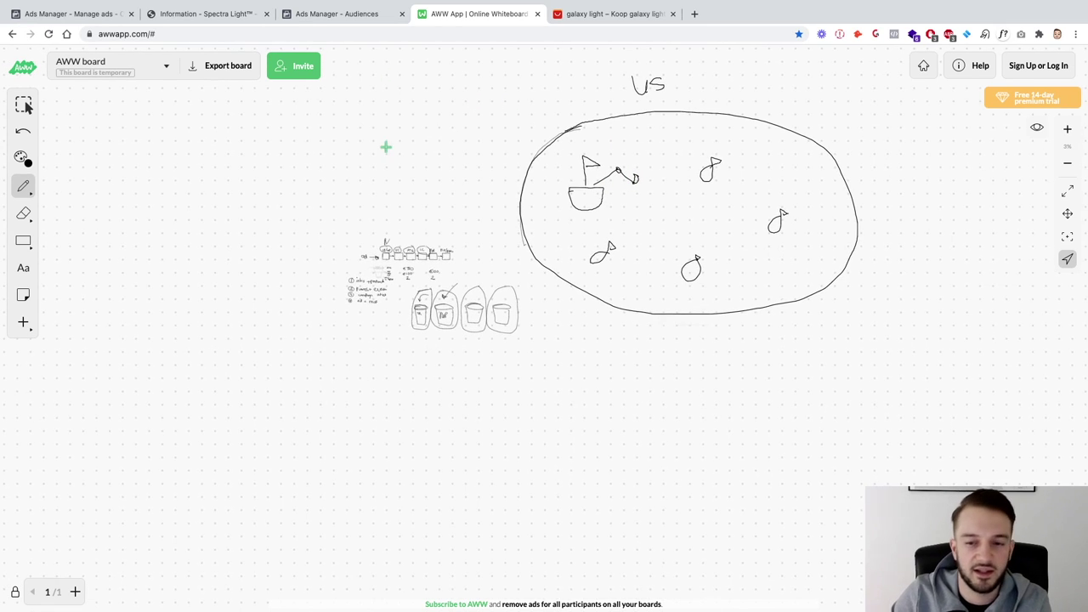
Step: Circle and label three of the fish, marking the lower middle one ATC, and draw an arrow from the rightmost circle to the boat
{"action": "mouse_move", "coordinate": [621, 229]}
{"action": "left_mouse_down"}
{"action": "mouse_move", "coordinate": [579, 243]}
{"action": "mouse_move", "coordinate": [607, 275]}
{"action": "mouse_move", "coordinate": [631, 246]}
{"action": "mouse_move", "coordinate": [621, 231]}
{"action": "left_mouse_up"}
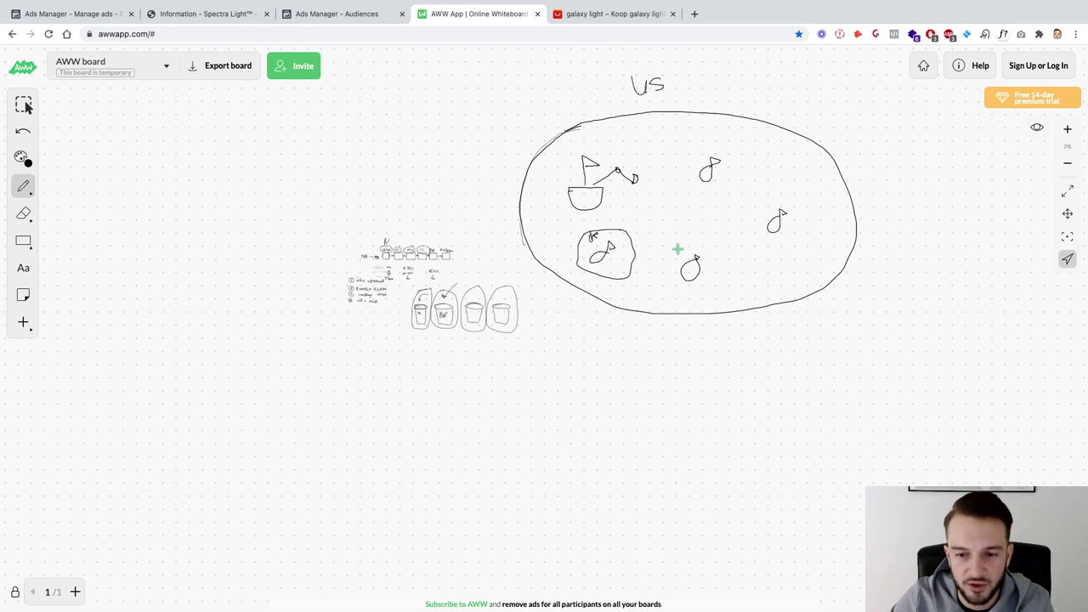
{"action": "mouse_move", "coordinate": [701, 241]}
{"action": "left_mouse_down"}
{"action": "mouse_move", "coordinate": [668, 270]}
{"action": "mouse_move", "coordinate": [693, 290]}
{"action": "mouse_move", "coordinate": [722, 263]}
{"action": "mouse_move", "coordinate": [705, 235]}
{"action": "mouse_move", "coordinate": [696, 239]}
{"action": "left_mouse_up"}
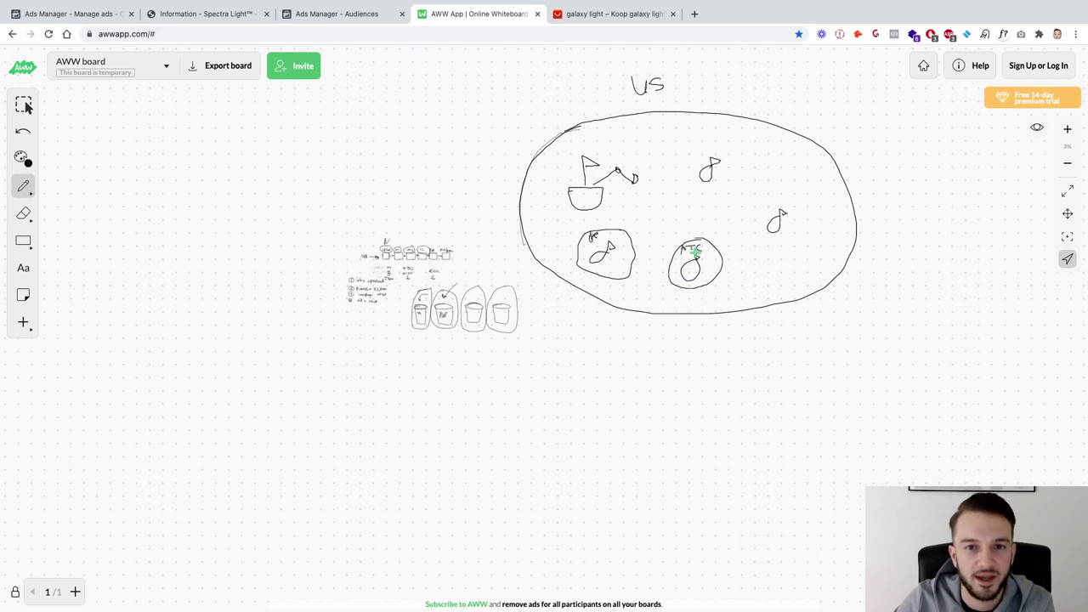
{"action": "mouse_move", "coordinate": [796, 197]}
{"action": "left_mouse_down"}
{"action": "mouse_move", "coordinate": [760, 213]}
{"action": "mouse_move", "coordinate": [778, 236]}
{"action": "mouse_move", "coordinate": [794, 213]}
{"action": "mouse_move", "coordinate": [775, 200]}
{"action": "mouse_move", "coordinate": [786, 198]}
{"action": "mouse_move", "coordinate": [795, 223]}
{"action": "mouse_move", "coordinate": [777, 239]}
{"action": "left_mouse_up"}
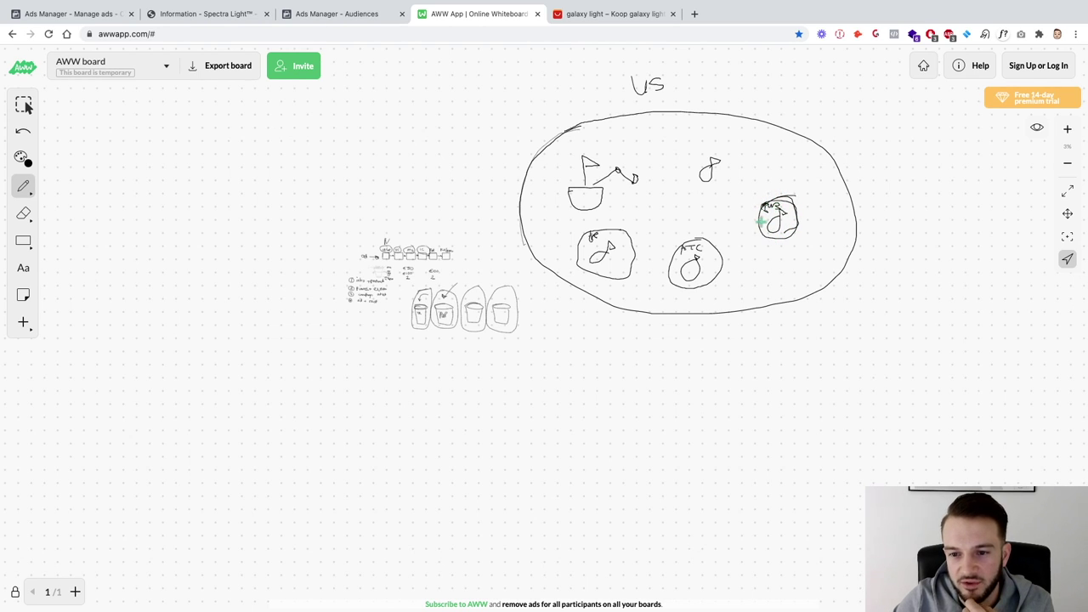
{"action": "left_click_drag", "start_coordinate": [761, 213], "coordinate": [623, 196]}
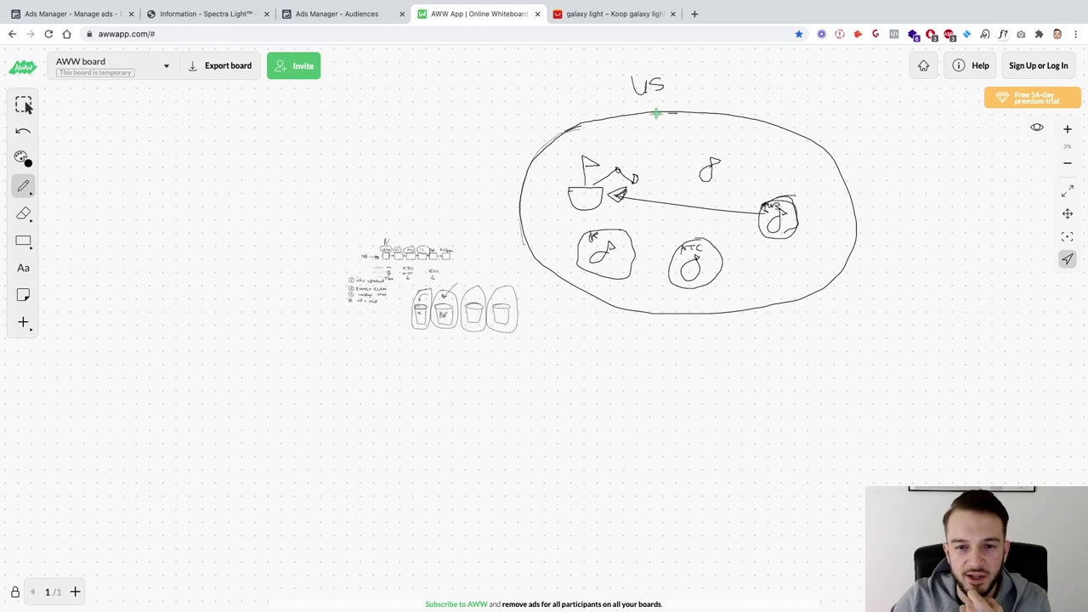
Step: Retrace the outline of the large oval twice and go over the circles around the lower left and rightmost fish
{"action": "mouse_move", "coordinate": [664, 112]}
{"action": "left_mouse_down"}
{"action": "mouse_move", "coordinate": [518, 235]}
{"action": "mouse_move", "coordinate": [645, 299]}
{"action": "mouse_move", "coordinate": [824, 289]}
{"action": "mouse_move", "coordinate": [845, 175]}
{"action": "mouse_move", "coordinate": [704, 124]}
{"action": "mouse_move", "coordinate": [592, 113]}
{"action": "mouse_move", "coordinate": [549, 127]}
{"action": "left_mouse_up"}
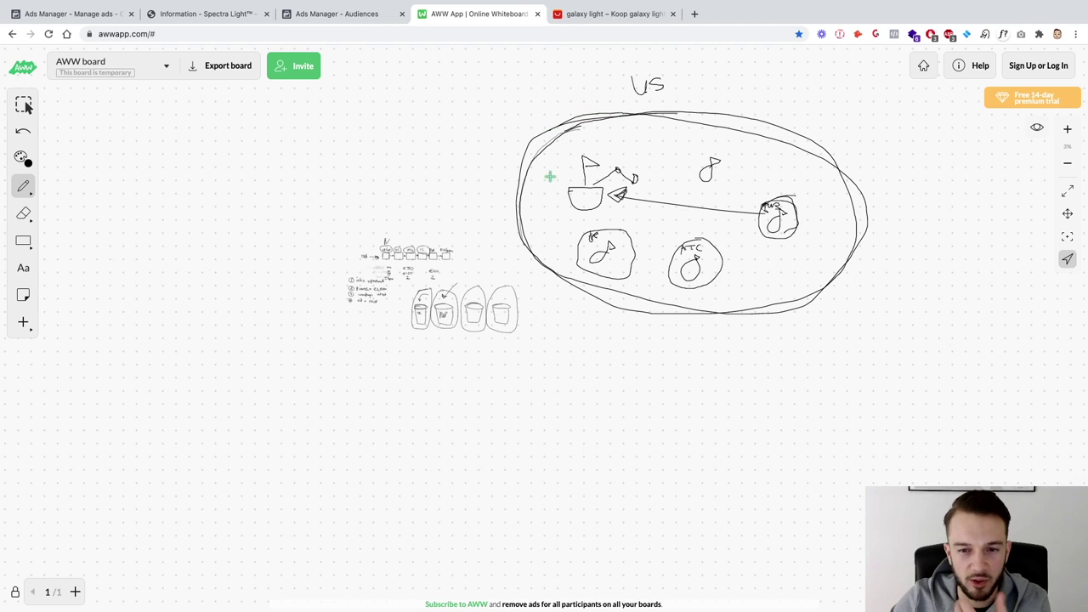
{"action": "mouse_move", "coordinate": [778, 128]}
{"action": "left_mouse_down"}
{"action": "mouse_move", "coordinate": [629, 121]}
{"action": "mouse_move", "coordinate": [521, 223]}
{"action": "mouse_move", "coordinate": [642, 304]}
{"action": "mouse_move", "coordinate": [838, 285]}
{"action": "mouse_move", "coordinate": [837, 169]}
{"action": "mouse_move", "coordinate": [746, 135]}
{"action": "left_mouse_up"}
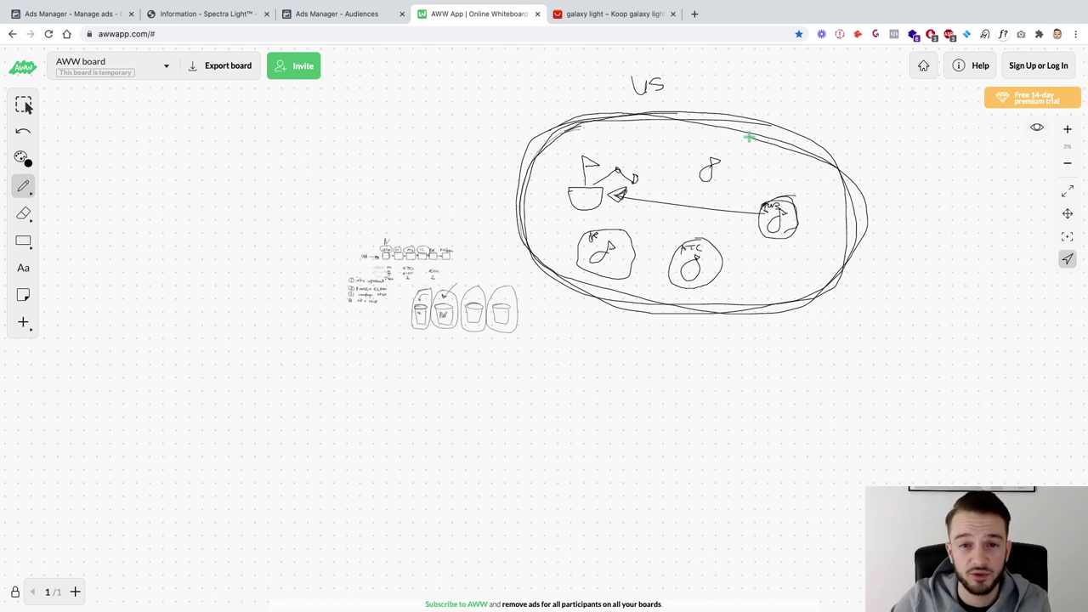
{"action": "scroll", "coordinate": [720, 298], "scroll_direction": "up", "scroll_amount": 1}
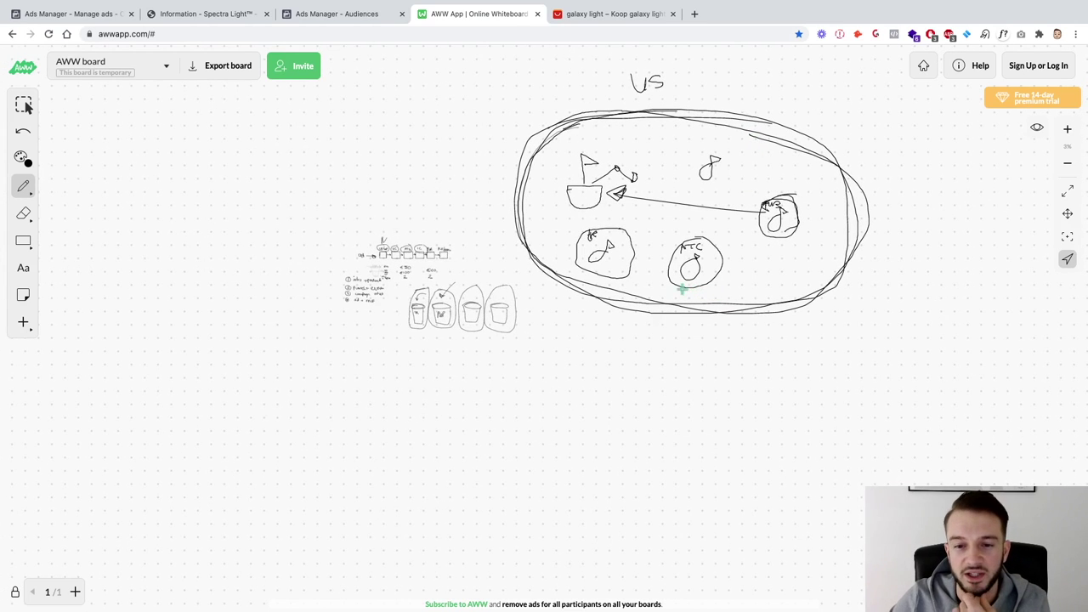
{"action": "mouse_move", "coordinate": [625, 236]}
{"action": "left_mouse_down"}
{"action": "mouse_move", "coordinate": [574, 246]}
{"action": "mouse_move", "coordinate": [627, 255]}
{"action": "mouse_move", "coordinate": [625, 236]}
{"action": "left_mouse_up"}
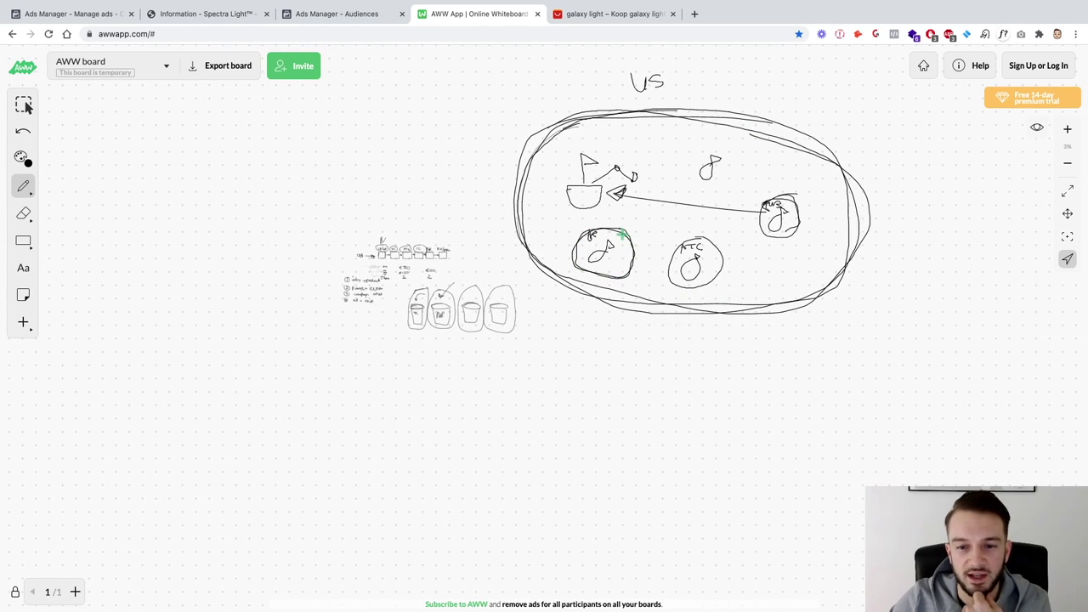
{"action": "scroll", "coordinate": [625, 237], "scroll_direction": "down", "scroll_amount": 1}
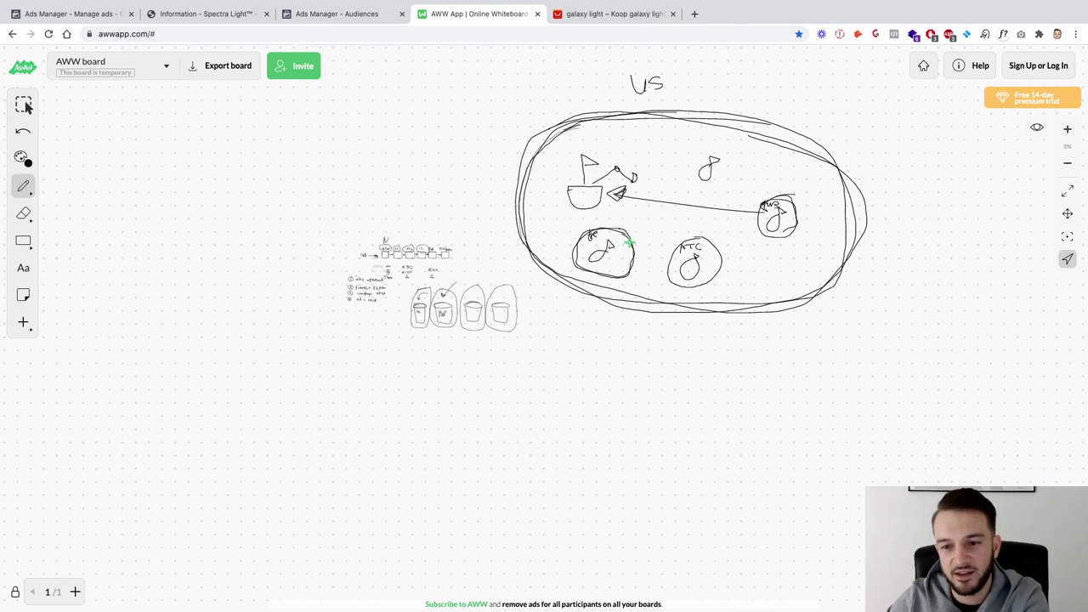
{"action": "mouse_move", "coordinate": [787, 201]}
{"action": "left_mouse_down"}
{"action": "mouse_move", "coordinate": [752, 229]}
{"action": "mouse_move", "coordinate": [781, 238]}
{"action": "mouse_move", "coordinate": [784, 226]}
{"action": "left_mouse_up"}
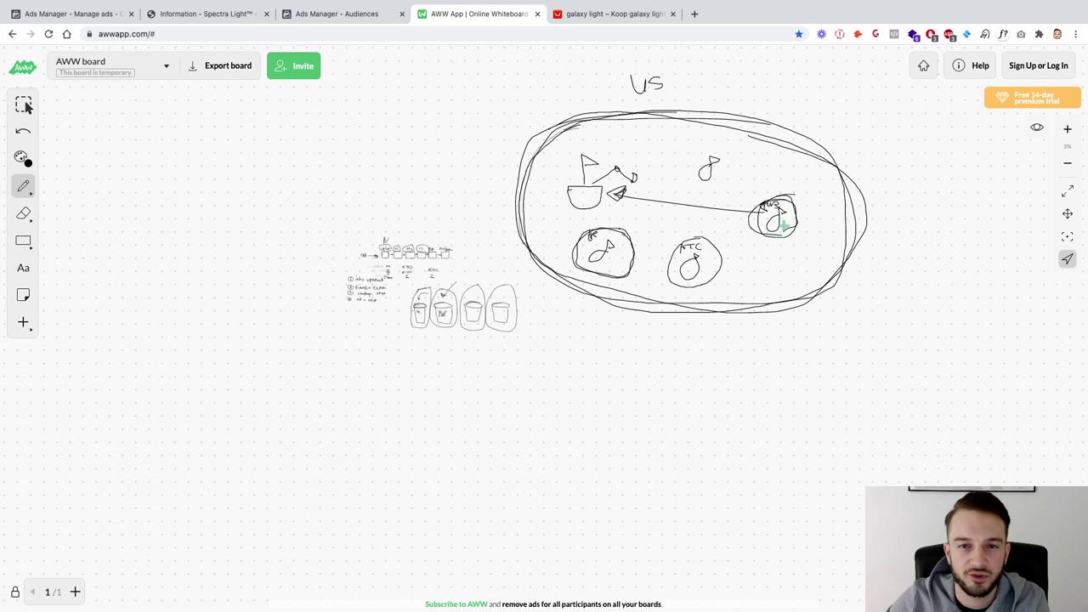
Step: Switch to Ads Manager and choose Conversions as the objective of the new campaign
{"action": "left_click", "coordinate": [311, 17]}
{"action": "left_click", "coordinate": [213, 14]}
{"action": "left_click", "coordinate": [69, 15]}
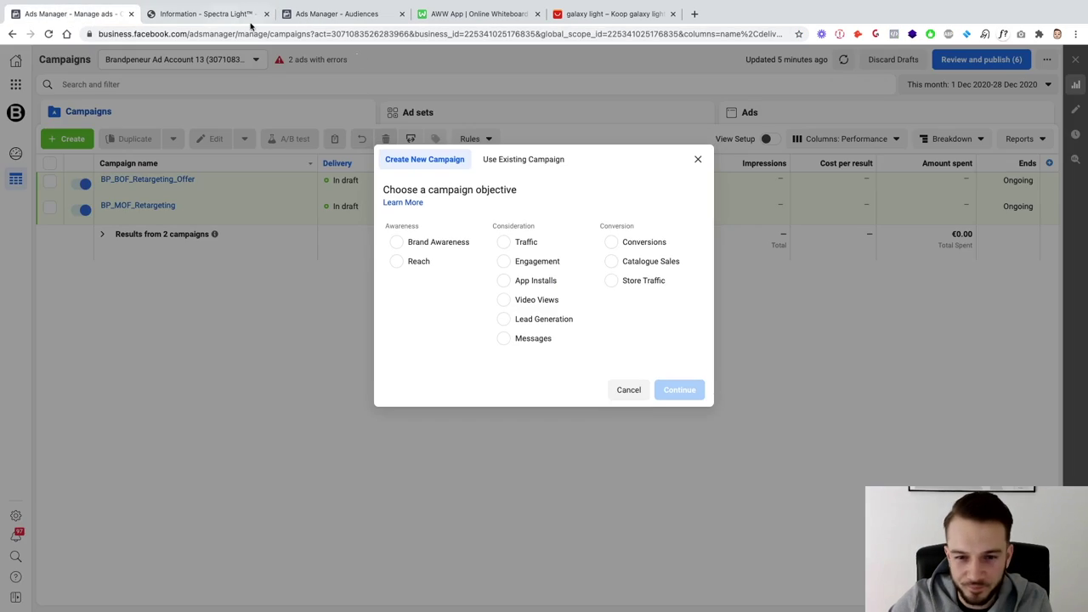
{"action": "left_click", "coordinate": [639, 244]}
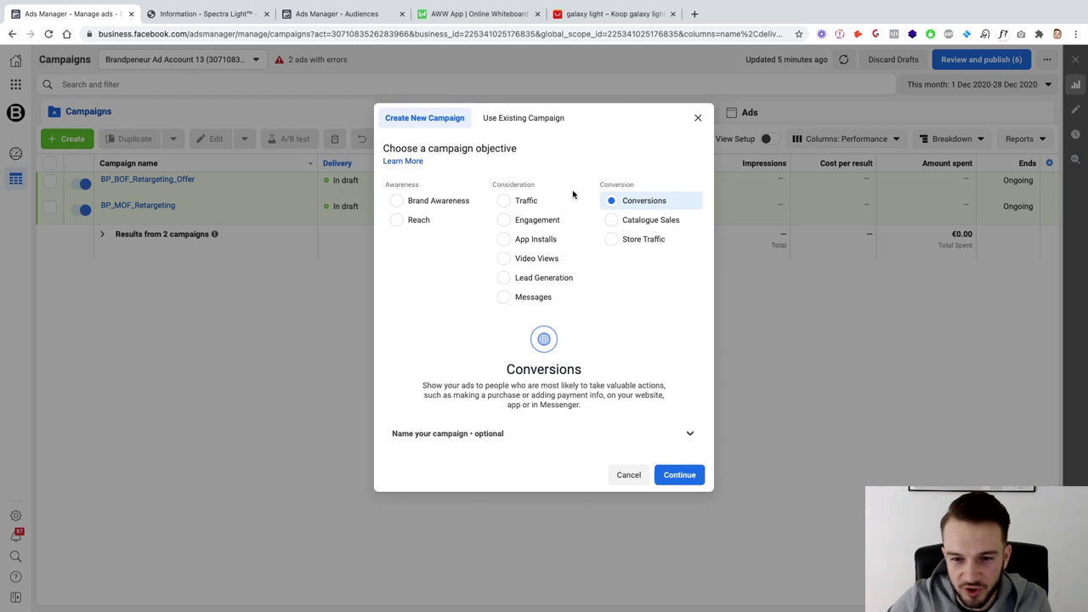
Step: Name the new campaign BP_TOF_US_Imagetester
{"action": "left_click", "coordinate": [562, 436]}
{"action": "left_click", "coordinate": [473, 483]}
{"action": "type", "text": "TOF_"}
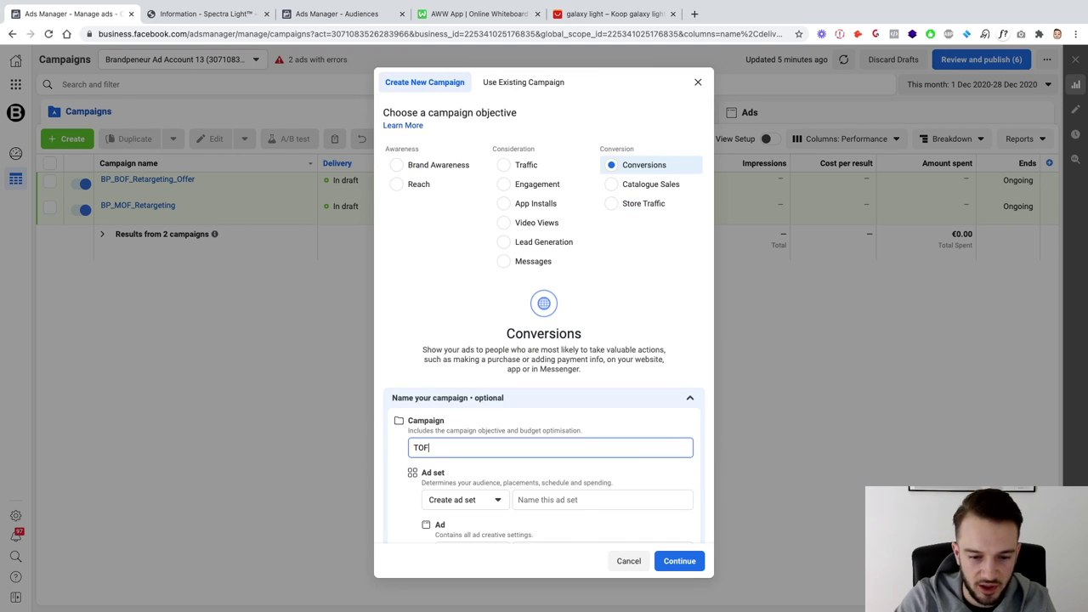
{"action": "left_click", "coordinate": [413, 447]}
{"action": "type", "text": "BP_TOF_US_"}
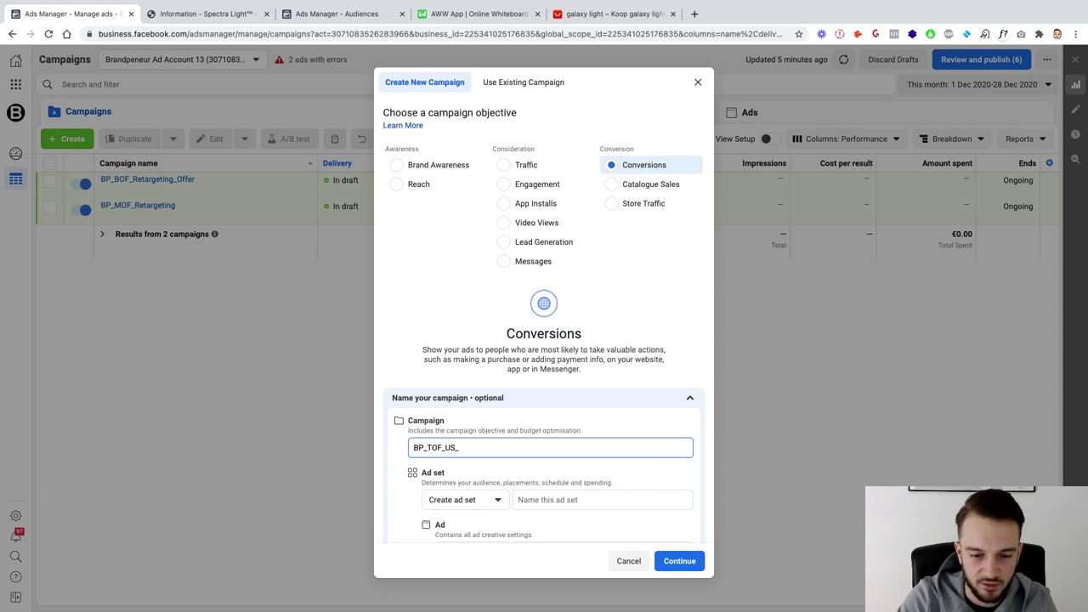
{"action": "type", "text": "Imagetester"}
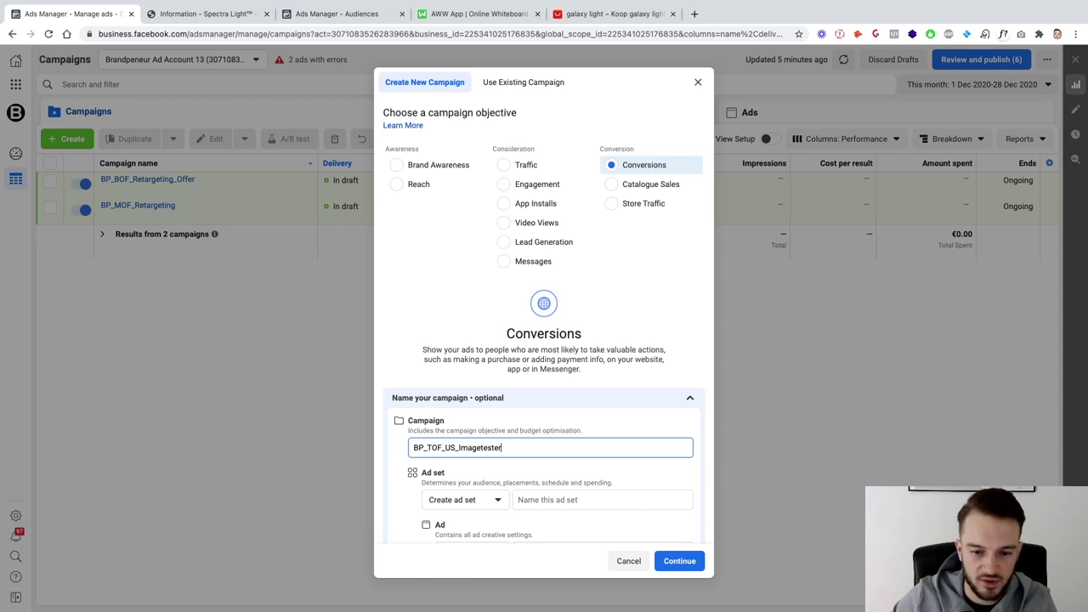
{"action": "scroll", "coordinate": [429, 480], "scroll_direction": "down", "scroll_amount": 1}
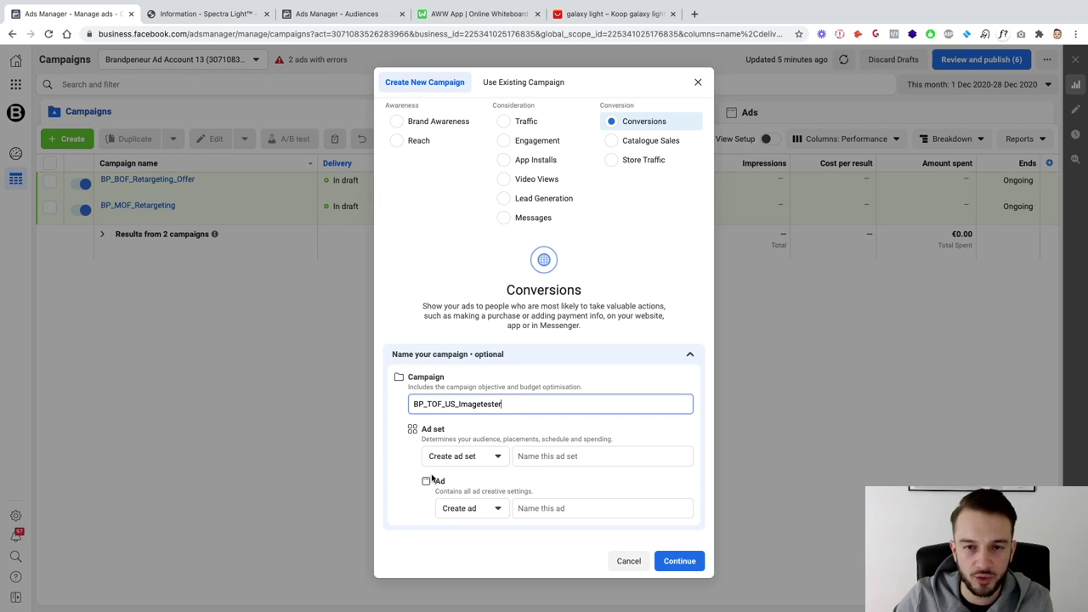
Step: Name the new ad set BP_TOF_US_BROAD
{"action": "left_click", "coordinate": [526, 459]}
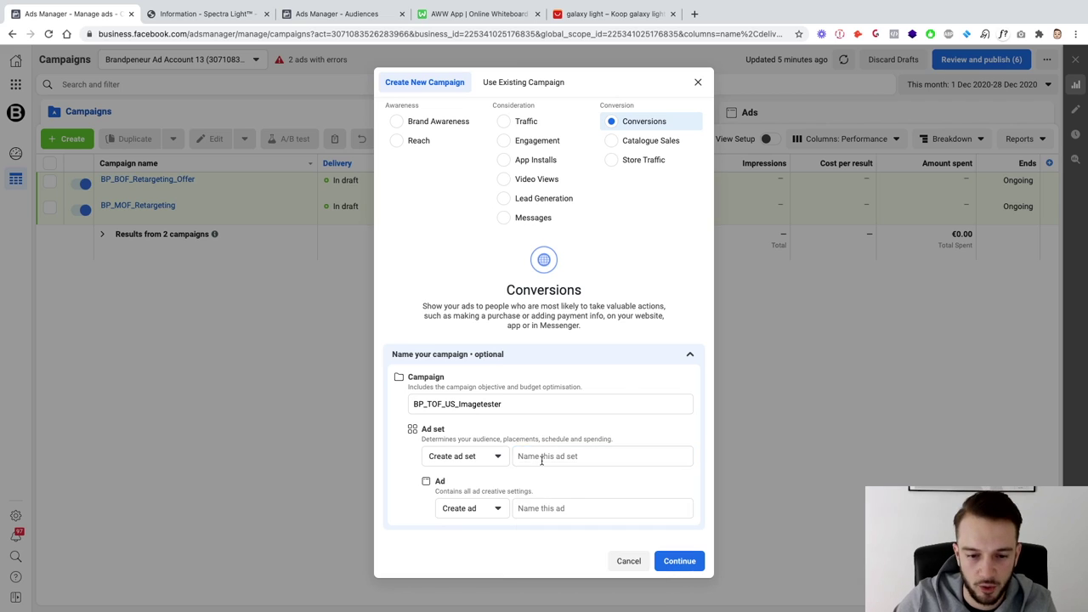
{"action": "type", "text": "BP_"}
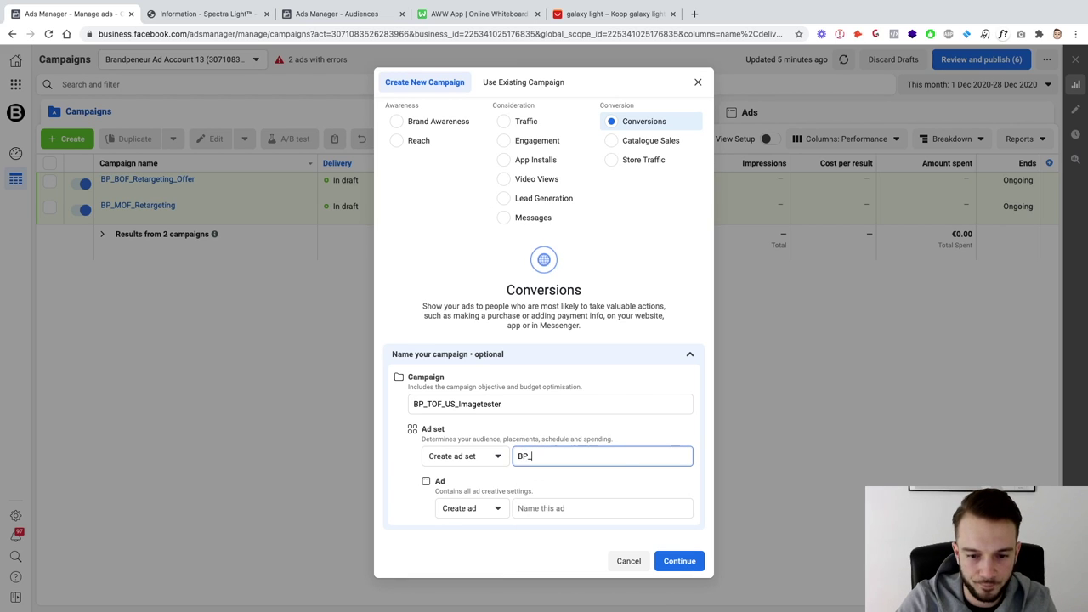
{"action": "type", "text": "TOF_US_BROAD"}
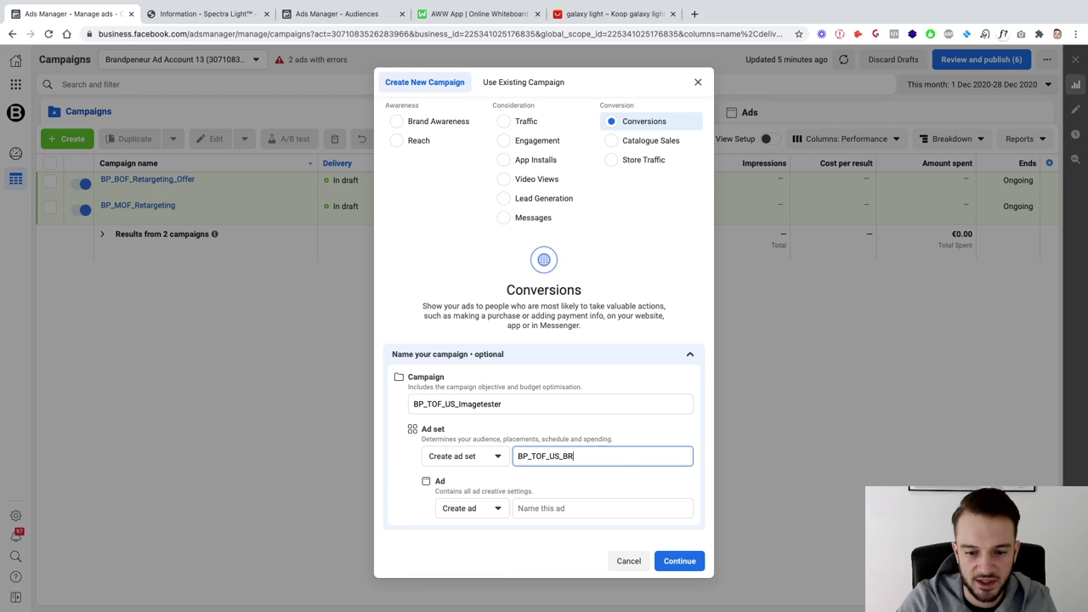
Step: Name the new ad Image 1 and continue to create the draft campaign
{"action": "left_click", "coordinate": [538, 507]}
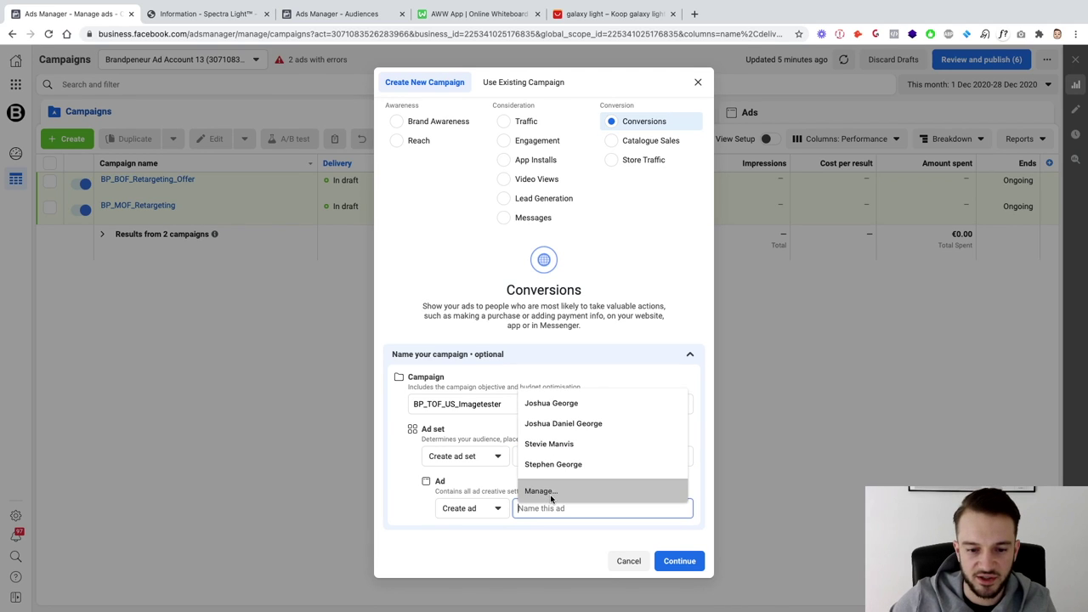
{"action": "left_click", "coordinate": [533, 562]}
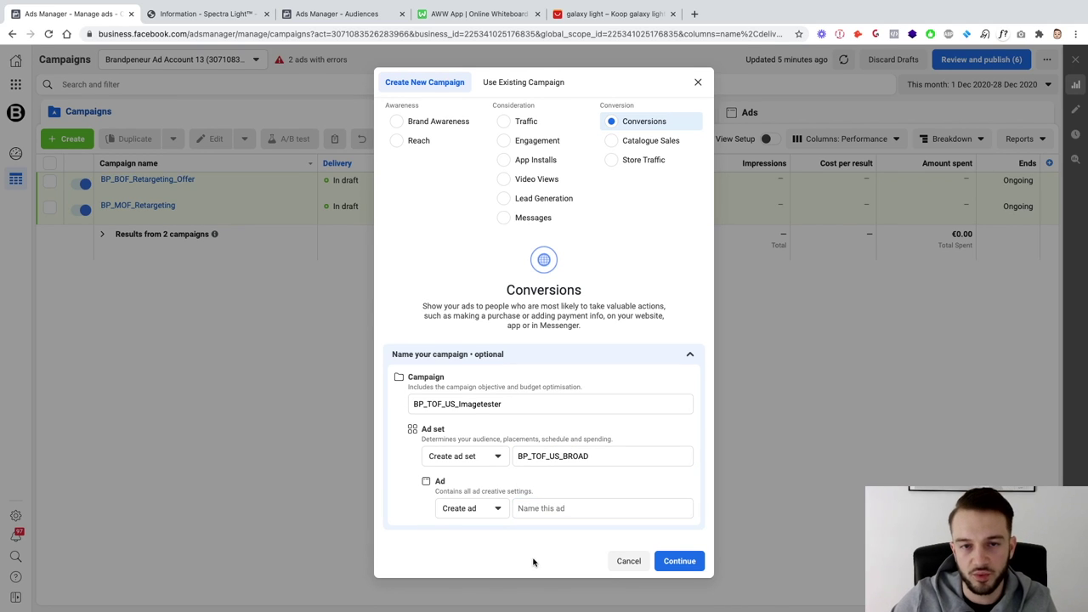
{"action": "left_click", "coordinate": [527, 508]}
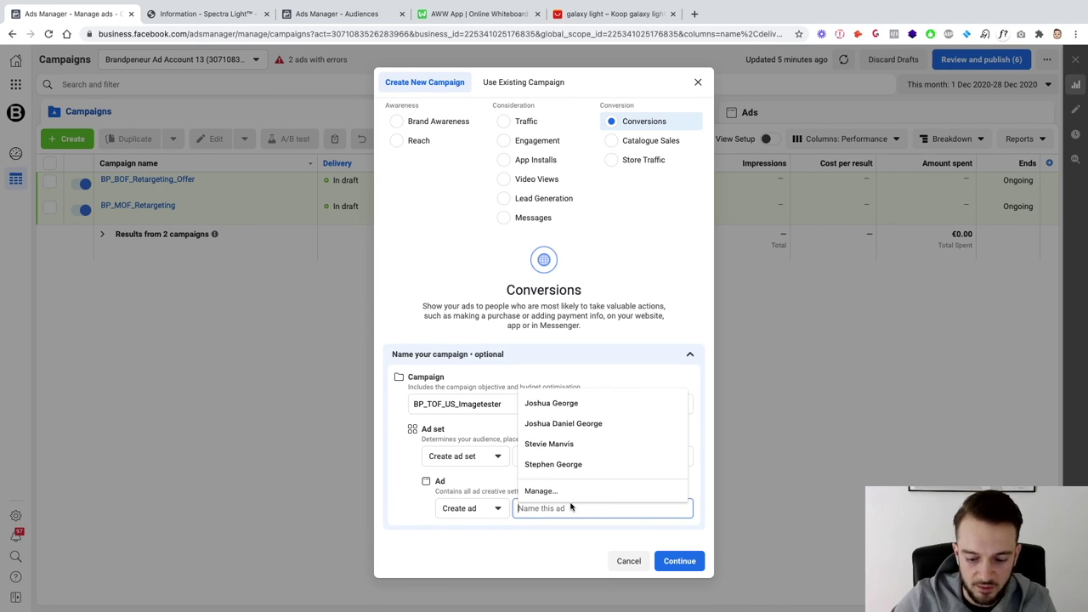
{"action": "type", "text": "Image 1"}
{"action": "left_click", "coordinate": [678, 561]}
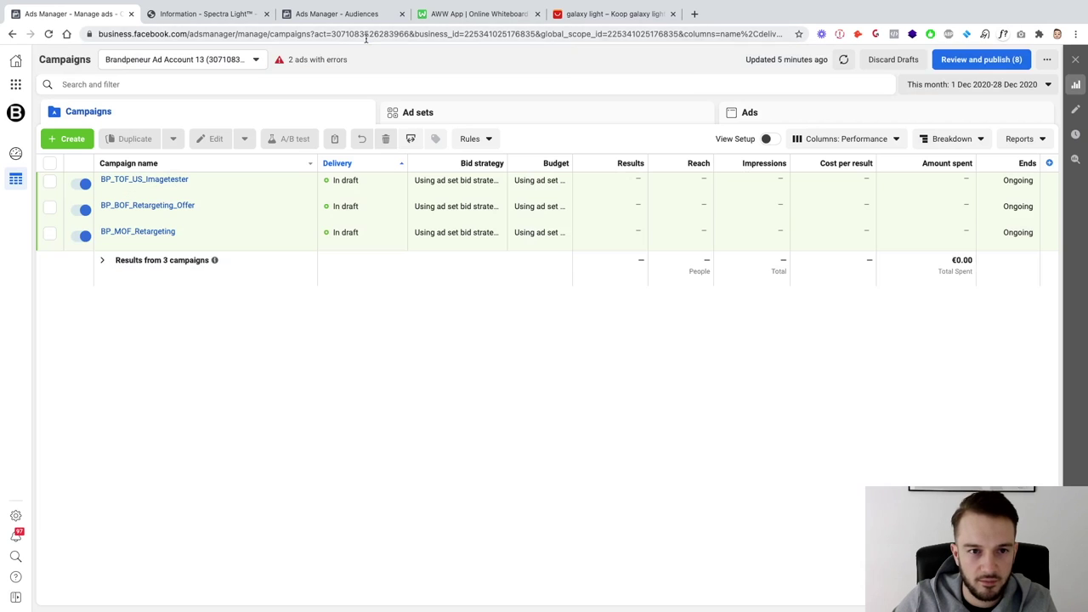
Step: Look through the ad sets and ads under the BP_TOF_US_Imagetester campaign and return to the campaign list
{"action": "left_click", "coordinate": [367, 34]}
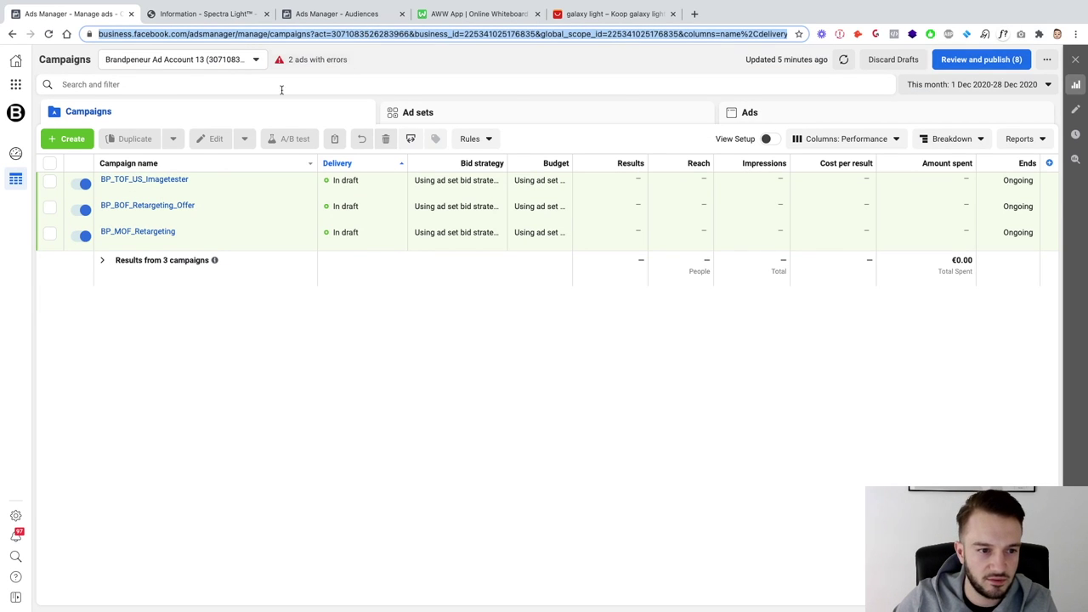
{"action": "left_click", "coordinate": [153, 181]}
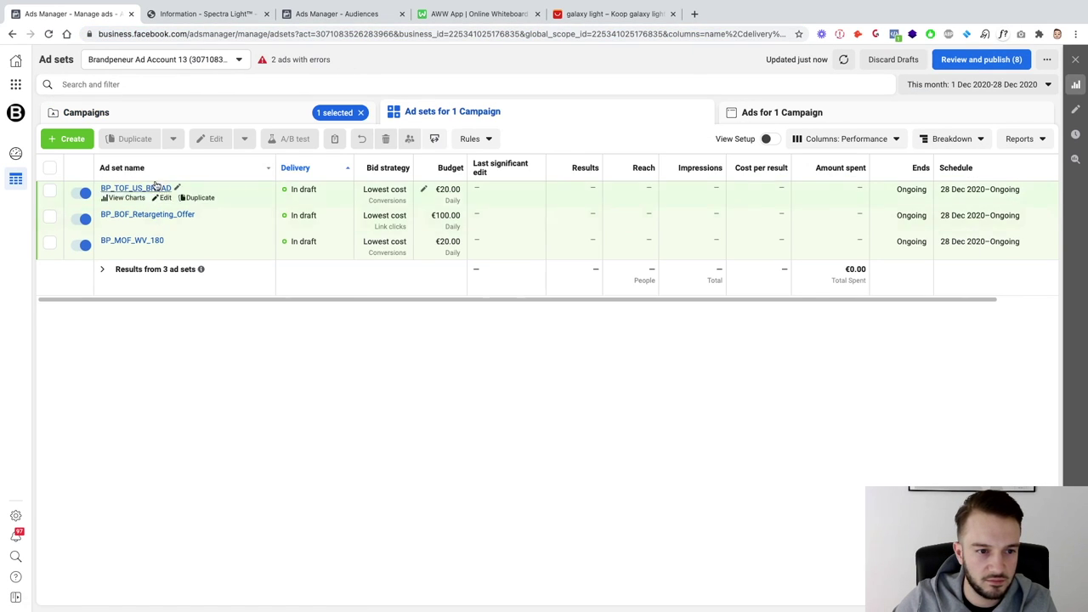
{"action": "left_click", "coordinate": [156, 188]}
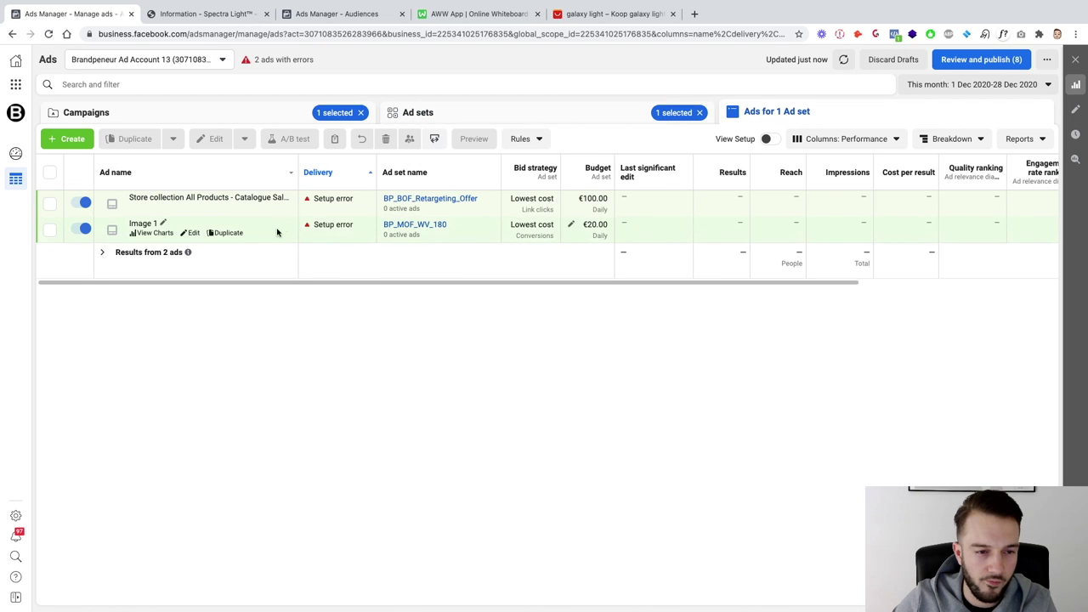
{"action": "left_click", "coordinate": [384, 197]}
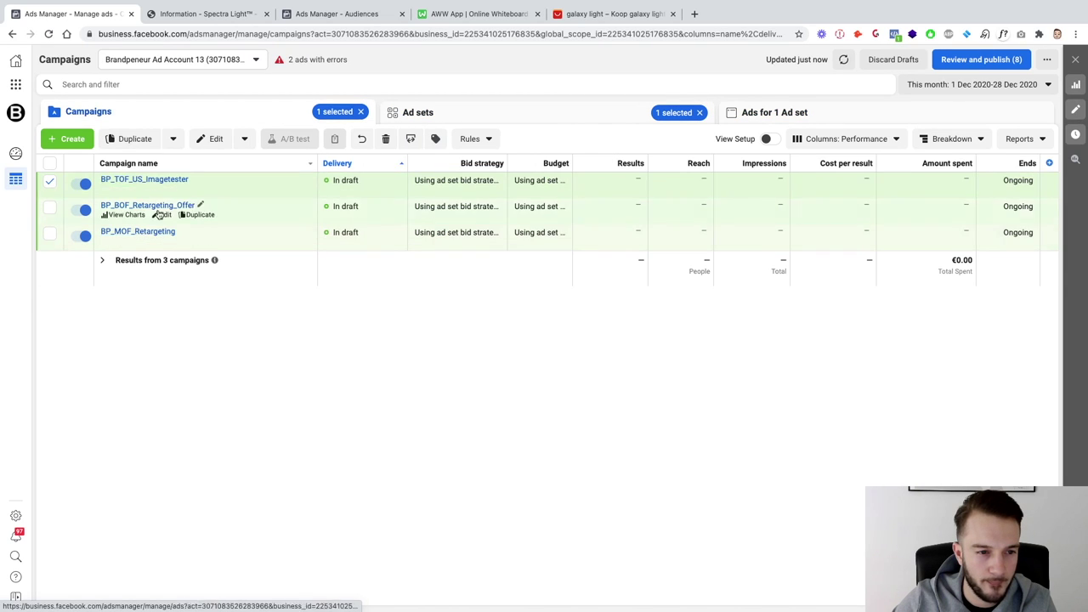
Step: Open the BP_TOF_US_Imagetester campaign for editing and create a new ad in its BP_TOF_US_BROAD ad set
{"action": "left_click", "coordinate": [165, 190]}
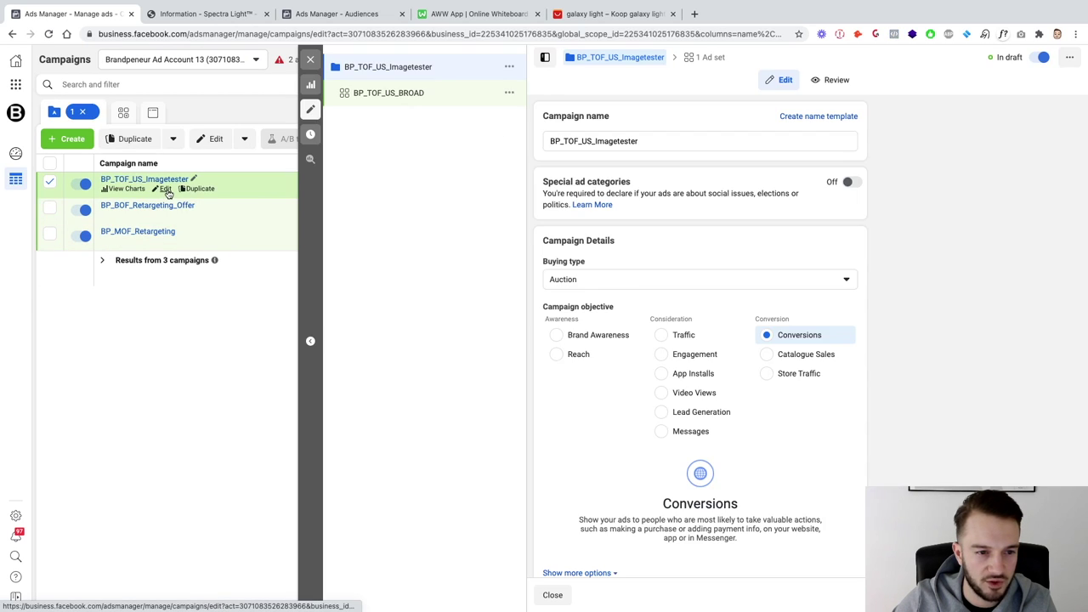
{"action": "left_click", "coordinate": [411, 94]}
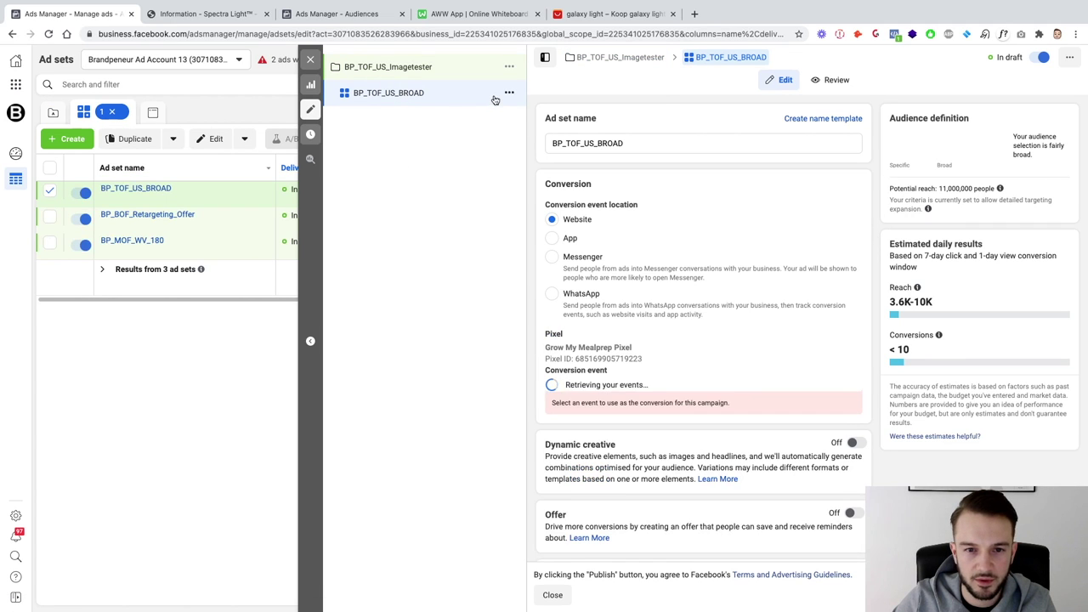
{"action": "left_click", "coordinate": [508, 93]}
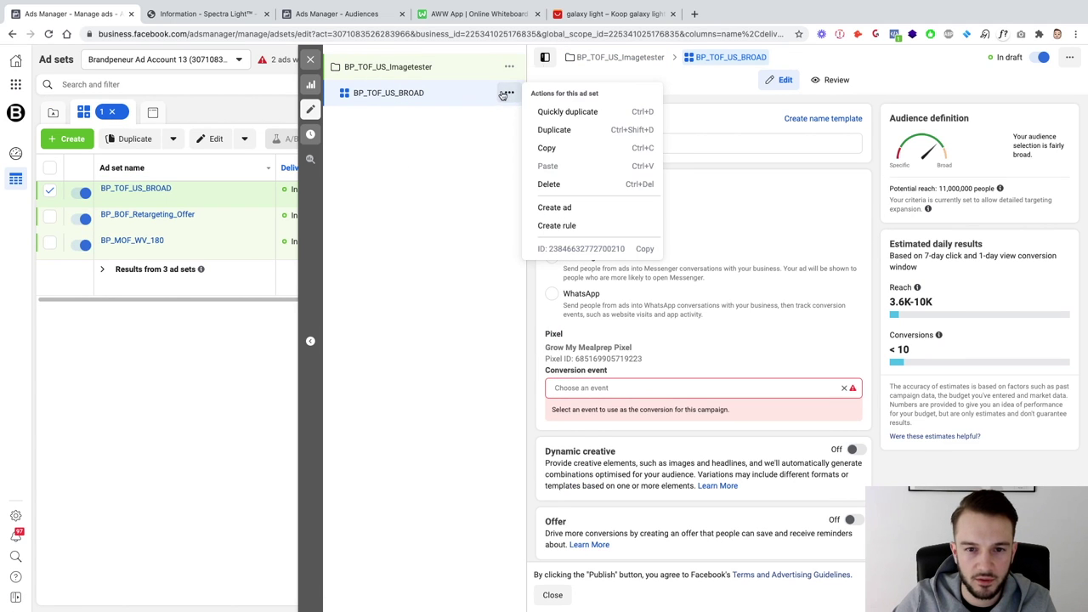
{"action": "left_click", "coordinate": [560, 209]}
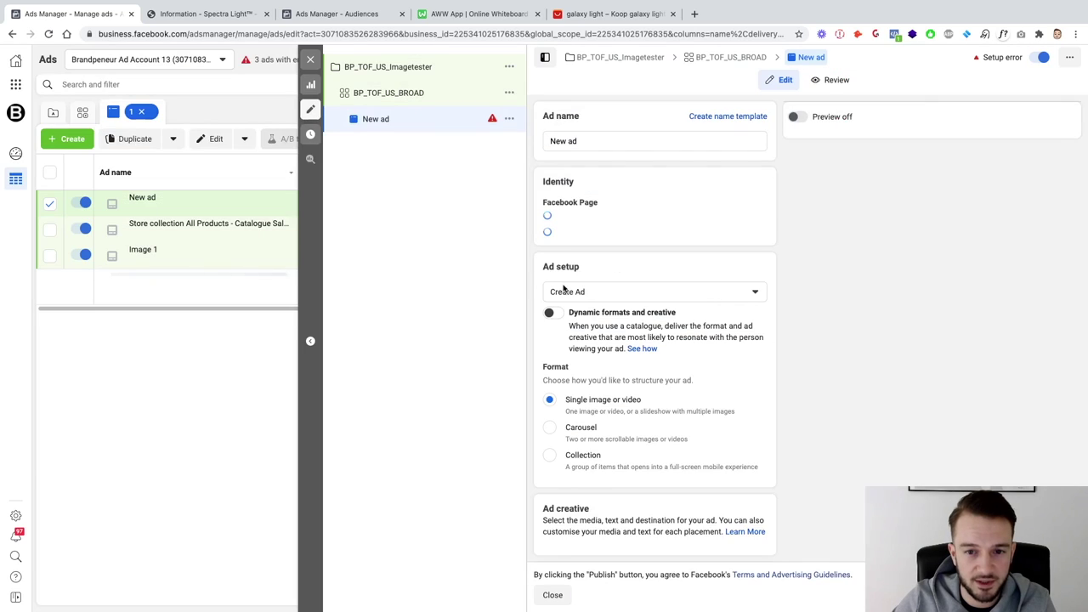
Step: Name the new ad Image 1 and set its Facebook Page to Lifestyle Design Mastery
{"action": "triple_click", "coordinate": [591, 140]}
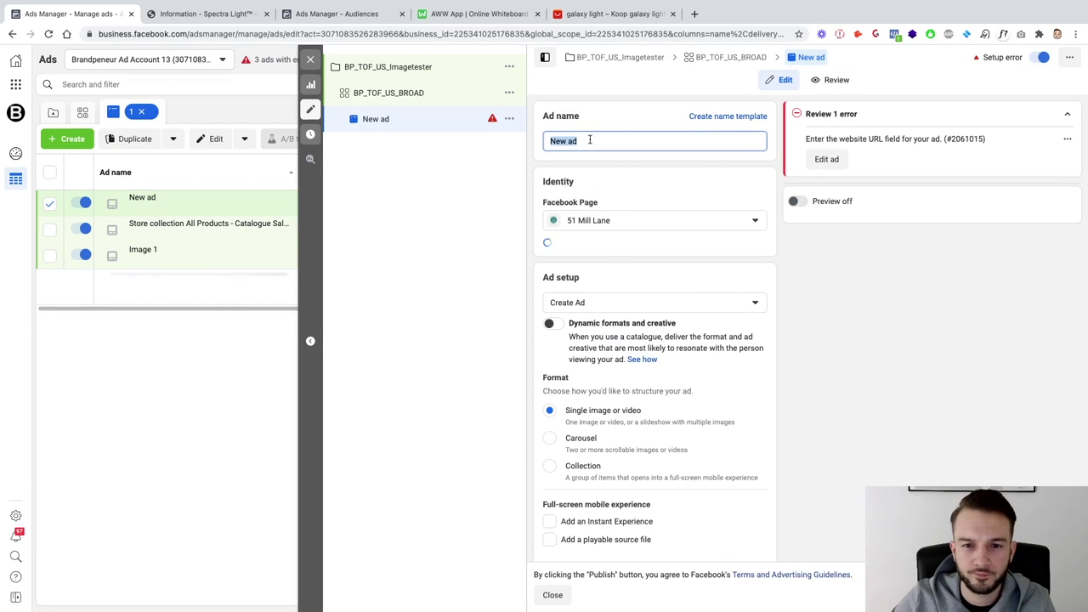
{"action": "type", "text": "Image 1"}
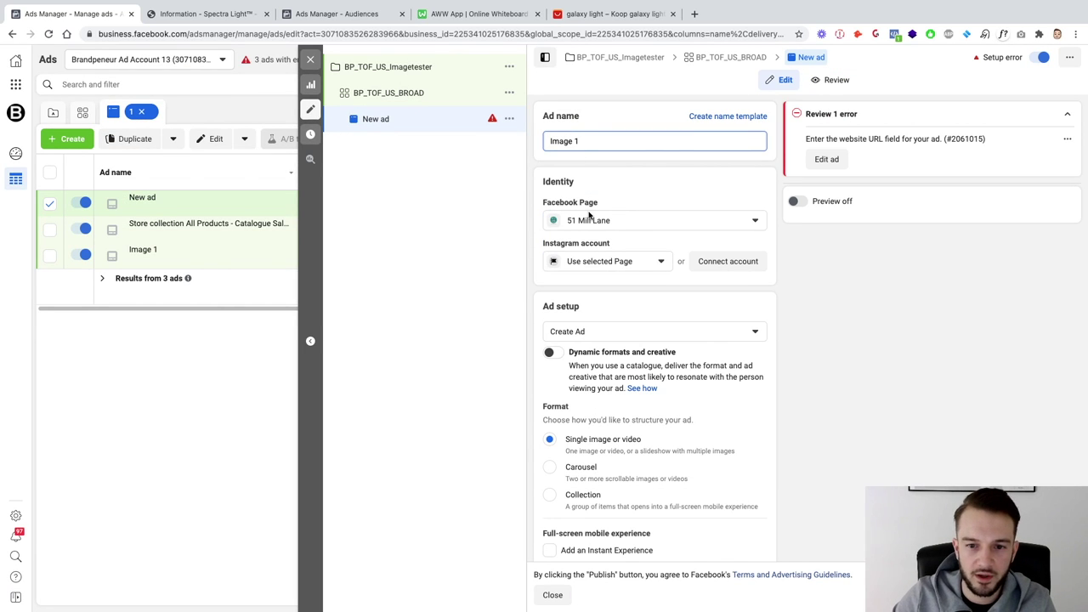
{"action": "left_click", "coordinate": [589, 218]}
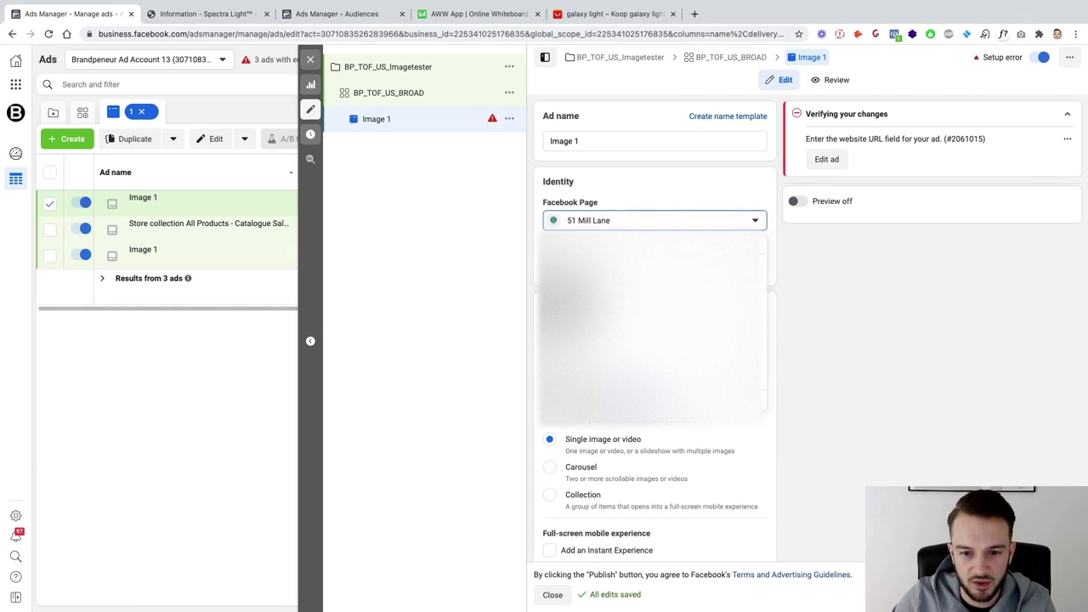
{"action": "scroll", "coordinate": [653, 327], "scroll_direction": "down", "scroll_amount": 3}
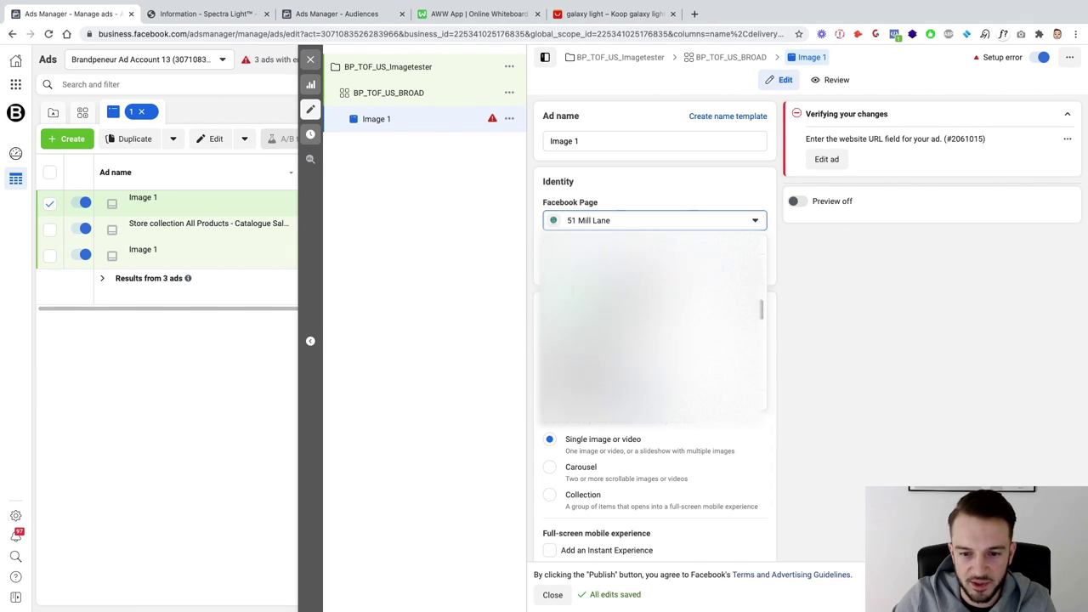
{"action": "scroll", "coordinate": [653, 328], "scroll_direction": "down", "scroll_amount": 3}
{"action": "scroll", "coordinate": [654, 328], "scroll_direction": "up", "scroll_amount": 2}
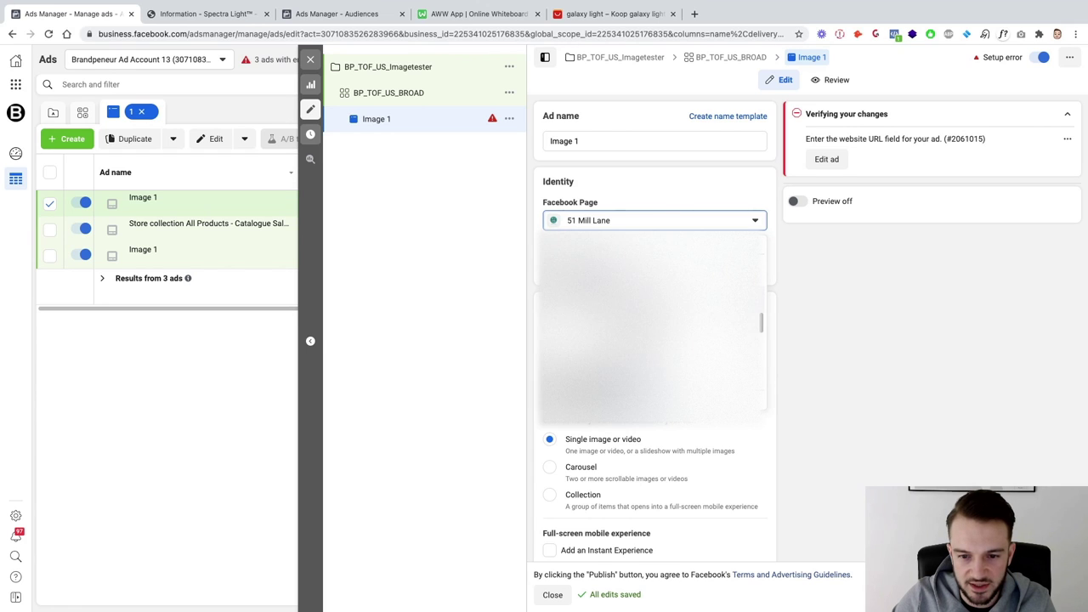
{"action": "left_click", "coordinate": [615, 290]}
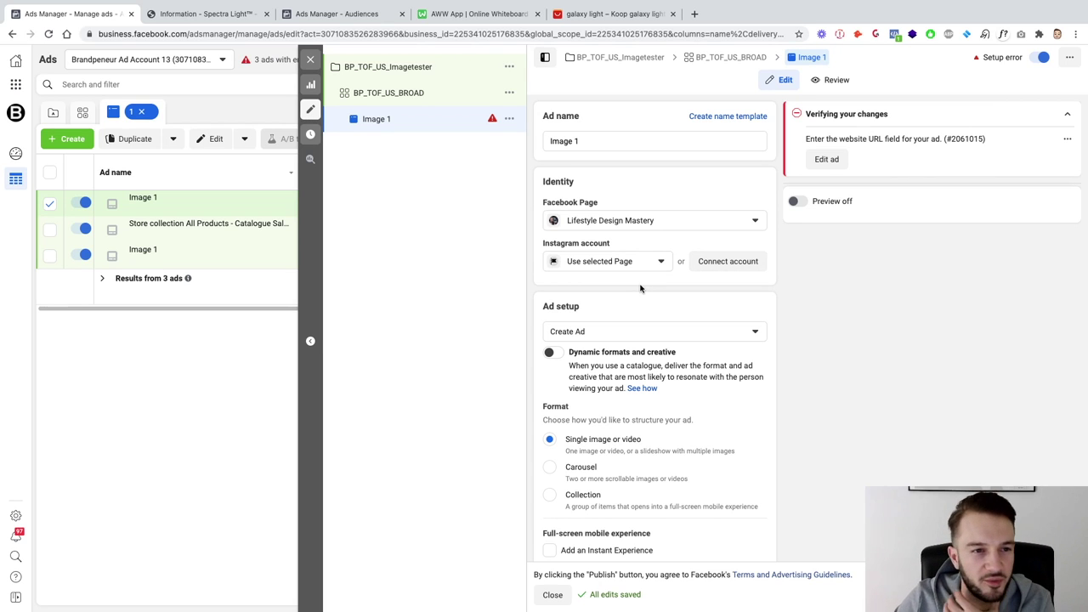
{"action": "scroll", "coordinate": [639, 292], "scroll_direction": "down", "scroll_amount": 1}
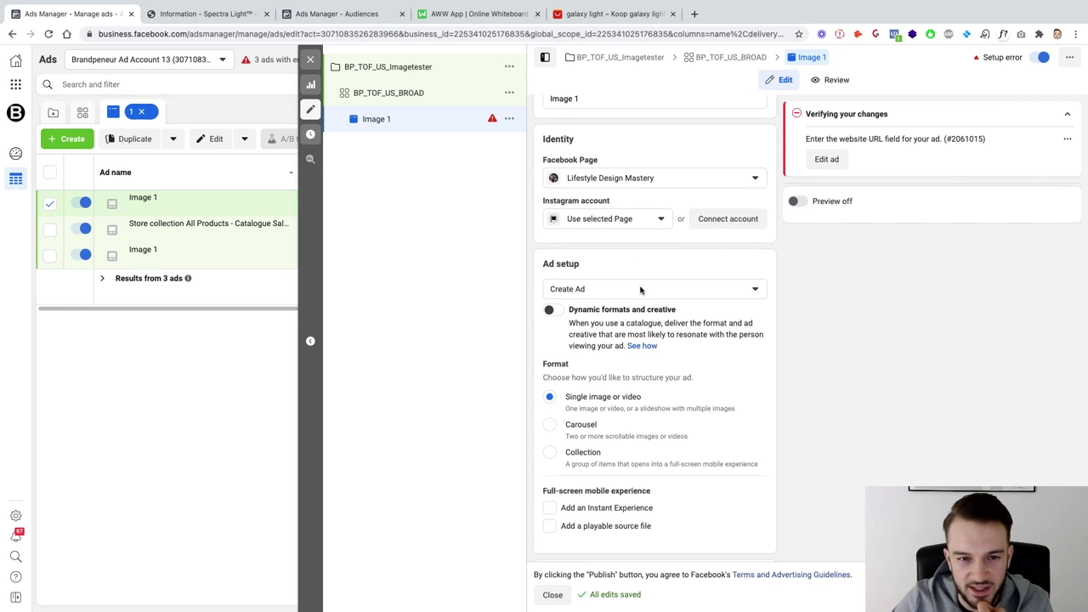
{"action": "scroll", "coordinate": [652, 306], "scroll_direction": "up", "scroll_amount": 1}
Step: Set the conversion event of the BP_TOF_US_BROAD ad set to Purchase and review its Dynamic creative option
{"action": "left_click", "coordinate": [629, 57]}
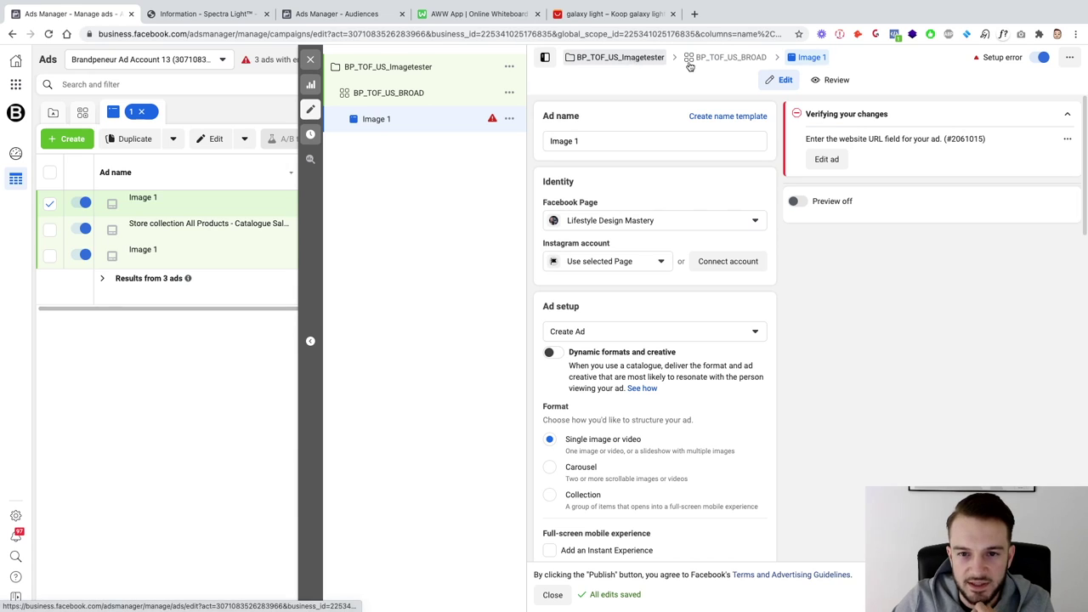
{"action": "scroll", "coordinate": [704, 207], "scroll_direction": "down", "scroll_amount": 1}
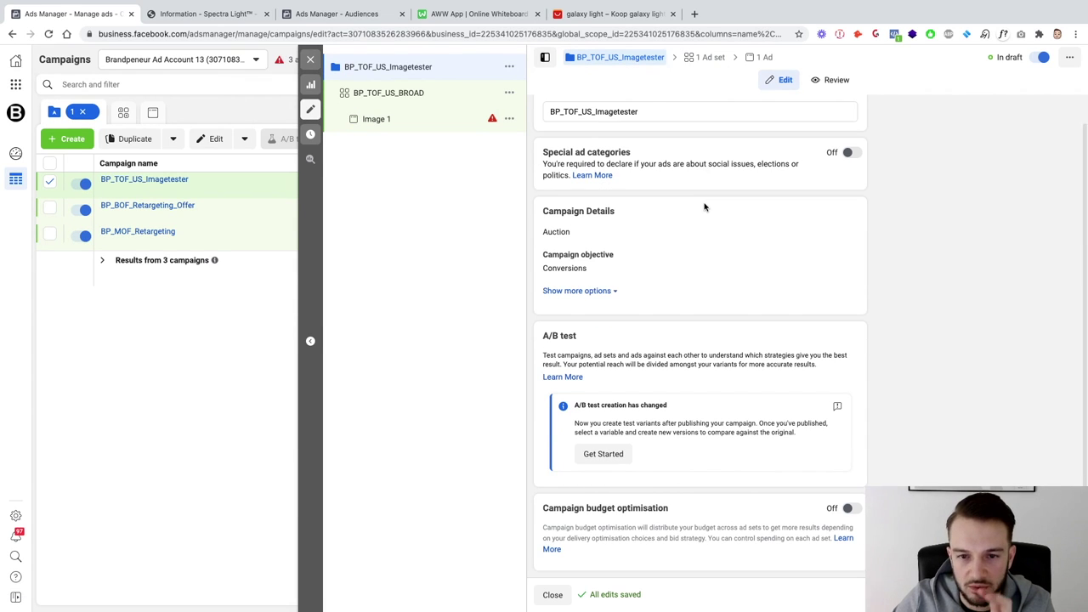
{"action": "left_click", "coordinate": [699, 56]}
{"action": "left_click", "coordinate": [609, 387]}
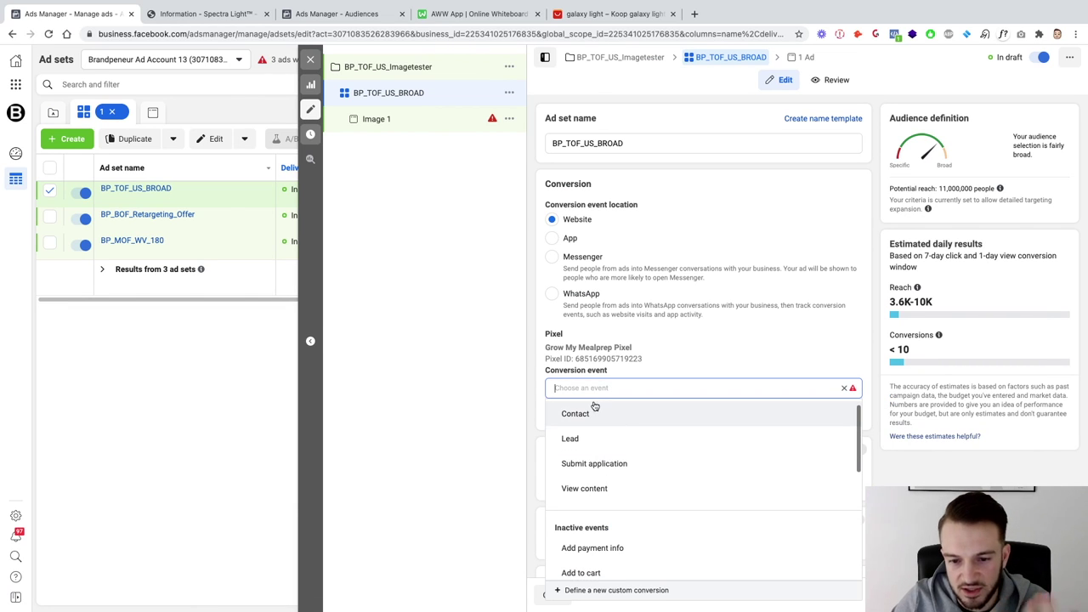
{"action": "scroll", "coordinate": [603, 420], "scroll_direction": "down", "scroll_amount": 4}
{"action": "scroll", "coordinate": [595, 443], "scroll_direction": "down", "scroll_amount": 2}
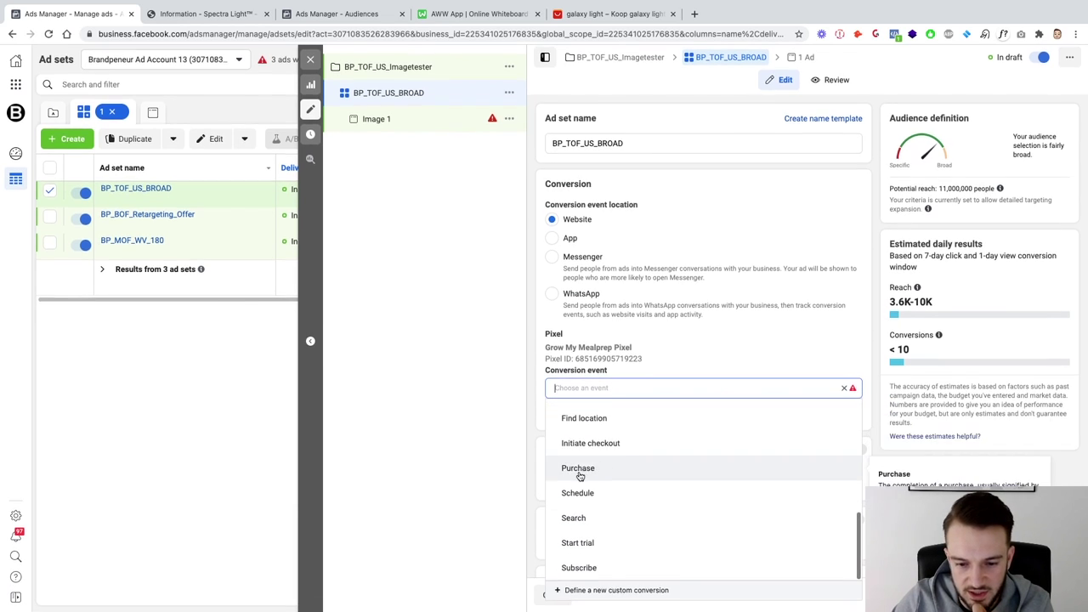
{"action": "left_click", "coordinate": [578, 469]}
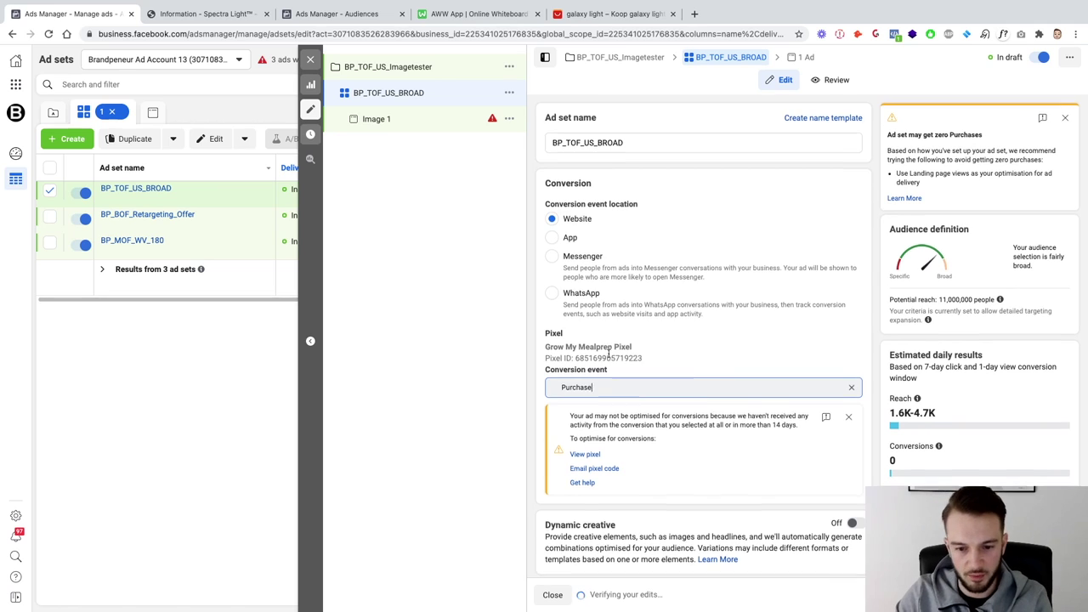
{"action": "scroll", "coordinate": [607, 353], "scroll_direction": "down", "scroll_amount": 3}
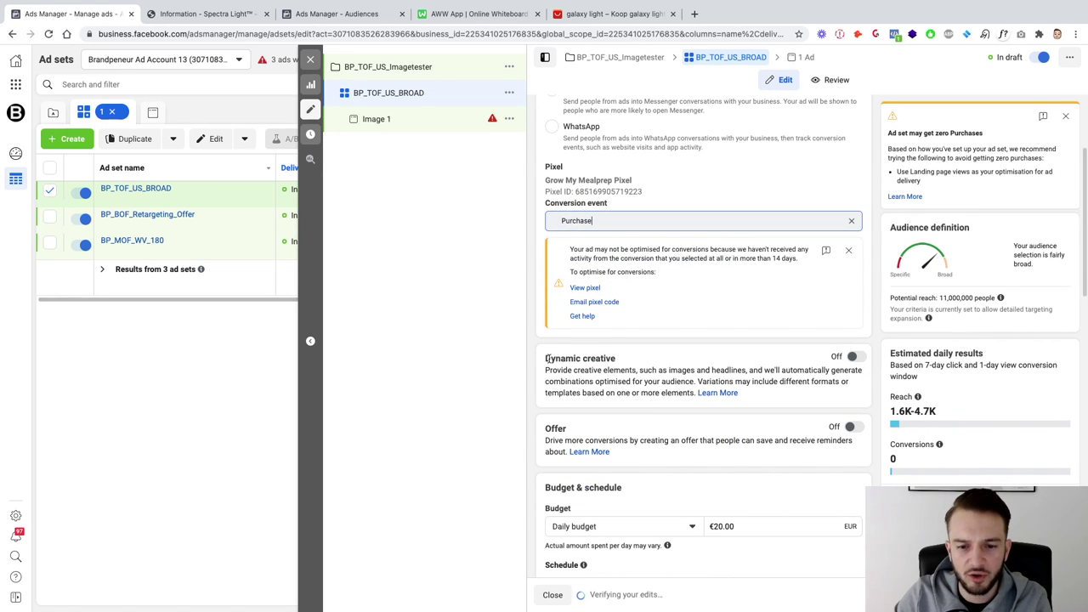
{"action": "left_click_drag", "start_coordinate": [545, 358], "coordinate": [620, 363]}
Step: Switch to the AWW whiteboard and sketch four stacked boxes enclosed in one tall frame, beside the US oval
{"action": "left_click", "coordinate": [460, 14]}
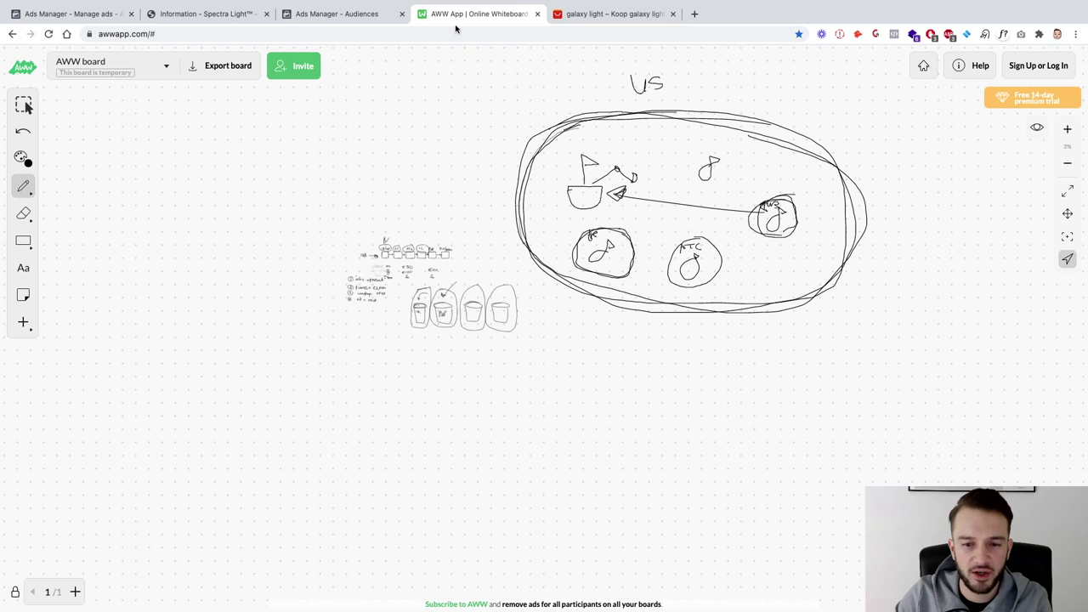
{"action": "mouse_move", "coordinate": [186, 170]}
{"action": "left_mouse_down"}
{"action": "mouse_move", "coordinate": [141, 204]}
{"action": "mouse_move", "coordinate": [179, 166]}
{"action": "left_mouse_up"}
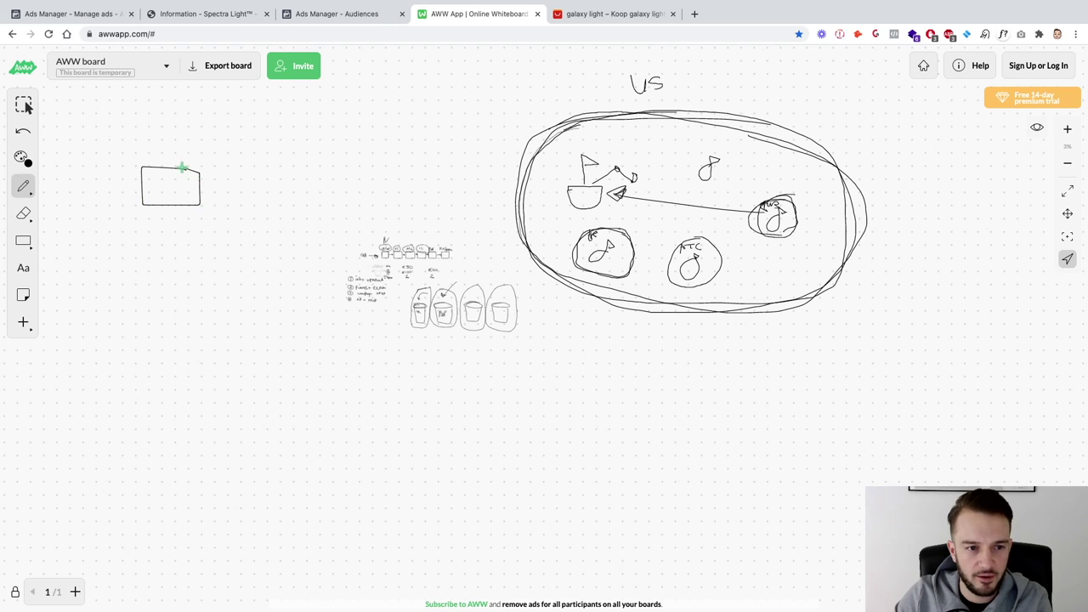
{"action": "mouse_move", "coordinate": [149, 254]}
{"action": "left_mouse_down"}
{"action": "mouse_move", "coordinate": [186, 223]}
{"action": "mouse_move", "coordinate": [165, 255]}
{"action": "mouse_move", "coordinate": [143, 257]}
{"action": "mouse_move", "coordinate": [143, 299]}
{"action": "left_mouse_up"}
{"action": "mouse_move", "coordinate": [145, 269]}
{"action": "left_mouse_down"}
{"action": "mouse_move", "coordinate": [201, 267]}
{"action": "mouse_move", "coordinate": [158, 292]}
{"action": "mouse_move", "coordinate": [144, 345]}
{"action": "mouse_move", "coordinate": [201, 338]}
{"action": "mouse_move", "coordinate": [142, 338]}
{"action": "left_mouse_up"}
{"action": "mouse_move", "coordinate": [182, 299]}
{"action": "left_mouse_down"}
{"action": "mouse_move", "coordinate": [145, 292]}
{"action": "mouse_move", "coordinate": [146, 267]}
{"action": "mouse_move", "coordinate": [204, 285]}
{"action": "mouse_move", "coordinate": [159, 301]}
{"action": "left_mouse_up"}
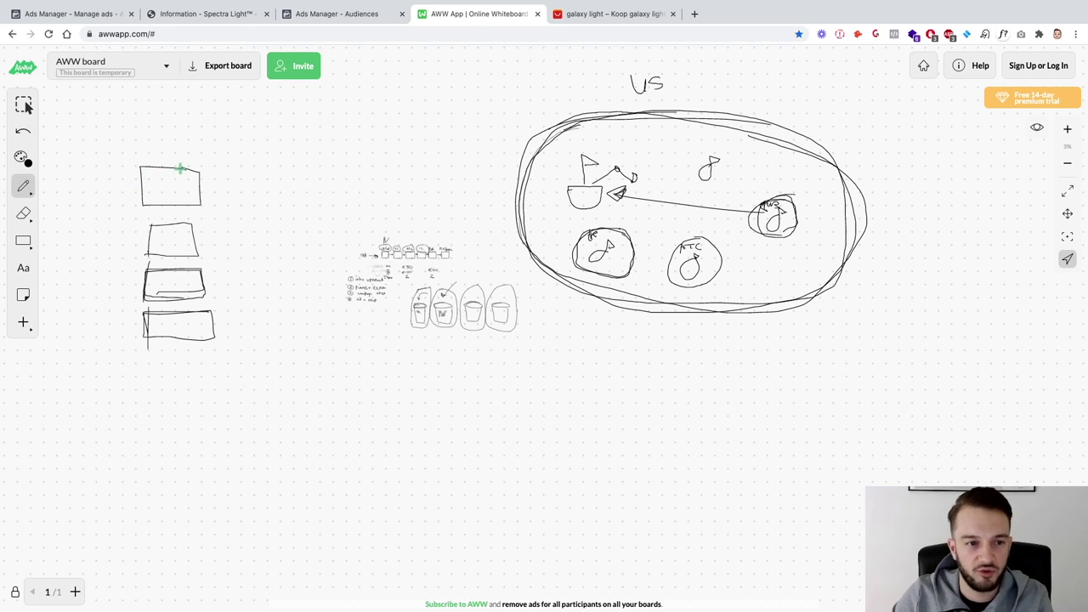
{"action": "mouse_move", "coordinate": [219, 146]}
{"action": "left_mouse_down"}
{"action": "mouse_move", "coordinate": [131, 144]}
{"action": "mouse_move", "coordinate": [116, 357]}
{"action": "mouse_move", "coordinate": [239, 369]}
{"action": "mouse_move", "coordinate": [226, 150]}
{"action": "mouse_move", "coordinate": [134, 145]}
{"action": "mouse_move", "coordinate": [114, 215]}
{"action": "mouse_move", "coordinate": [114, 331]}
{"action": "mouse_move", "coordinate": [127, 371]}
{"action": "mouse_move", "coordinate": [150, 377]}
{"action": "left_mouse_up"}
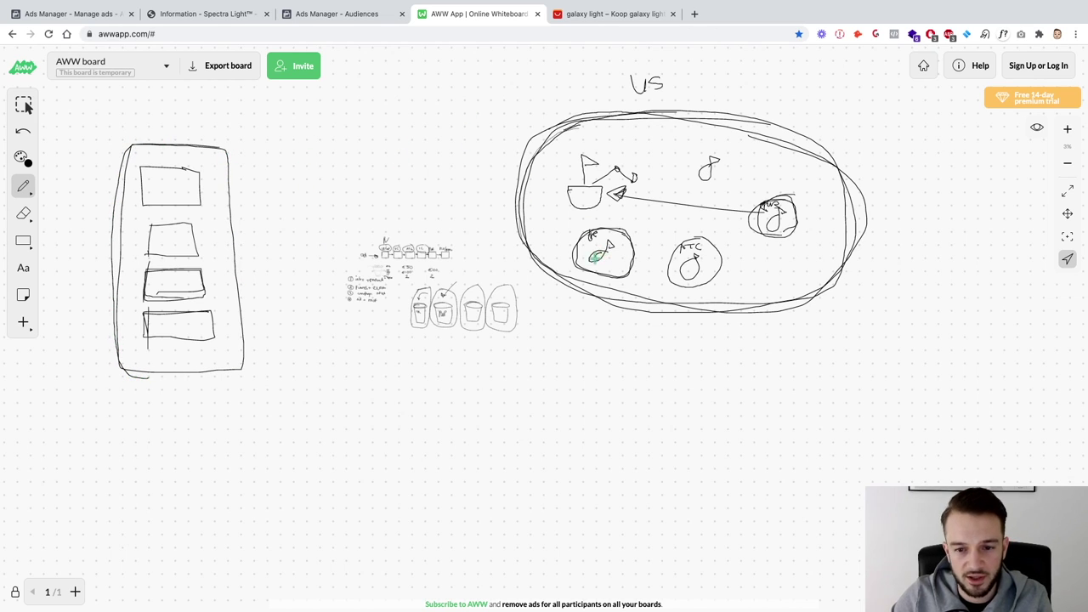
Step: Draw a line from each of the four boxes to the lower-left circle in the US oval and write an underlined "PUR" above
{"action": "left_click_drag", "start_coordinate": [180, 184], "coordinate": [564, 228]}
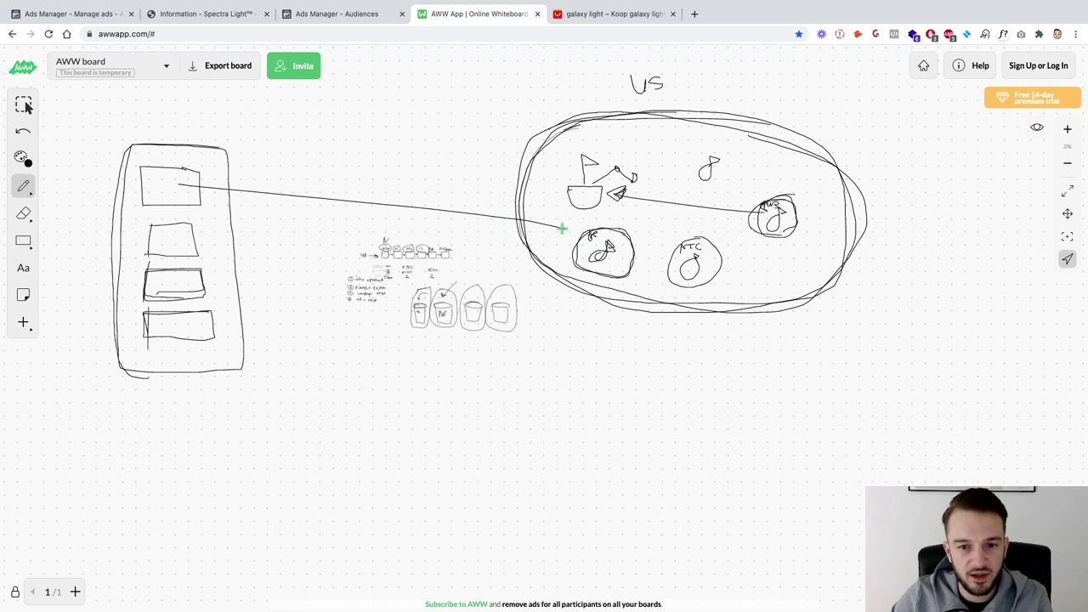
{"action": "left_click_drag", "start_coordinate": [158, 246], "coordinate": [568, 239]}
{"action": "left_click_drag", "start_coordinate": [175, 285], "coordinate": [568, 248]}
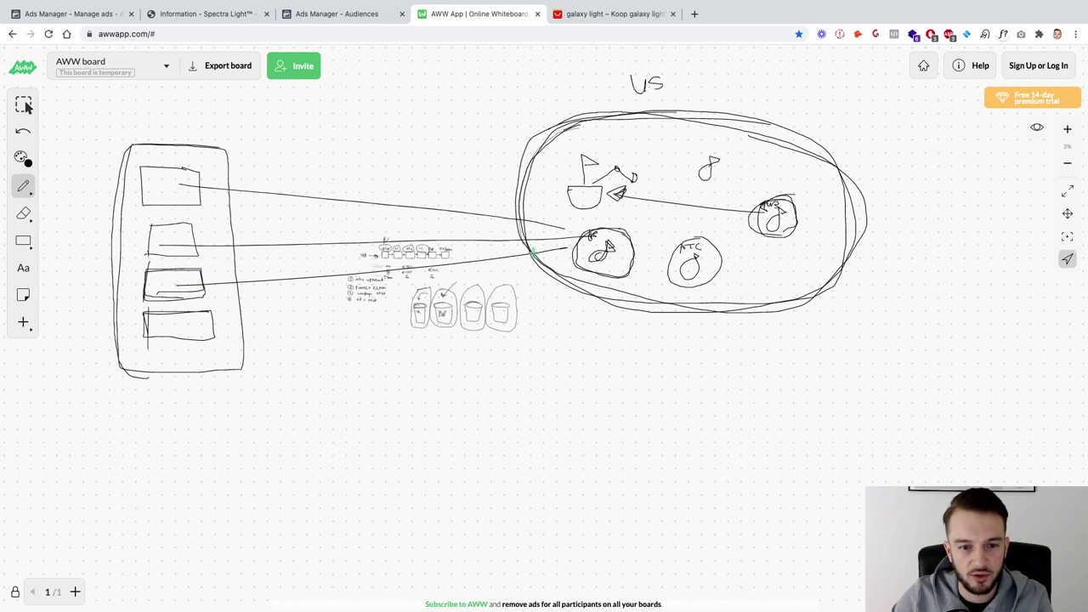
{"action": "mouse_move", "coordinate": [195, 328]}
{"action": "left_mouse_down"}
{"action": "mouse_move", "coordinate": [596, 277]}
{"action": "mouse_move", "coordinate": [575, 246]}
{"action": "left_mouse_up"}
{"action": "mouse_move", "coordinate": [360, 105]}
{"action": "left_mouse_down"}
{"action": "mouse_move", "coordinate": [356, 72]}
{"action": "mouse_move", "coordinate": [360, 82]}
{"action": "mouse_move", "coordinate": [390, 75]}
{"action": "mouse_move", "coordinate": [391, 94]}
{"action": "mouse_move", "coordinate": [439, 120]}
{"action": "left_mouse_up"}
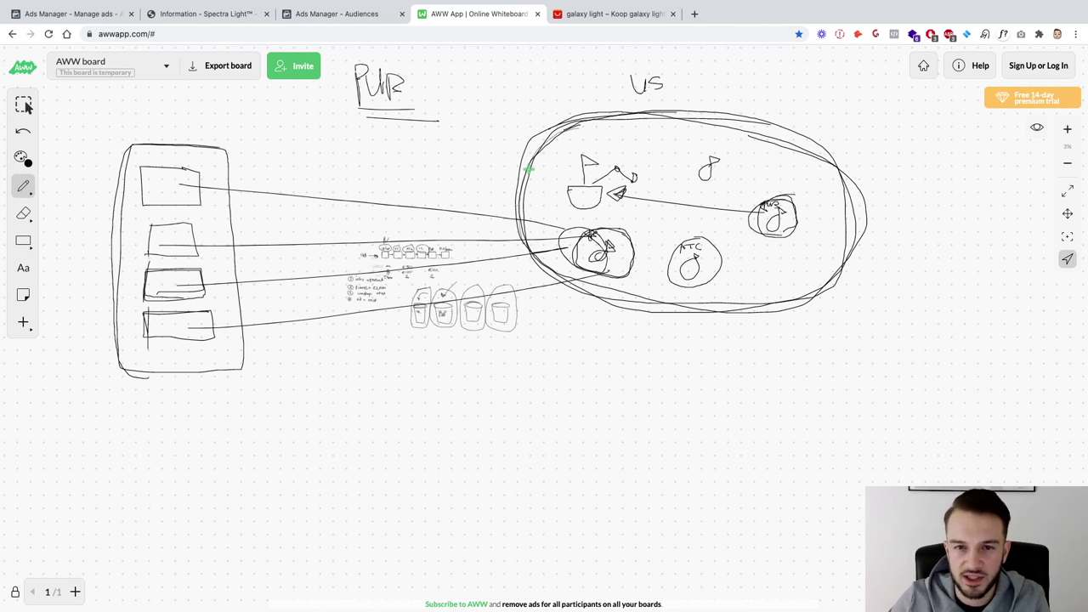
Step: Sketch a person, a shining lamp, a play triangle and a zigzag line in the four stacked boxes, one per box
{"action": "mouse_move", "coordinate": [136, 202]}
{"action": "left_mouse_down"}
{"action": "mouse_move", "coordinate": [153, 178]}
{"action": "mouse_move", "coordinate": [159, 196]}
{"action": "left_mouse_up"}
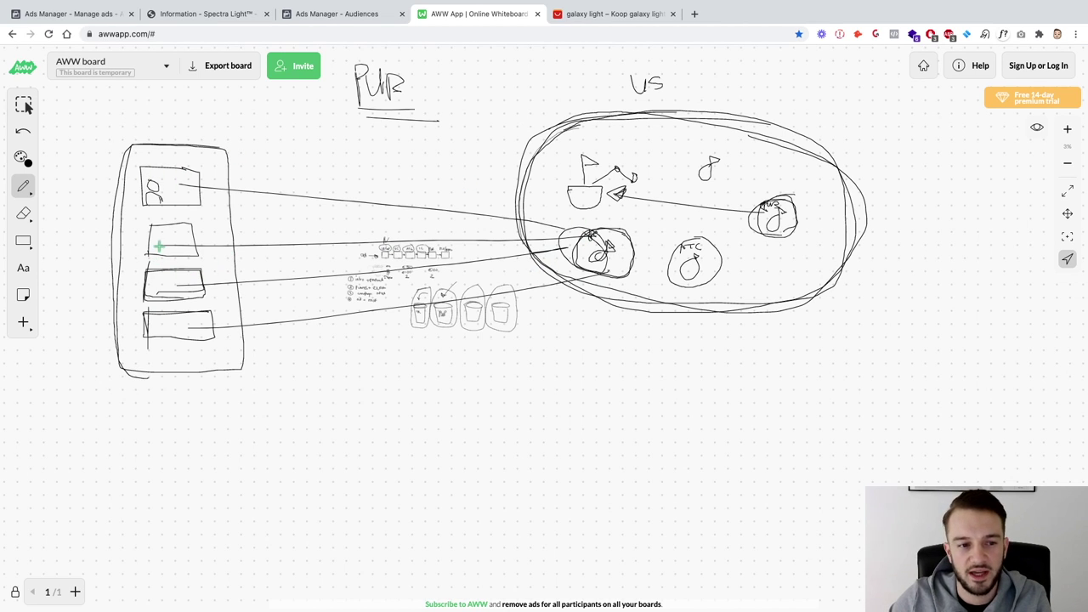
{"action": "left_click_drag", "start_coordinate": [158, 244], "coordinate": [175, 236]}
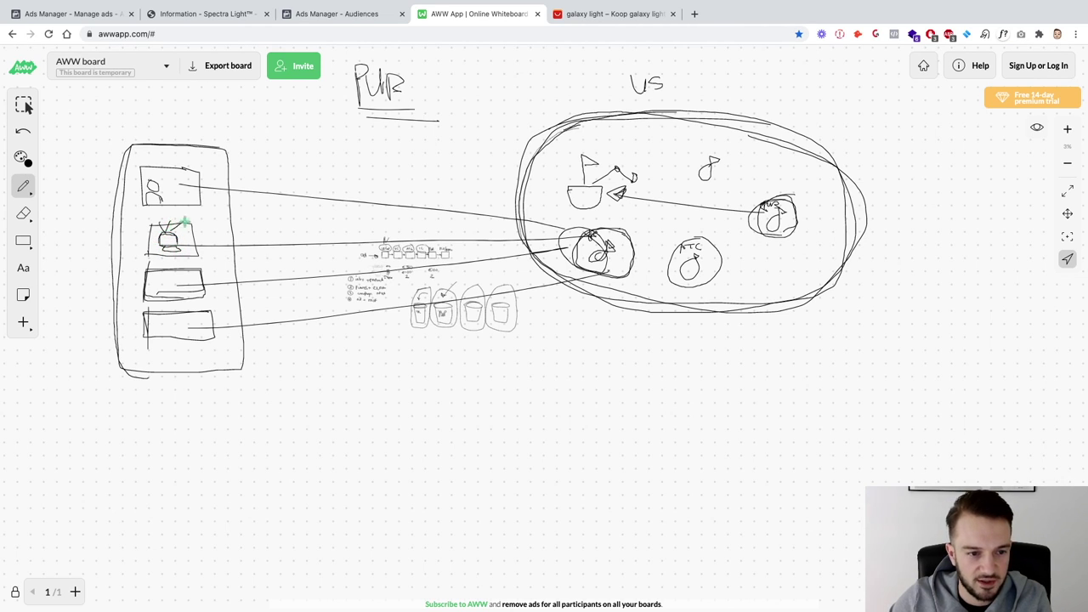
{"action": "mouse_move", "coordinate": [184, 221]}
{"action": "left_mouse_down"}
{"action": "mouse_move", "coordinate": [202, 228]}
{"action": "mouse_move", "coordinate": [161, 251]}
{"action": "left_mouse_up"}
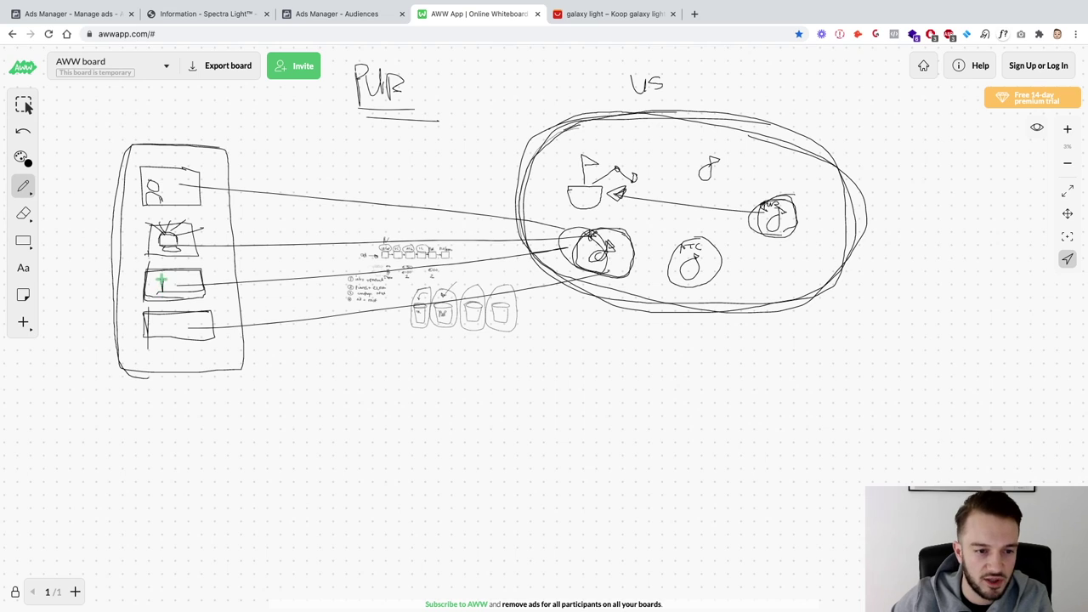
{"action": "left_click_drag", "start_coordinate": [160, 279], "coordinate": [162, 294]}
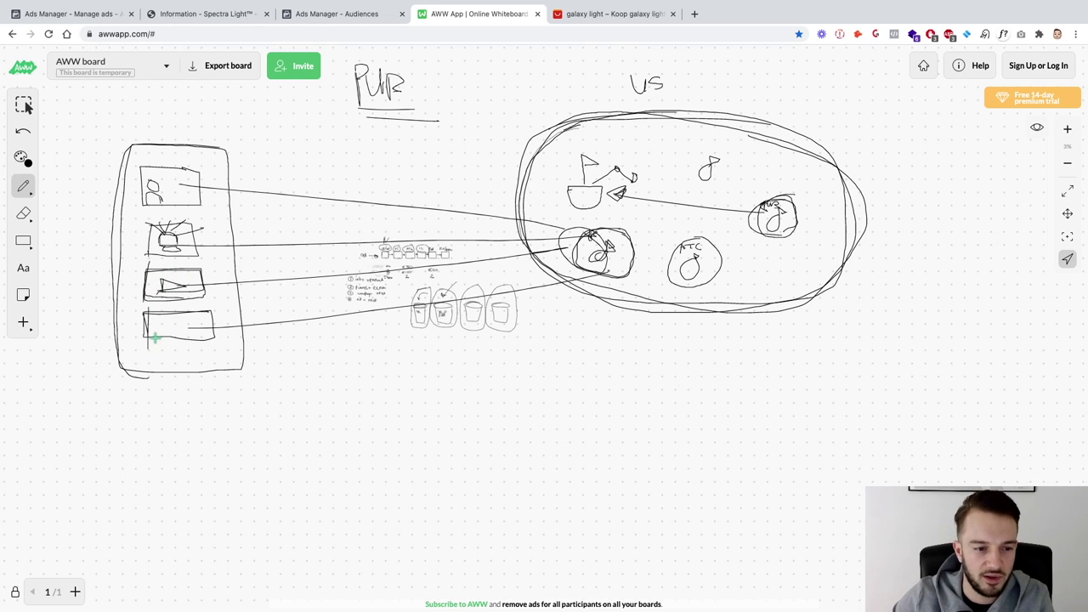
{"action": "mouse_move", "coordinate": [149, 340]}
{"action": "left_mouse_down"}
{"action": "mouse_move", "coordinate": [226, 347]}
{"action": "mouse_move", "coordinate": [172, 312]}
{"action": "left_mouse_up"}
{"action": "mouse_move", "coordinate": [151, 315]}
{"action": "left_mouse_down"}
{"action": "mouse_move", "coordinate": [161, 327]}
{"action": "mouse_move", "coordinate": [213, 322]}
{"action": "left_mouse_up"}
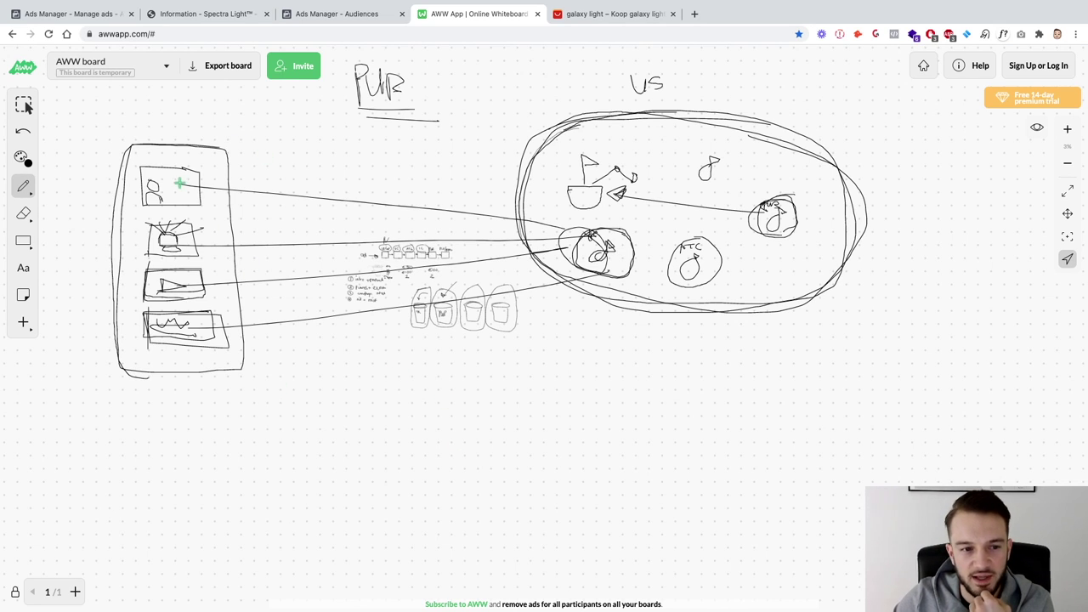
Step: Add a short outgoing line to each of the four boxes and write a "CL OFFR" note below the sketch
{"action": "left_click_drag", "start_coordinate": [179, 182], "coordinate": [308, 171]}
{"action": "left_click_drag", "start_coordinate": [194, 247], "coordinate": [253, 228]}
{"action": "left_click_drag", "start_coordinate": [205, 294], "coordinate": [238, 293]}
{"action": "left_click_drag", "start_coordinate": [205, 339], "coordinate": [245, 338]}
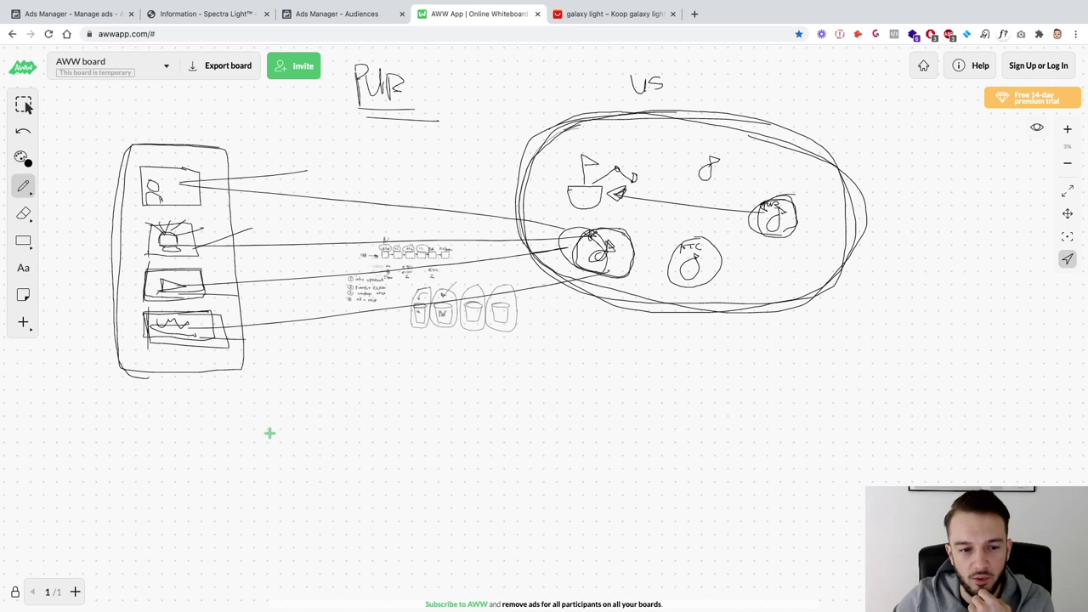
{"action": "mouse_move", "coordinate": [383, 400]}
{"action": "left_mouse_down"}
{"action": "mouse_move", "coordinate": [367, 400]}
{"action": "mouse_move", "coordinate": [403, 420]}
{"action": "mouse_move", "coordinate": [436, 396]}
{"action": "mouse_move", "coordinate": [456, 421]}
{"action": "mouse_move", "coordinate": [468, 401]}
{"action": "mouse_move", "coordinate": [472, 420]}
{"action": "mouse_move", "coordinate": [476, 409]}
{"action": "left_mouse_up"}
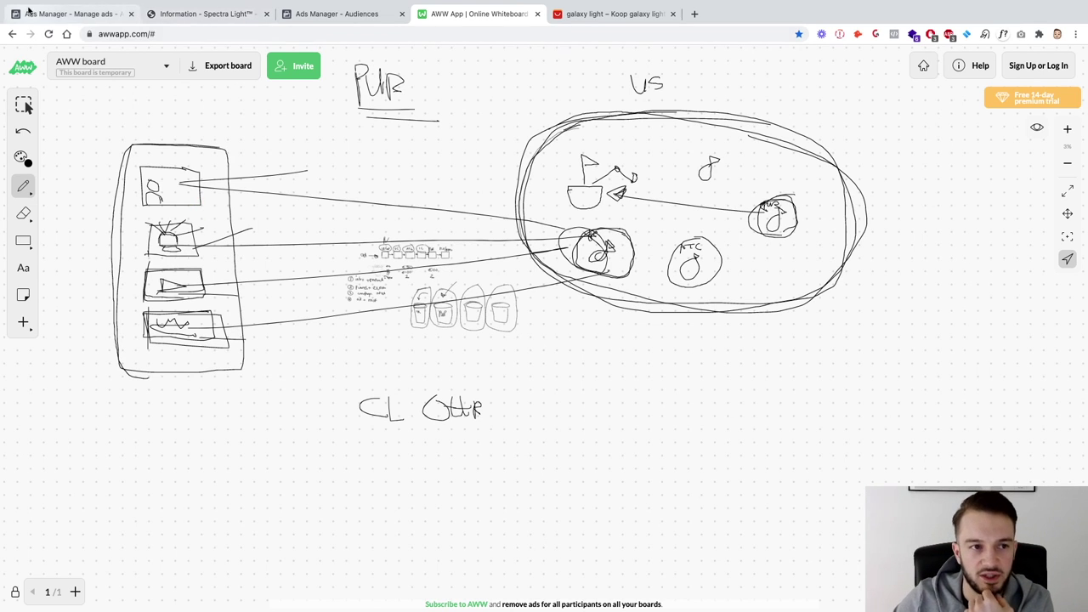
Step: Return to Ads Manager and turn on Campaign budget optimisation for the BP_TOF_US_Imagetester campaign
{"action": "left_click", "coordinate": [72, 14]}
{"action": "left_click", "coordinate": [655, 356]}
{"action": "scroll", "coordinate": [656, 355], "scroll_direction": "down", "scroll_amount": 3}
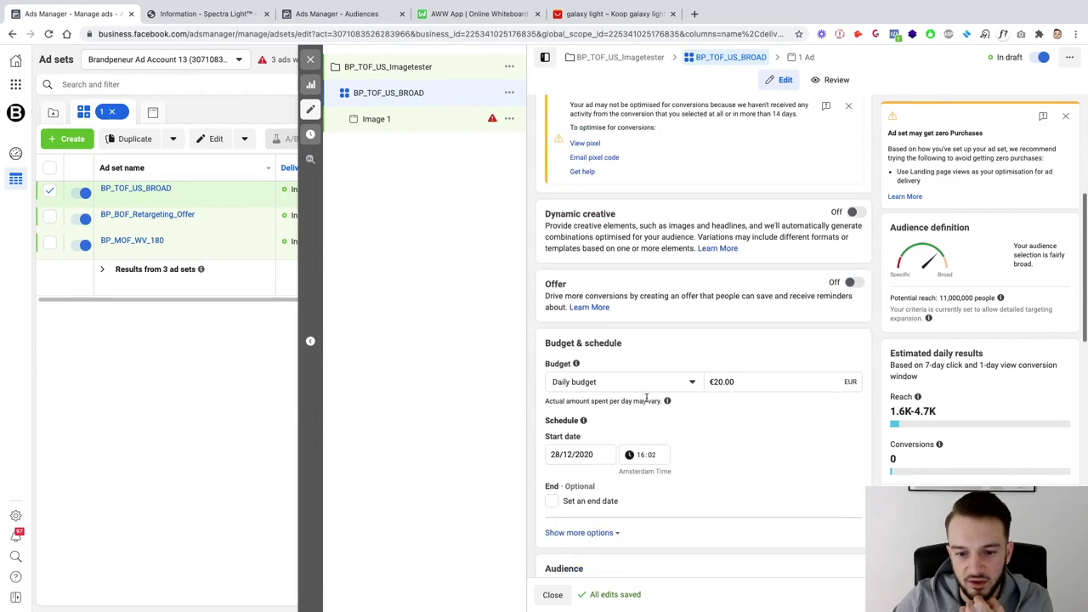
{"action": "left_click", "coordinate": [620, 57]}
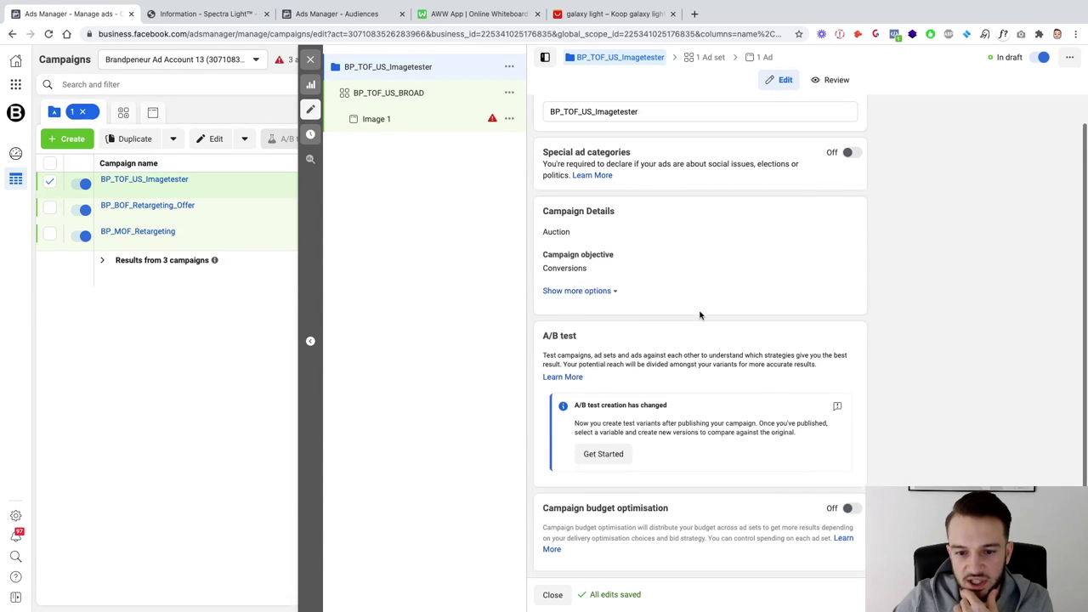
{"action": "left_click", "coordinate": [848, 509]}
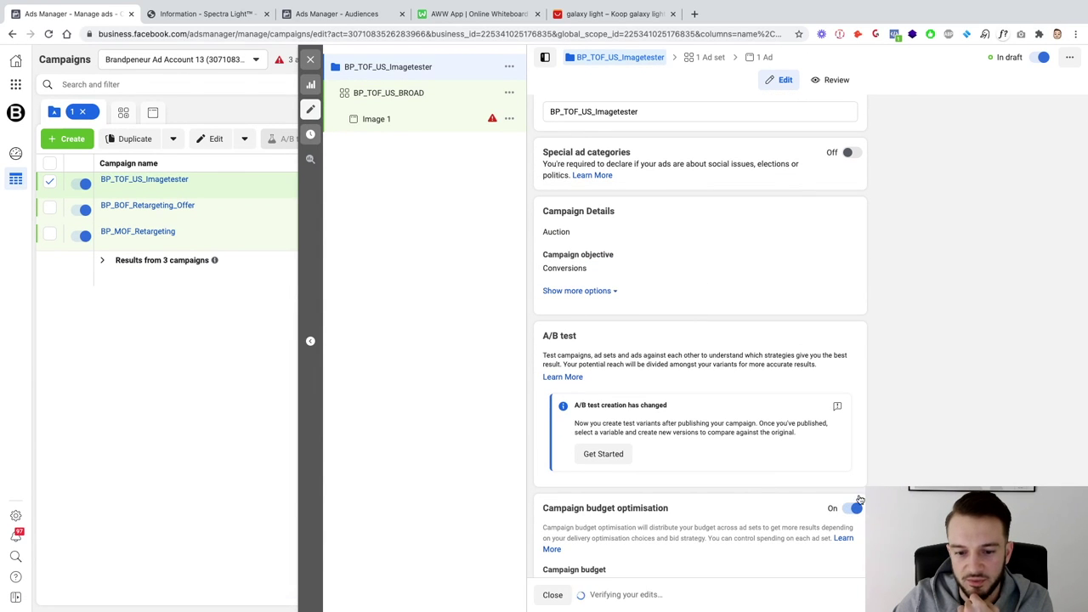
Step: Switch to the AWW whiteboard and draw two stacked boxes below the US oval, labelled "LBT" and "B"
{"action": "left_click", "coordinate": [446, 15]}
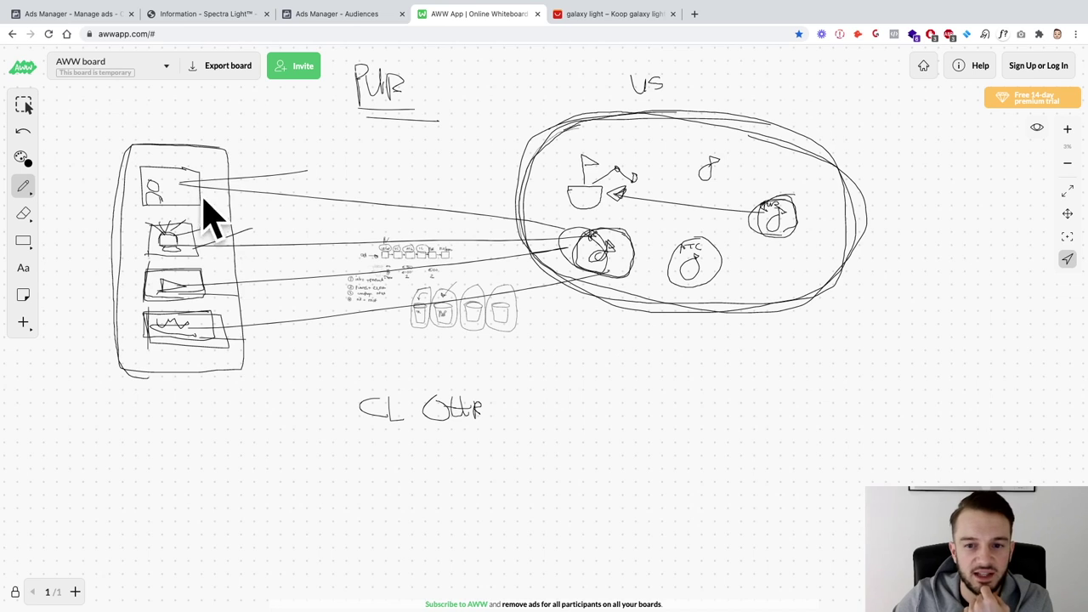
{"action": "scroll", "coordinate": [561, 325], "scroll_direction": "down", "scroll_amount": 3}
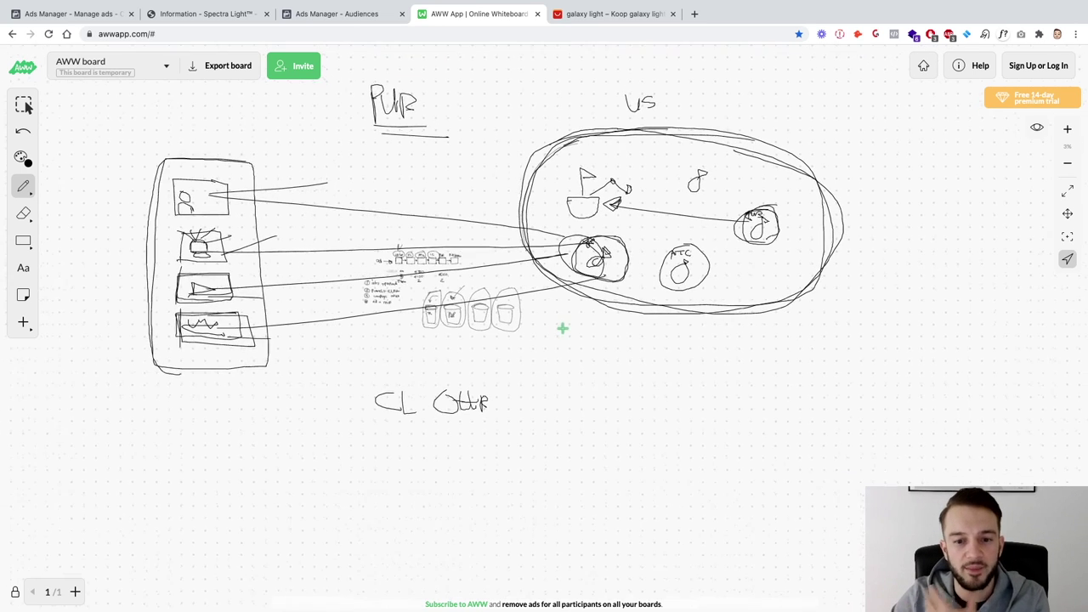
{"action": "mouse_move", "coordinate": [588, 375]}
{"action": "left_mouse_down"}
{"action": "mouse_move", "coordinate": [590, 349]}
{"action": "mouse_move", "coordinate": [641, 372]}
{"action": "mouse_move", "coordinate": [592, 374]}
{"action": "left_mouse_up"}
{"action": "left_click_drag", "start_coordinate": [638, 347], "coordinate": [595, 347]}
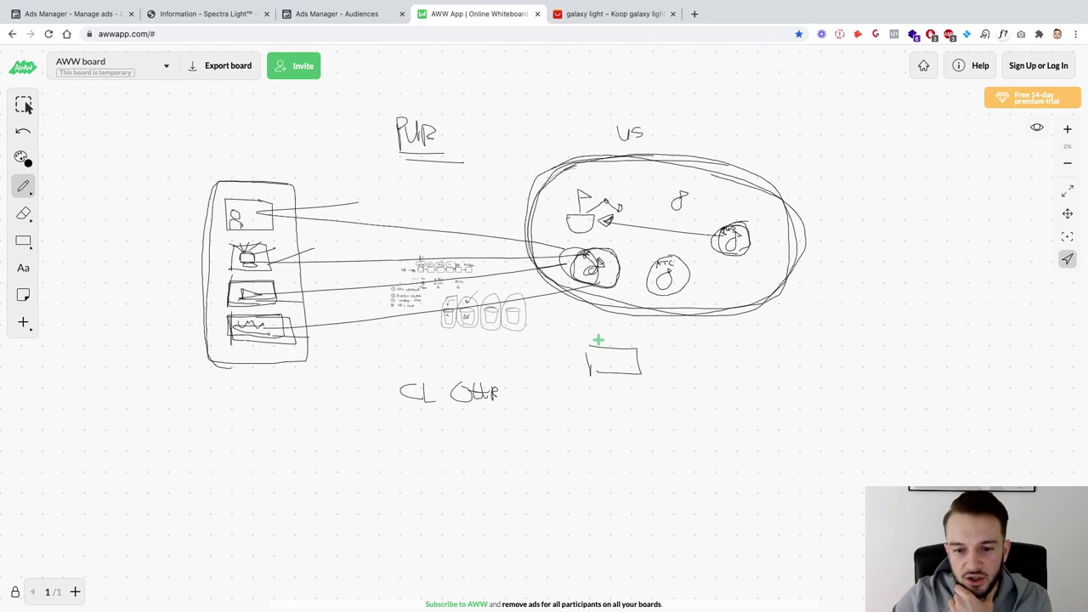
{"action": "mouse_move", "coordinate": [593, 404]}
{"action": "left_mouse_down"}
{"action": "mouse_move", "coordinate": [592, 433]}
{"action": "mouse_move", "coordinate": [627, 404]}
{"action": "mouse_move", "coordinate": [592, 431]}
{"action": "left_mouse_up"}
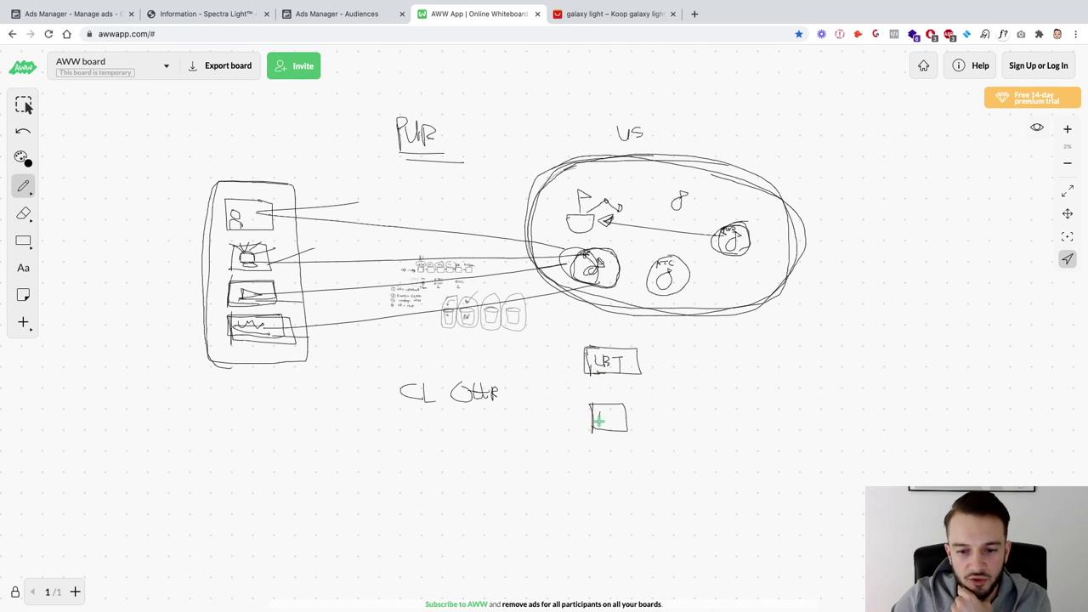
{"action": "left_click_drag", "start_coordinate": [604, 415], "coordinate": [606, 420]}
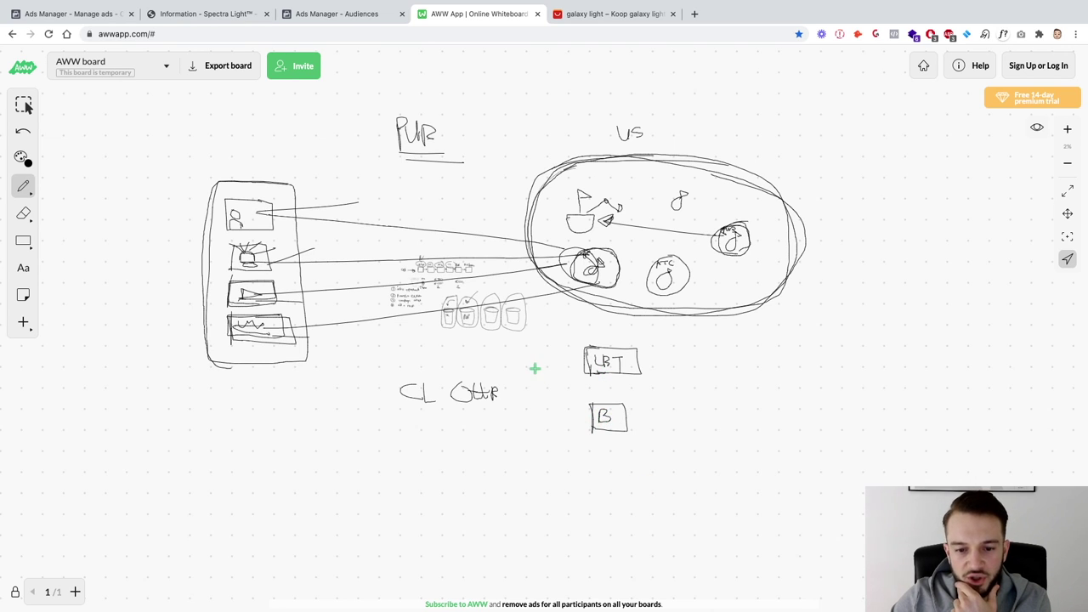
Step: Write "100" with lines branching to the LBT and B boxes, and circle both the "PUR" label and the "100"
{"action": "mouse_move", "coordinate": [535, 369]}
{"action": "left_mouse_down"}
{"action": "mouse_move", "coordinate": [534, 385]}
{"action": "mouse_move", "coordinate": [548, 373]}
{"action": "mouse_move", "coordinate": [551, 388]}
{"action": "mouse_move", "coordinate": [555, 374]}
{"action": "mouse_move", "coordinate": [581, 366]}
{"action": "mouse_move", "coordinate": [576, 417]}
{"action": "left_mouse_up"}
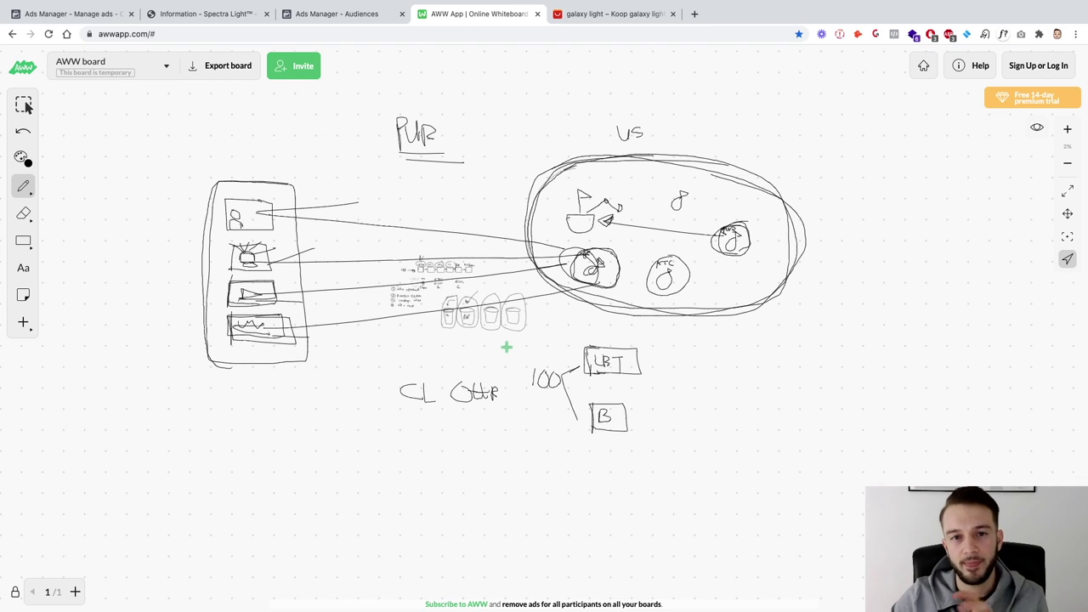
{"action": "mouse_move", "coordinate": [486, 111]}
{"action": "left_mouse_down"}
{"action": "mouse_move", "coordinate": [383, 97]}
{"action": "mouse_move", "coordinate": [440, 97]}
{"action": "left_mouse_up"}
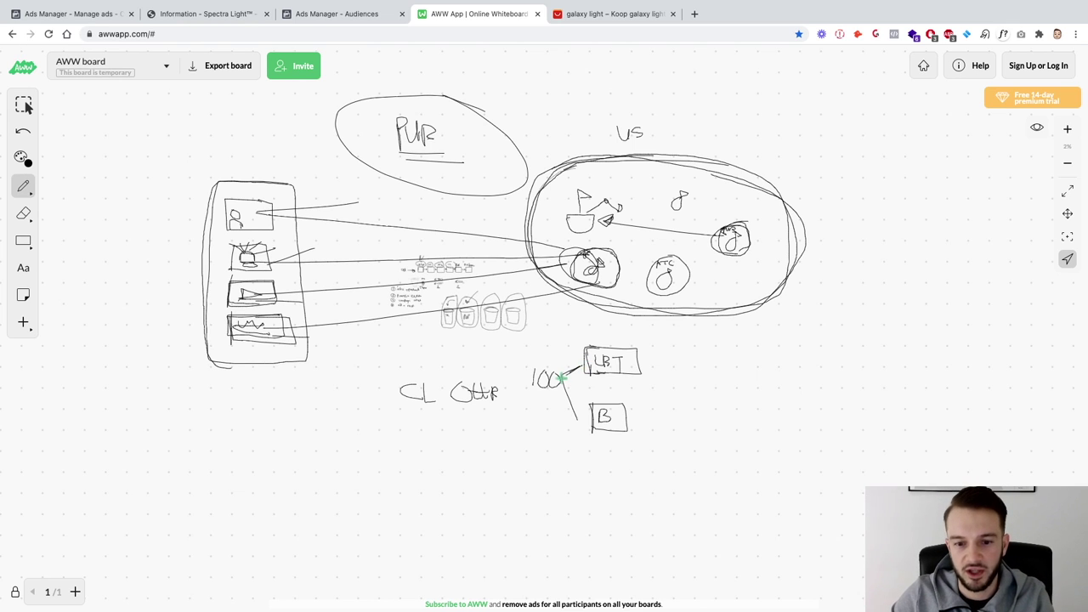
{"action": "mouse_move", "coordinate": [463, 105]}
{"action": "left_mouse_down"}
{"action": "mouse_move", "coordinate": [404, 109]}
{"action": "mouse_move", "coordinate": [374, 162]}
{"action": "mouse_move", "coordinate": [459, 100]}
{"action": "left_mouse_up"}
{"action": "mouse_move", "coordinate": [560, 362]}
{"action": "left_mouse_down"}
{"action": "mouse_move", "coordinate": [527, 399]}
{"action": "mouse_move", "coordinate": [561, 360]}
{"action": "left_mouse_up"}
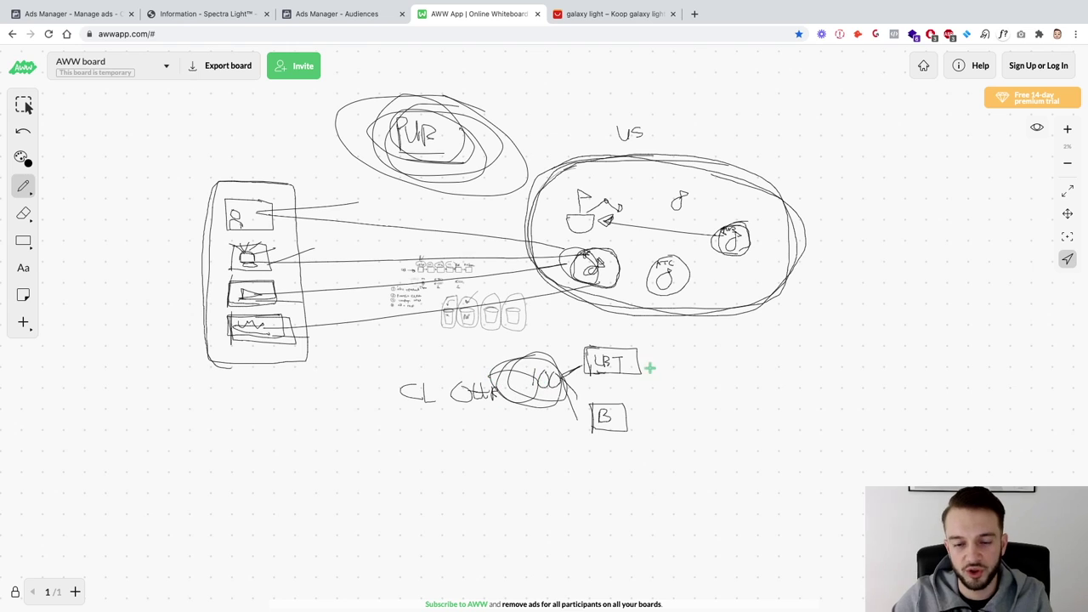
Step: Write "80%" beside the LBT box and "20%" beside the B box, with an open wedge of two lines between them
{"action": "mouse_move", "coordinate": [659, 338]}
{"action": "left_mouse_down"}
{"action": "mouse_move", "coordinate": [655, 347]}
{"action": "mouse_move", "coordinate": [687, 328]}
{"action": "mouse_move", "coordinate": [706, 350]}
{"action": "left_mouse_up"}
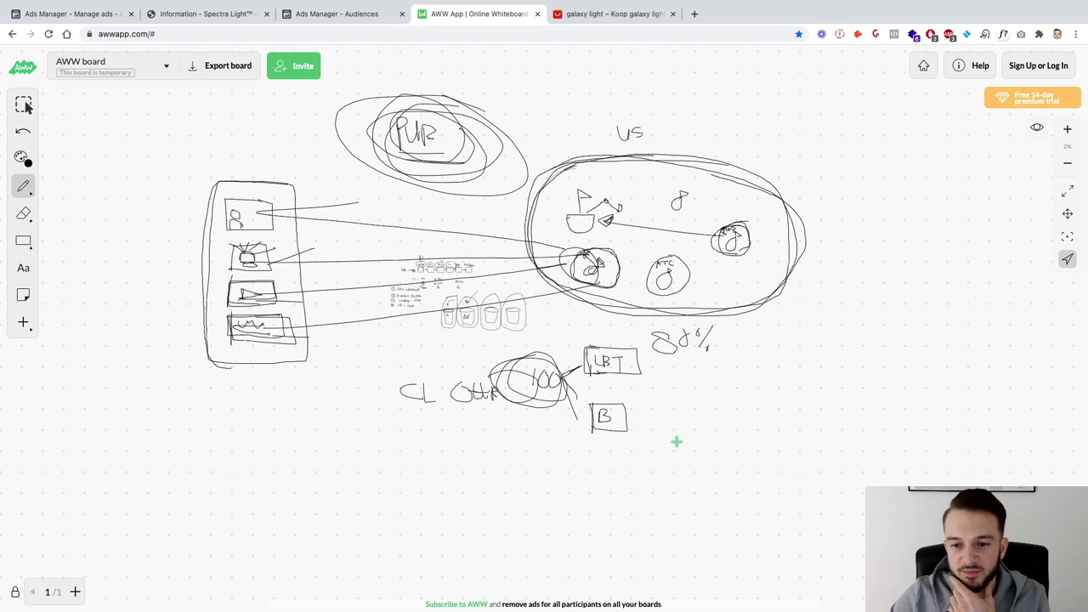
{"action": "mouse_move", "coordinate": [659, 413]}
{"action": "left_mouse_down"}
{"action": "mouse_move", "coordinate": [667, 436]}
{"action": "mouse_move", "coordinate": [697, 432]}
{"action": "mouse_move", "coordinate": [700, 406]}
{"action": "mouse_move", "coordinate": [706, 433]}
{"action": "left_mouse_up"}
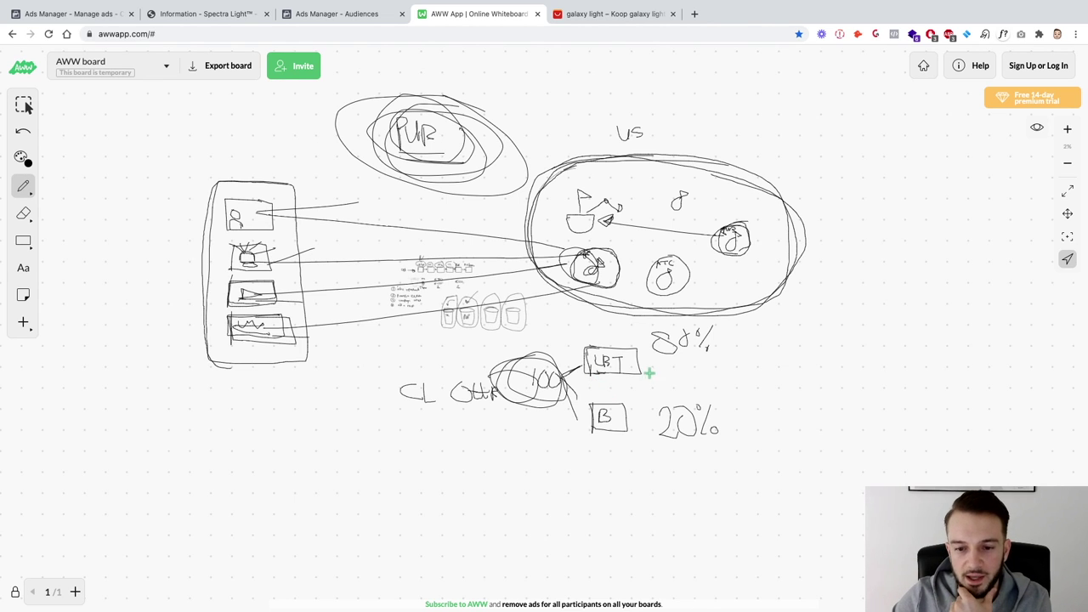
{"action": "mouse_move", "coordinate": [648, 371]}
{"action": "left_mouse_down"}
{"action": "mouse_move", "coordinate": [739, 371]}
{"action": "mouse_move", "coordinate": [648, 400]}
{"action": "left_mouse_up"}
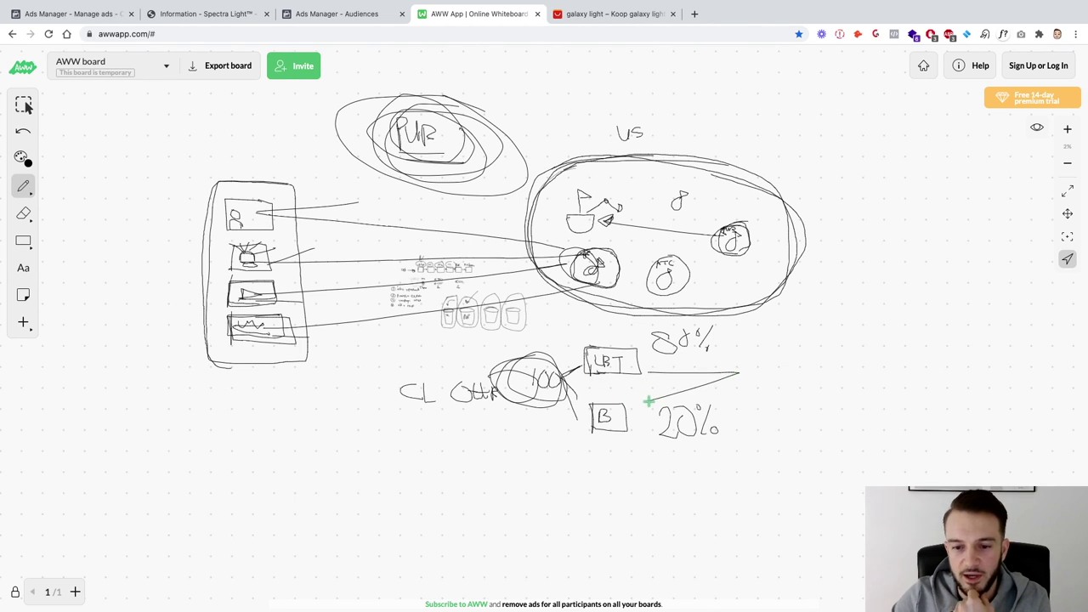
Step: Switch to Ads Manager and select the daily budget amount under Campaign budget optimisation
{"action": "left_click", "coordinate": [72, 14]}
{"action": "scroll", "coordinate": [672, 357], "scroll_direction": "down", "scroll_amount": 3}
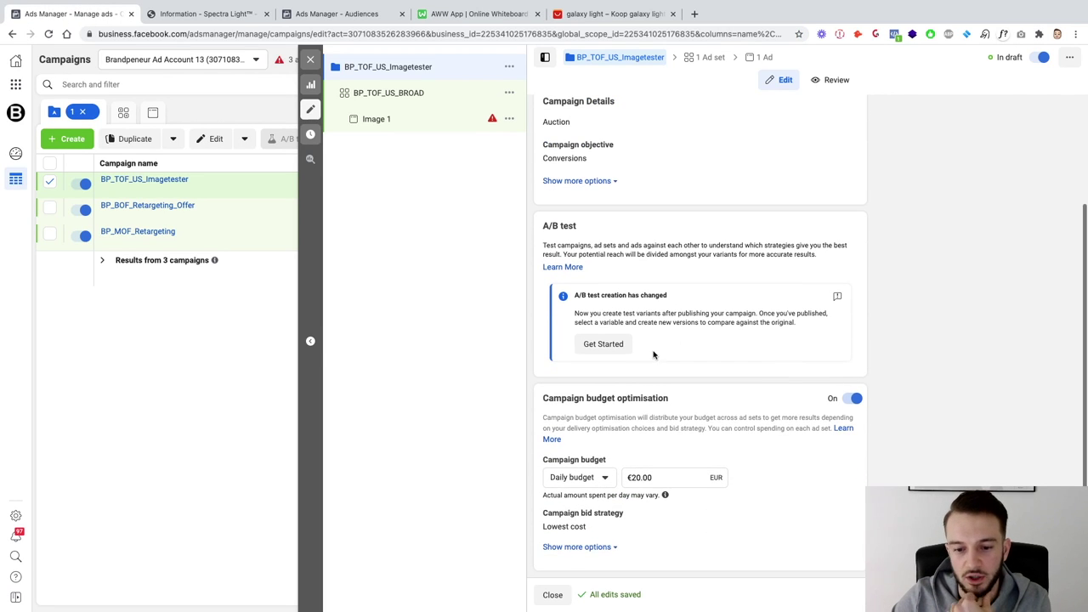
{"action": "left_click_drag", "start_coordinate": [671, 477], "coordinate": [611, 477]}
{"action": "left_click", "coordinate": [704, 476]}
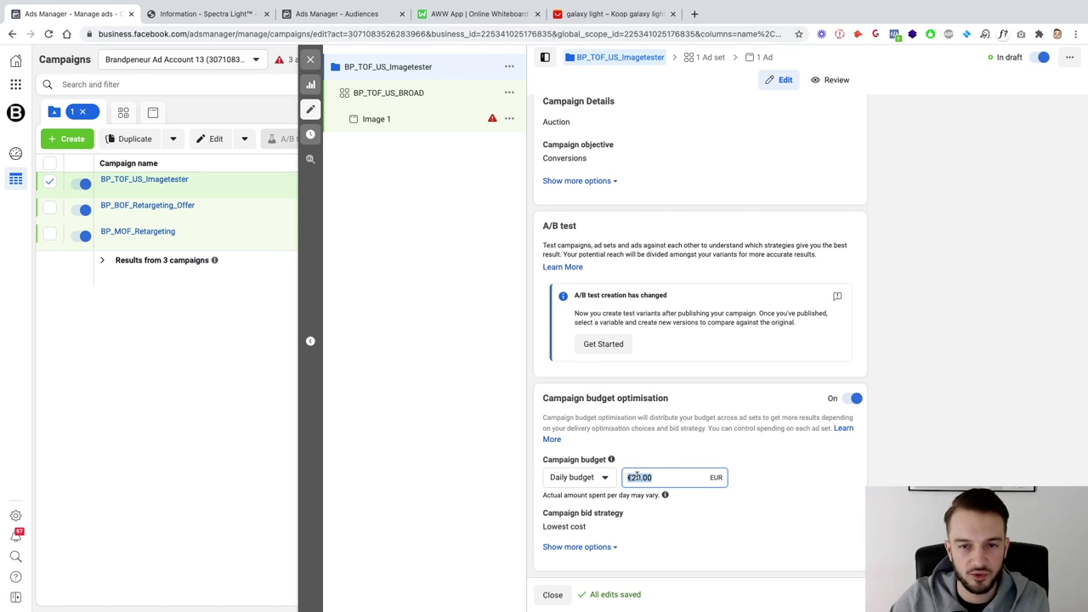
Step: Open the BP_TOF_US_BROAD ad set and replace the Netherlands with the United States as its audience location
{"action": "left_click", "coordinate": [701, 68]}
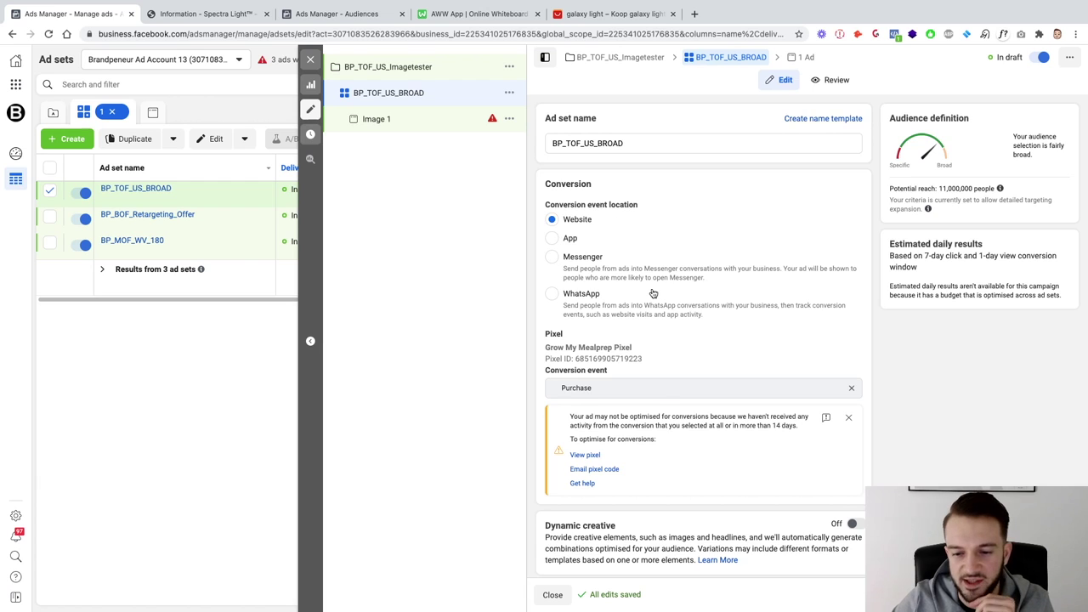
{"action": "scroll", "coordinate": [651, 291], "scroll_direction": "down", "scroll_amount": 3}
{"action": "scroll", "coordinate": [651, 291], "scroll_direction": "up", "scroll_amount": 3}
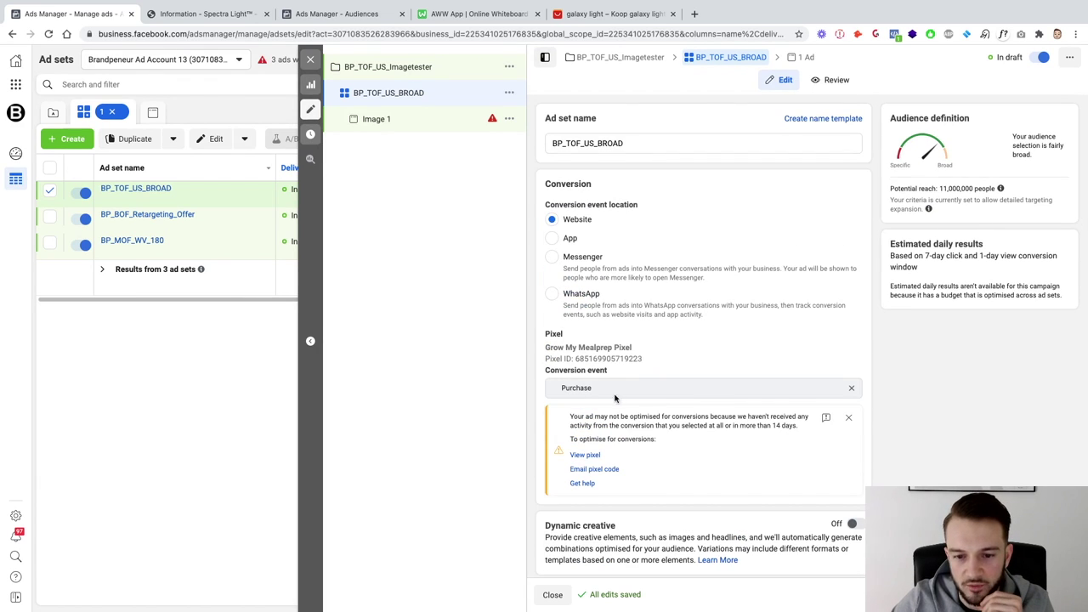
{"action": "scroll", "coordinate": [629, 399], "scroll_direction": "down", "scroll_amount": 5}
{"action": "scroll", "coordinate": [731, 345], "scroll_direction": "down", "scroll_amount": 5}
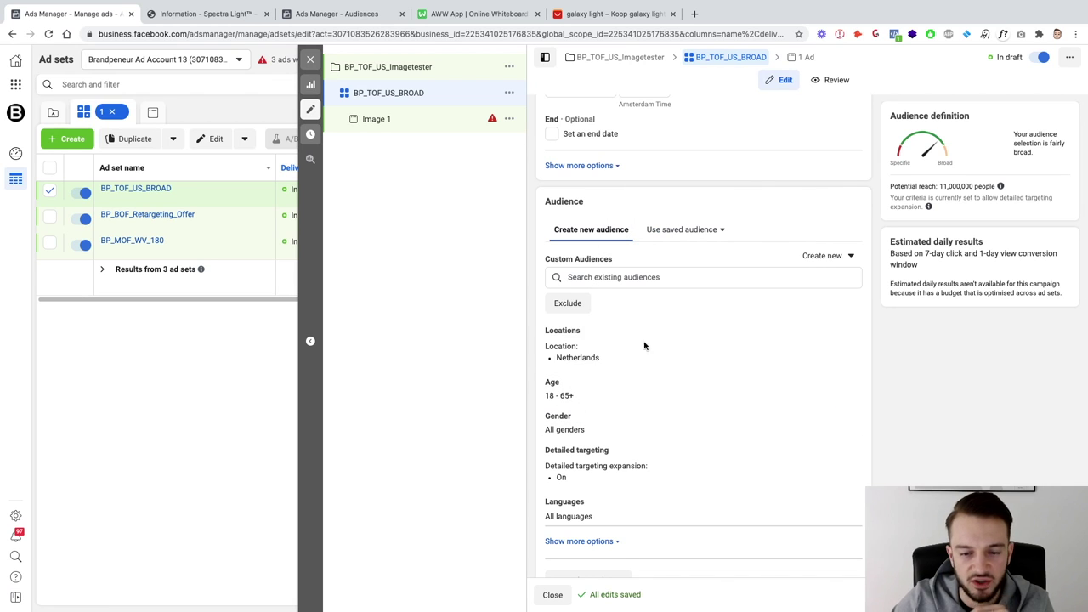
{"action": "left_click", "coordinate": [846, 334]}
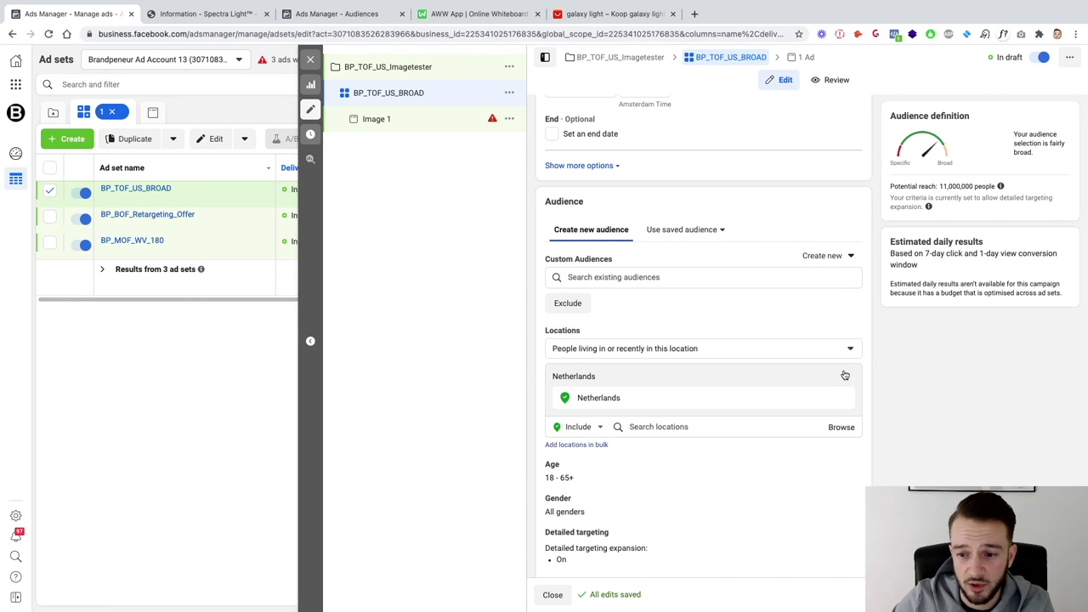
{"action": "left_click", "coordinate": [845, 397]}
{"action": "left_click", "coordinate": [625, 409]}
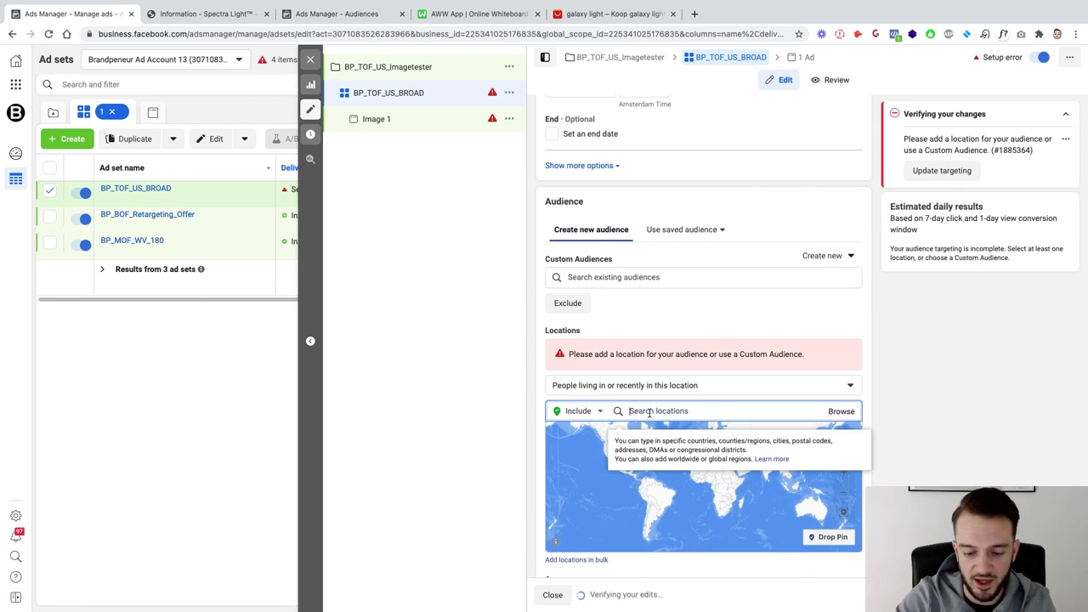
{"action": "type", "text": "United States"}
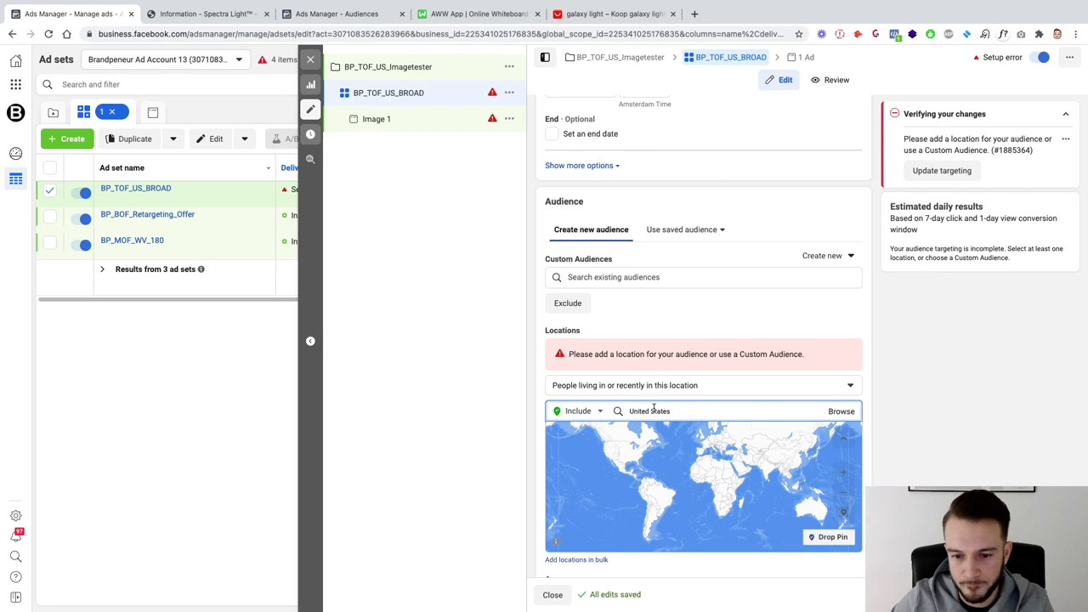
{"action": "left_click", "coordinate": [663, 439]}
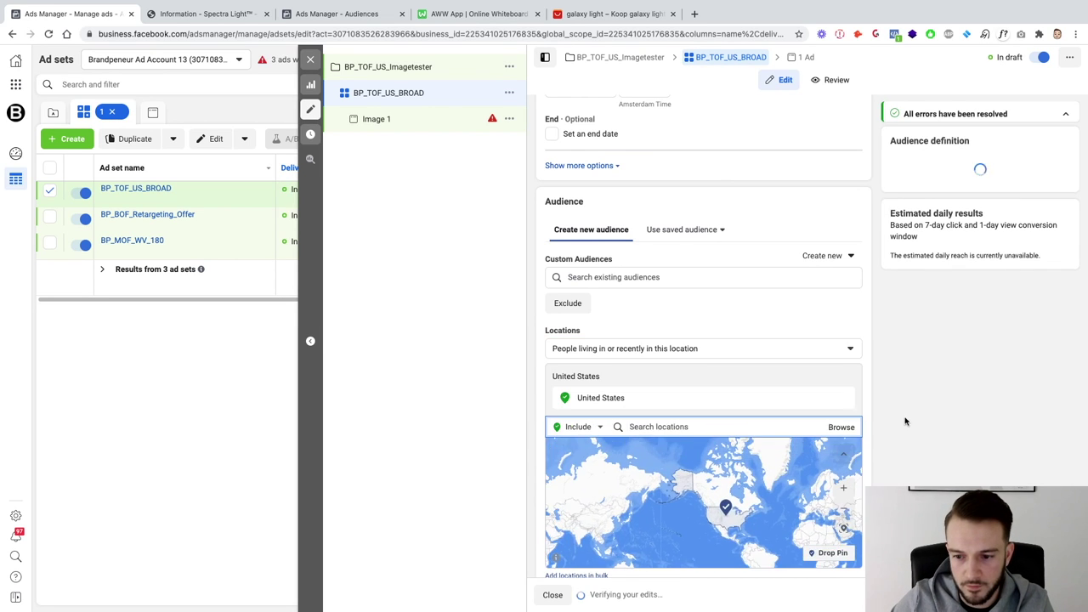
Step: Review the ad set's age, gender, detailed targeting, language, placement and delivery settings
{"action": "scroll", "coordinate": [870, 414], "scroll_direction": "down", "scroll_amount": 3}
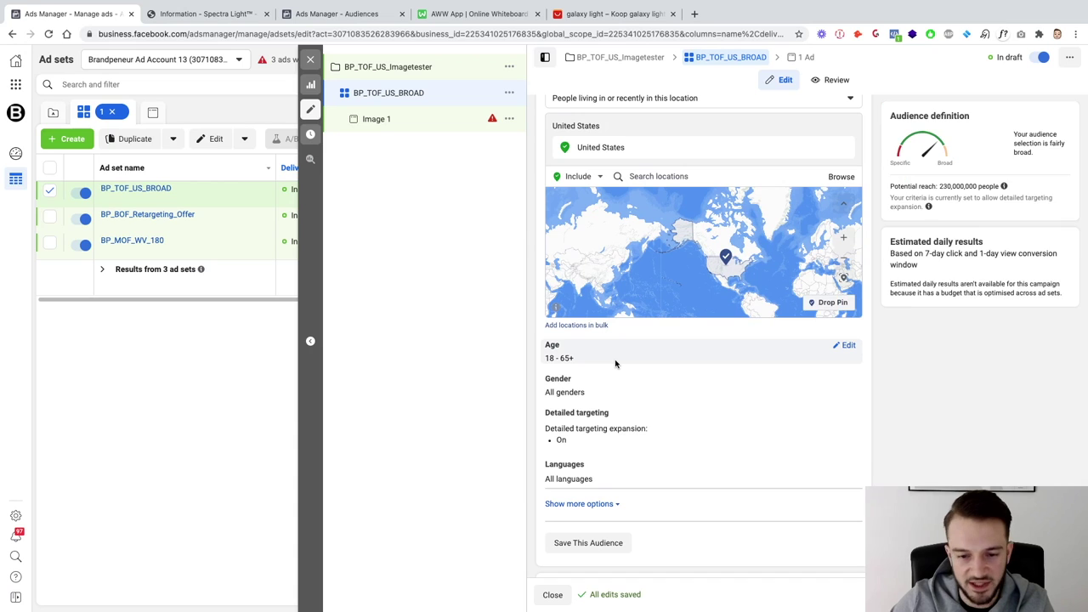
{"action": "scroll", "coordinate": [616, 364], "scroll_direction": "down", "scroll_amount": 1}
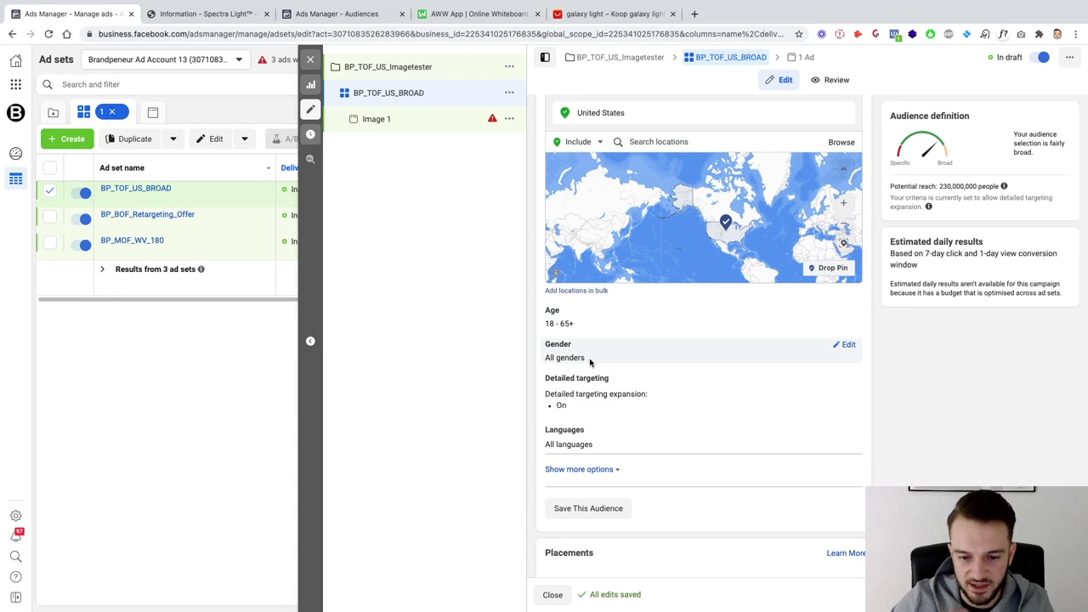
{"action": "scroll", "coordinate": [590, 363], "scroll_direction": "down", "scroll_amount": 1}
{"action": "scroll", "coordinate": [590, 363], "scroll_direction": "down", "scroll_amount": 4}
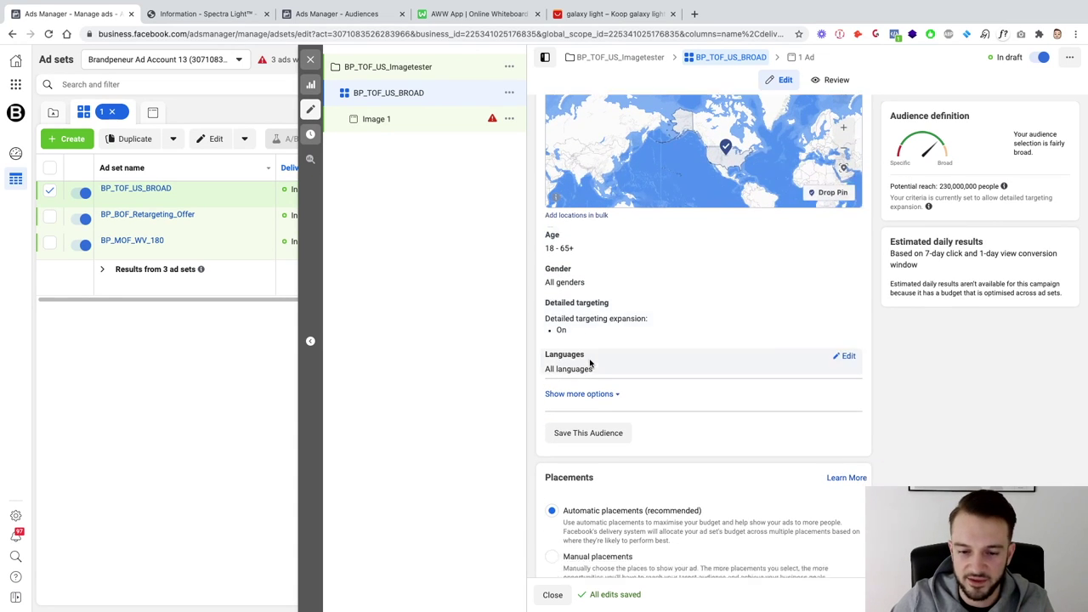
{"action": "scroll", "coordinate": [590, 363], "scroll_direction": "down", "scroll_amount": 2}
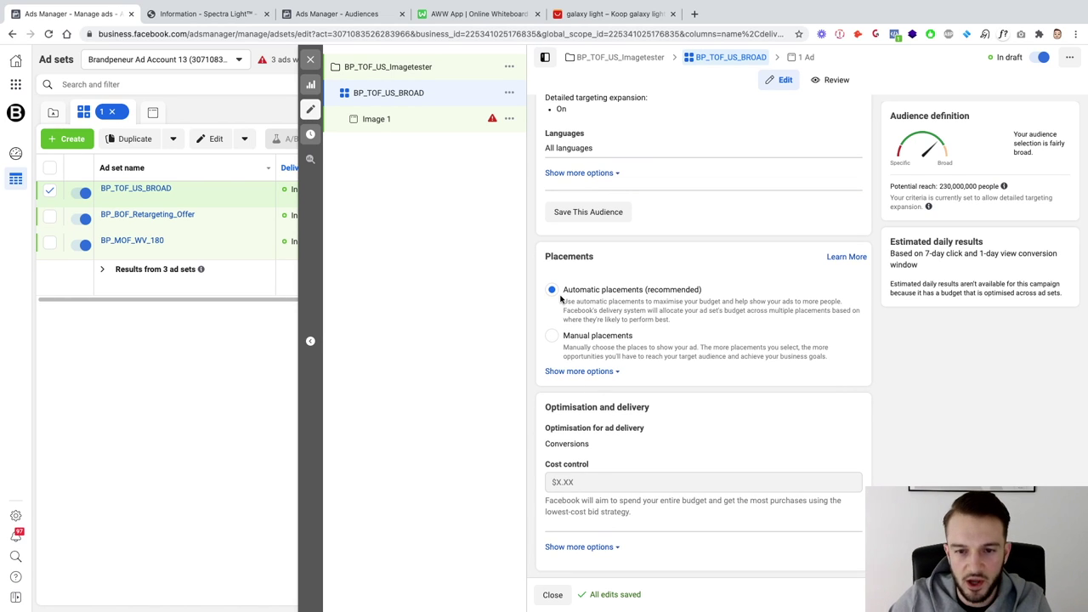
Step: Switch to the AWW whiteboard and retrace the US oval, the basket inside it, and the circles around "PUR" and "100"
{"action": "left_click", "coordinate": [490, 17]}
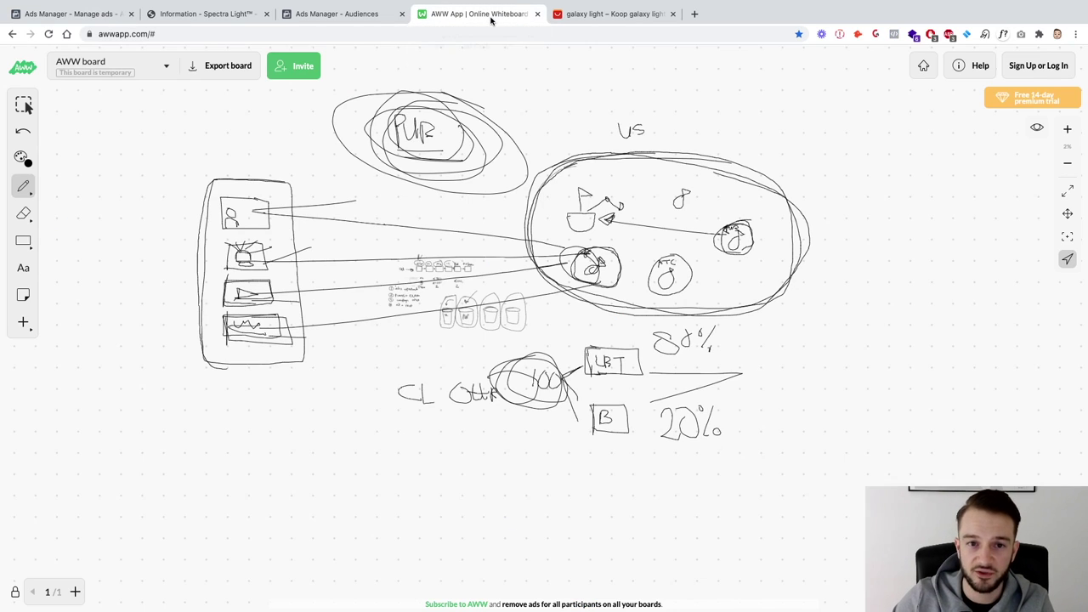
{"action": "mouse_move", "coordinate": [667, 158]}
{"action": "left_mouse_down"}
{"action": "mouse_move", "coordinate": [596, 164]}
{"action": "mouse_move", "coordinate": [527, 241]}
{"action": "mouse_move", "coordinate": [627, 305]}
{"action": "mouse_move", "coordinate": [800, 290]}
{"action": "mouse_move", "coordinate": [767, 182]}
{"action": "mouse_move", "coordinate": [602, 161]}
{"action": "left_mouse_up"}
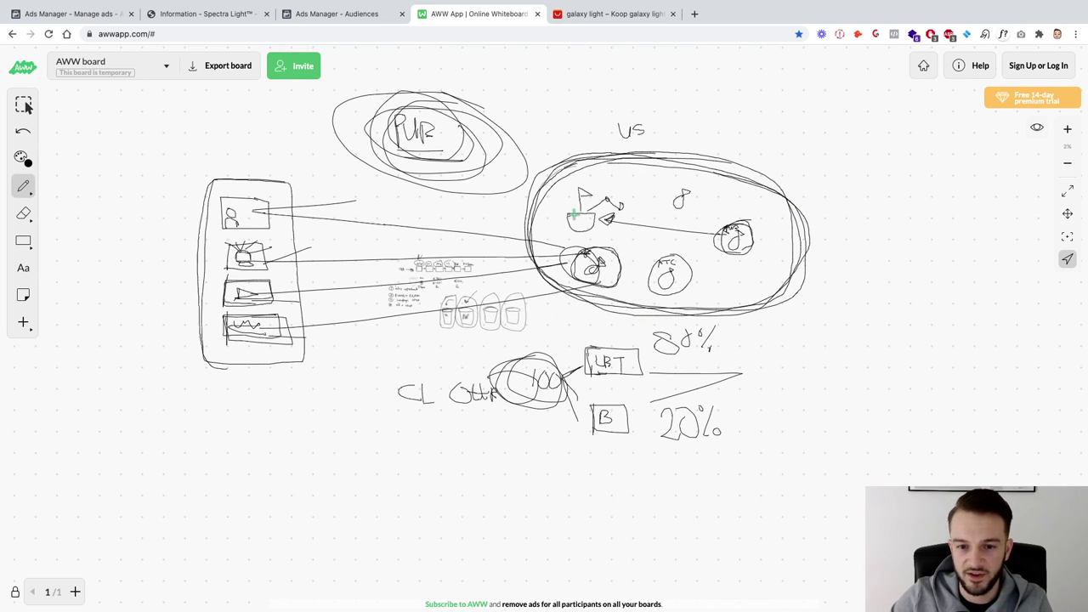
{"action": "mouse_move", "coordinate": [571, 212]}
{"action": "left_mouse_down"}
{"action": "mouse_move", "coordinate": [595, 223]}
{"action": "mouse_move", "coordinate": [580, 223]}
{"action": "left_mouse_up"}
{"action": "mouse_move", "coordinate": [677, 159]}
{"action": "left_mouse_down"}
{"action": "mouse_move", "coordinate": [806, 263]}
{"action": "mouse_move", "coordinate": [574, 306]}
{"action": "mouse_move", "coordinate": [538, 232]}
{"action": "left_mouse_up"}
{"action": "mouse_move", "coordinate": [465, 120]}
{"action": "left_mouse_down"}
{"action": "mouse_move", "coordinate": [489, 140]}
{"action": "mouse_move", "coordinate": [459, 132]}
{"action": "mouse_move", "coordinate": [382, 154]}
{"action": "left_mouse_up"}
{"action": "mouse_move", "coordinate": [570, 376]}
{"action": "left_mouse_down"}
{"action": "mouse_move", "coordinate": [501, 368]}
{"action": "mouse_move", "coordinate": [557, 379]}
{"action": "mouse_move", "coordinate": [510, 400]}
{"action": "left_mouse_up"}
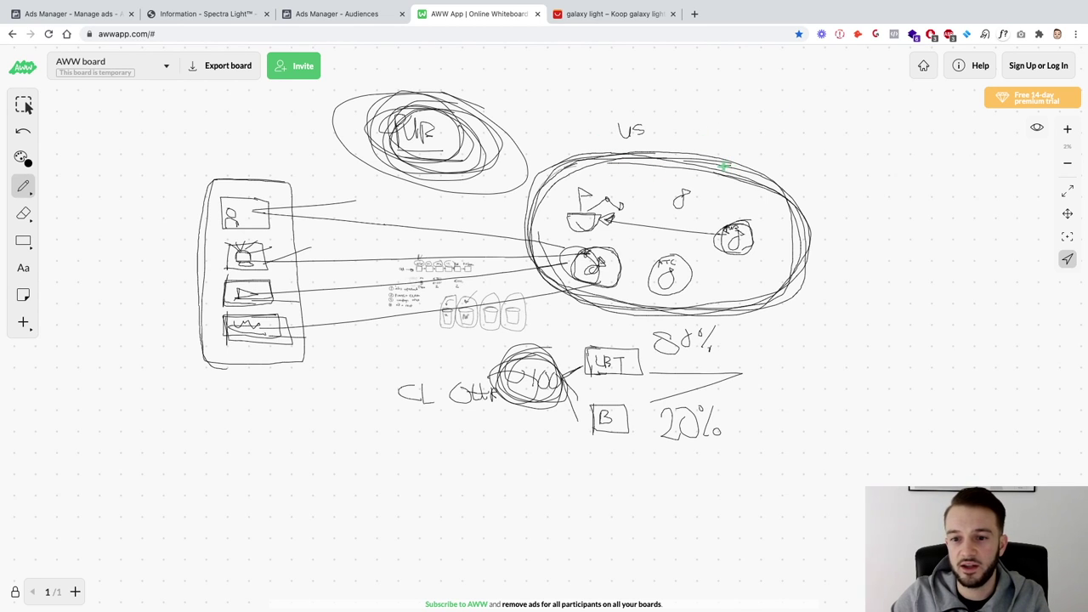
Step: Mark off a segment inside the US oval containing a circled solid dot, link the dot to the basket with a curve, and retrace the oval
{"action": "mouse_move", "coordinate": [723, 166]}
{"action": "left_mouse_down"}
{"action": "mouse_move", "coordinate": [704, 184]}
{"action": "mouse_move", "coordinate": [695, 252]}
{"action": "mouse_move", "coordinate": [772, 309]}
{"action": "mouse_move", "coordinate": [793, 276]}
{"action": "mouse_move", "coordinate": [776, 204]}
{"action": "mouse_move", "coordinate": [723, 167]}
{"action": "mouse_move", "coordinate": [703, 226]}
{"action": "mouse_move", "coordinate": [780, 221]}
{"action": "mouse_move", "coordinate": [702, 177]}
{"action": "mouse_move", "coordinate": [718, 238]}
{"action": "left_mouse_up"}
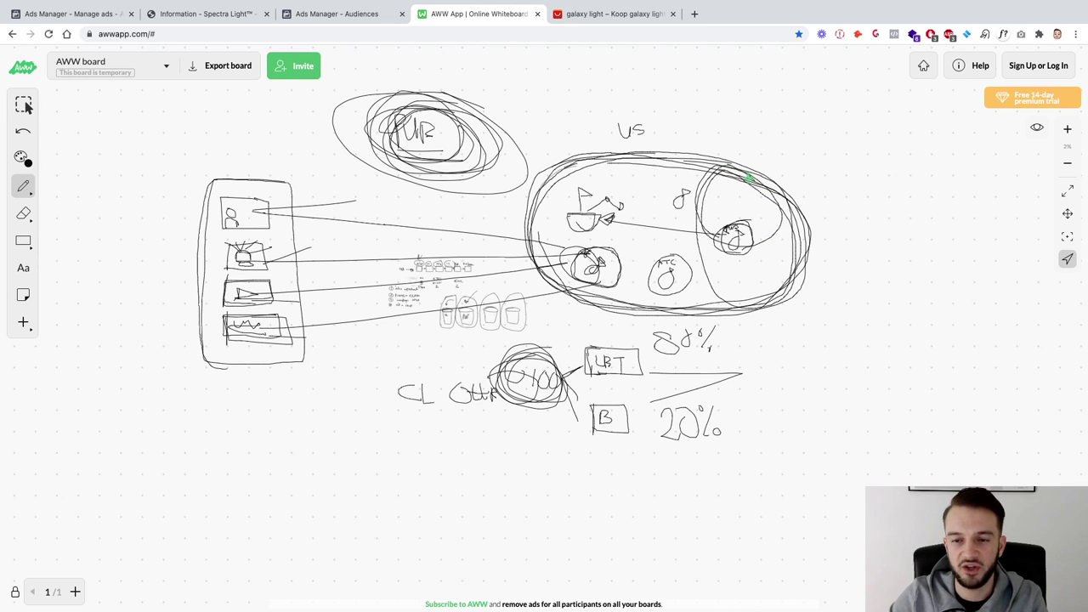
{"action": "mouse_move", "coordinate": [724, 179]}
{"action": "left_mouse_down"}
{"action": "mouse_move", "coordinate": [715, 212]}
{"action": "mouse_move", "coordinate": [739, 180]}
{"action": "mouse_move", "coordinate": [721, 211]}
{"action": "left_mouse_up"}
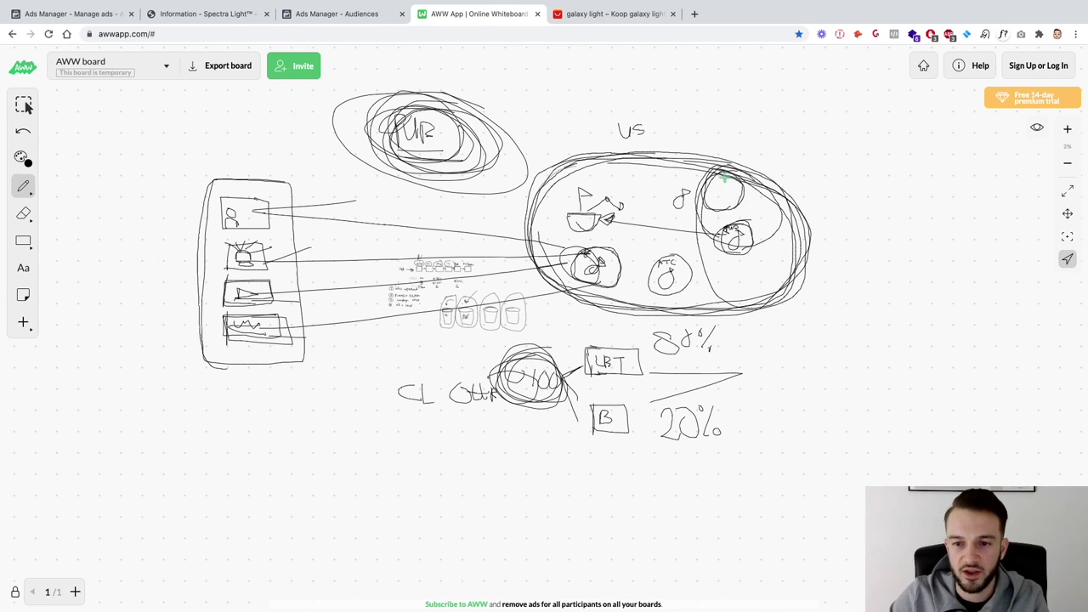
{"action": "mouse_move", "coordinate": [719, 187]}
{"action": "left_mouse_down"}
{"action": "mouse_move", "coordinate": [716, 197]}
{"action": "mouse_move", "coordinate": [724, 192]}
{"action": "mouse_move", "coordinate": [651, 189]}
{"action": "mouse_move", "coordinate": [606, 201]}
{"action": "left_mouse_up"}
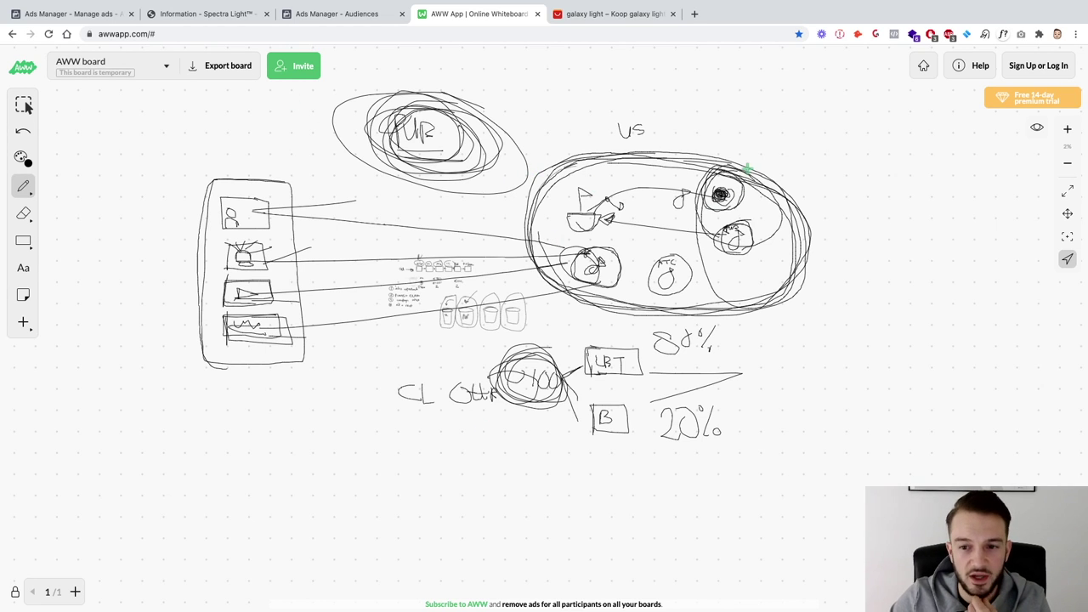
{"action": "mouse_move", "coordinate": [749, 167]}
{"action": "left_mouse_down"}
{"action": "mouse_move", "coordinate": [529, 198]}
{"action": "mouse_move", "coordinate": [702, 309]}
{"action": "mouse_move", "coordinate": [756, 305]}
{"action": "left_mouse_up"}
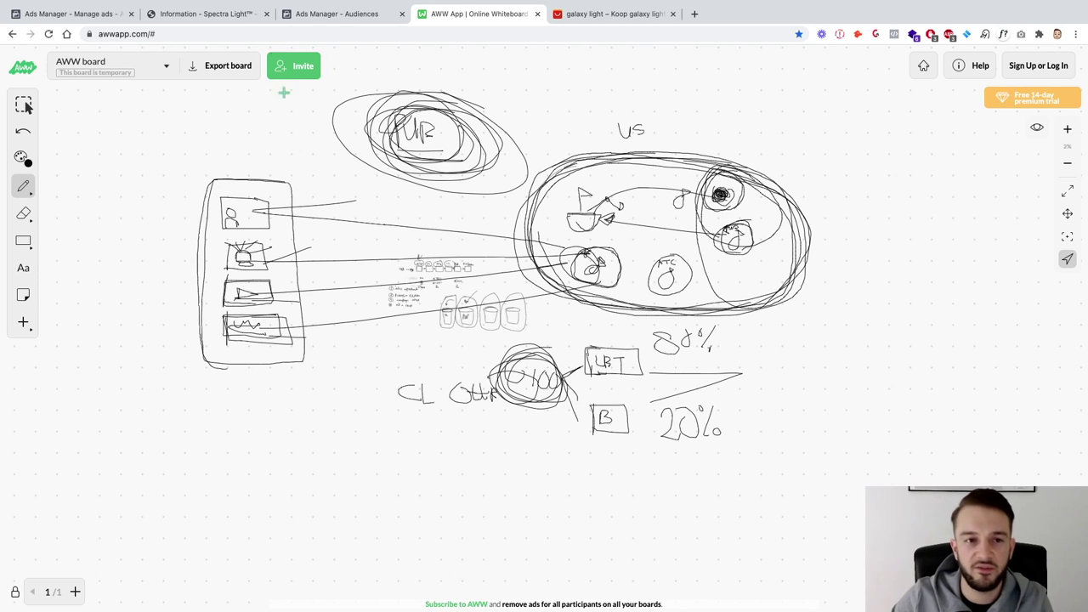
{"action": "left_click", "coordinate": [311, 20]}
{"action": "left_click", "coordinate": [230, 17]}
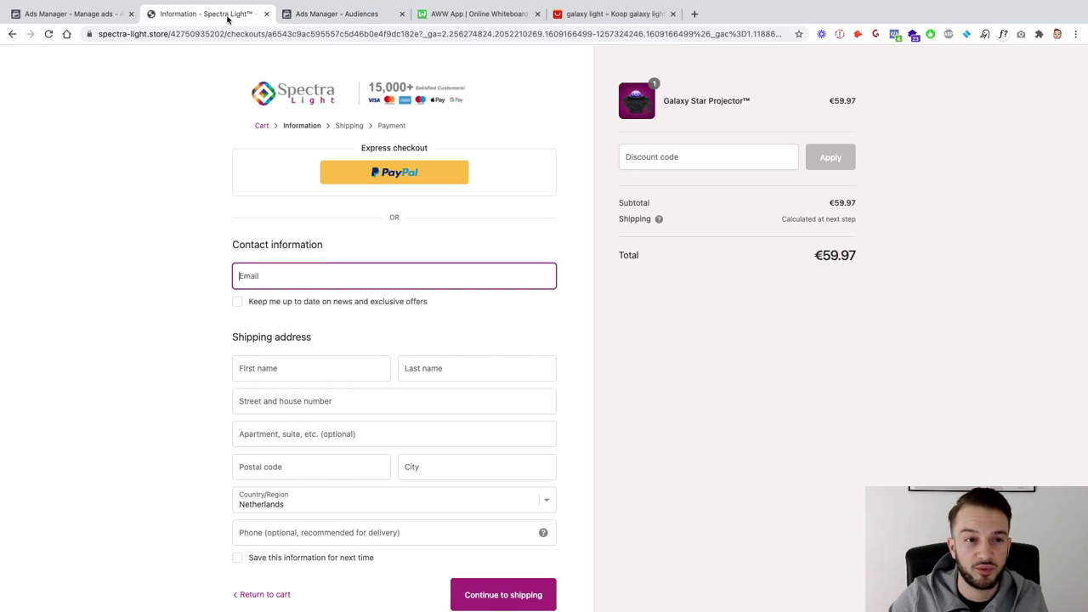
{"action": "left_click", "coordinate": [69, 13]}
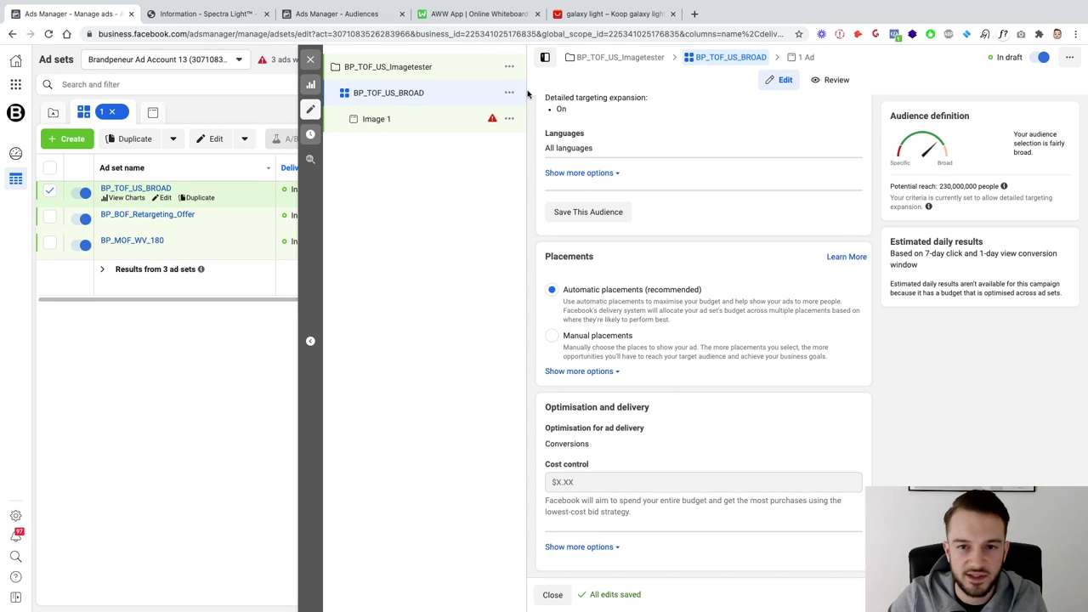
{"action": "left_click", "coordinate": [491, 15]}
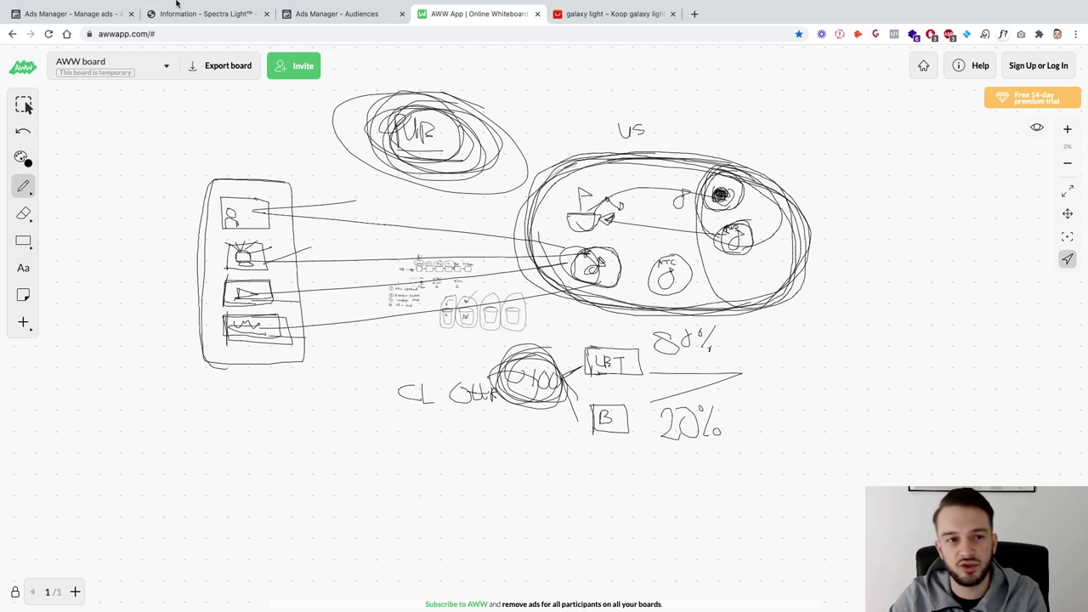
Step: View the Image 1 ad in Ads Manager, and return to the AWW whiteboard to examine the numbered lesson outline and funnel sketch
{"action": "left_click", "coordinate": [102, 14]}
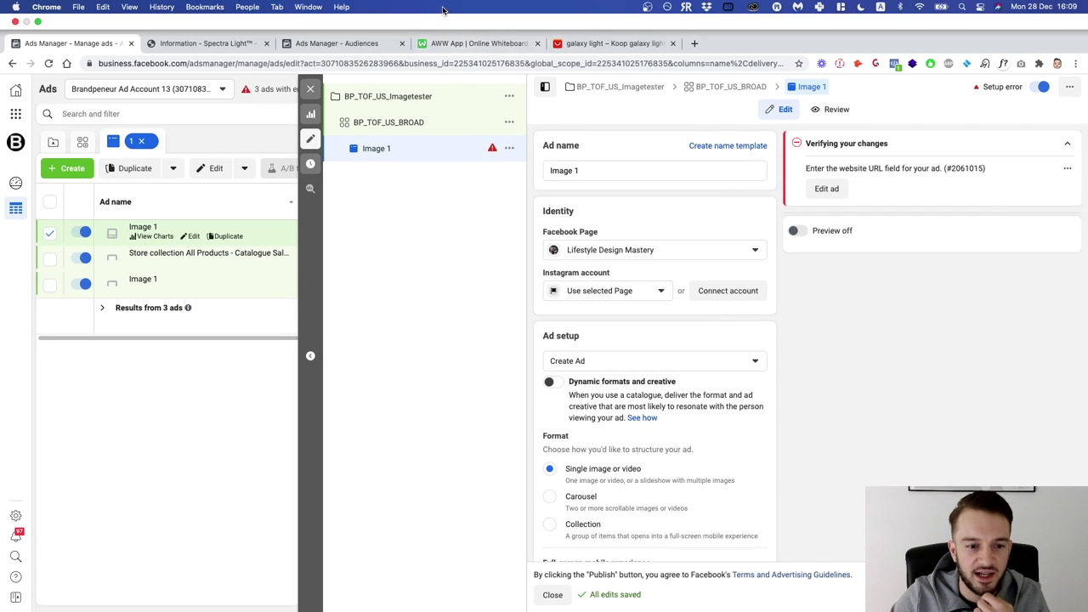
{"action": "left_click", "coordinate": [435, 9]}
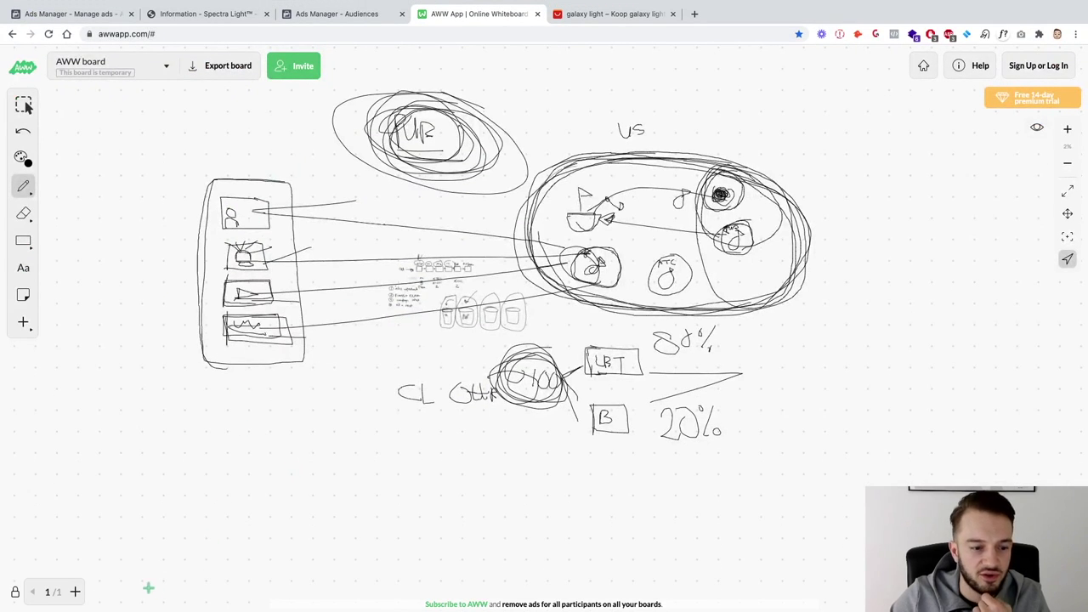
{"action": "scroll", "coordinate": [463, 323], "scroll_direction": "up", "scroll_amount": 5}
{"action": "scroll", "coordinate": [451, 317], "scroll_direction": "up", "scroll_amount": 2}
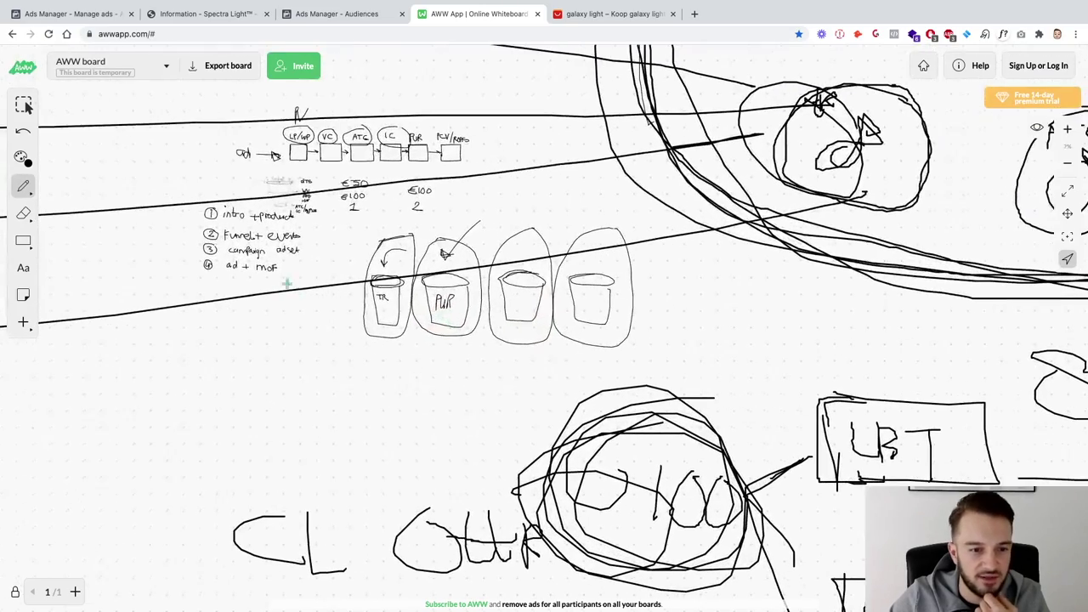